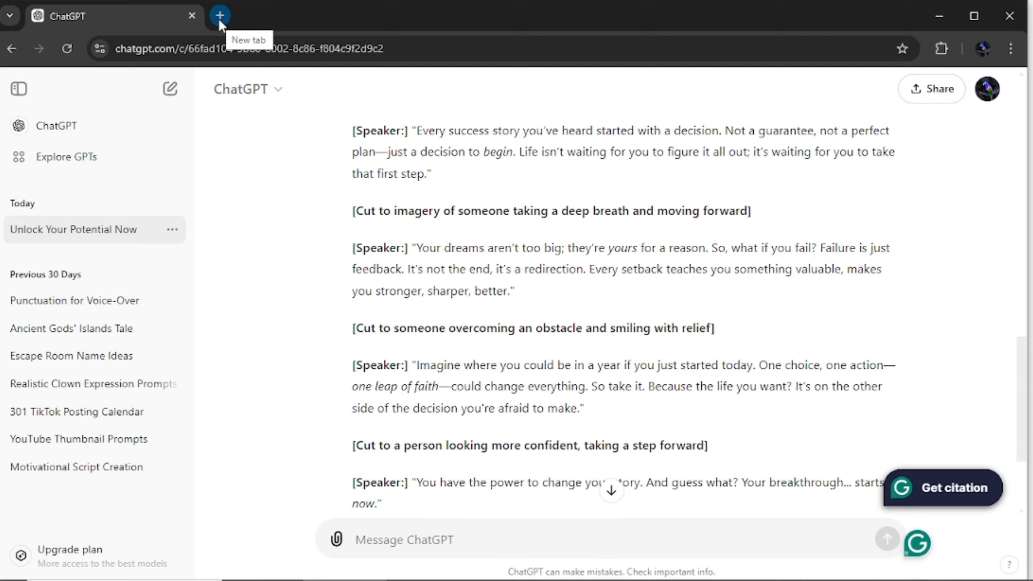
Step: Open the ElevenLabs website in a new browser tab and sign up for a free account with Google
{"action": "left_click", "coordinate": [219, 17]}
{"action": "type", "text": "elevin"}
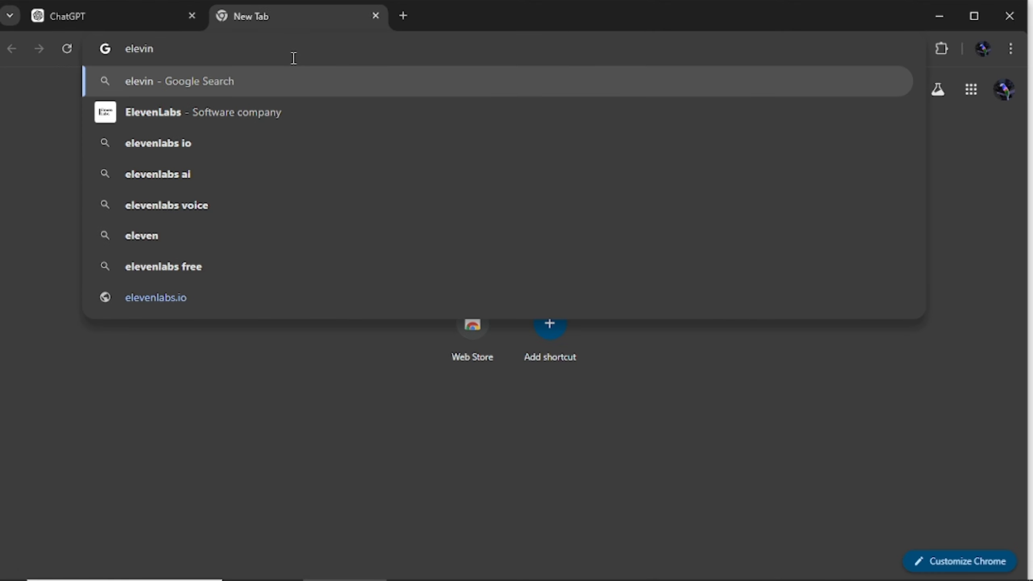
{"action": "left_click", "coordinate": [288, 113]}
{"action": "left_click", "coordinate": [281, 198]}
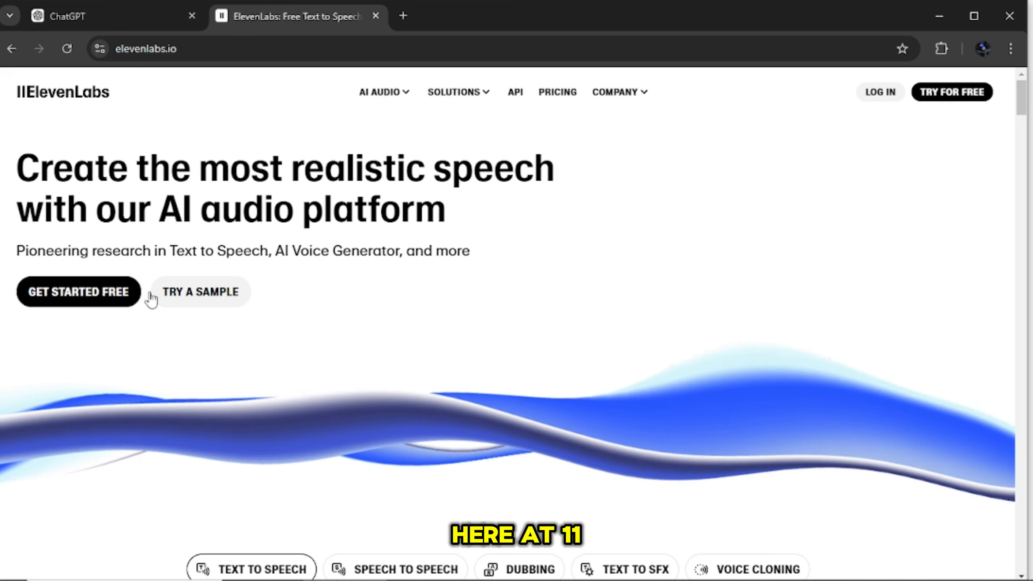
{"action": "left_click", "coordinate": [88, 308]}
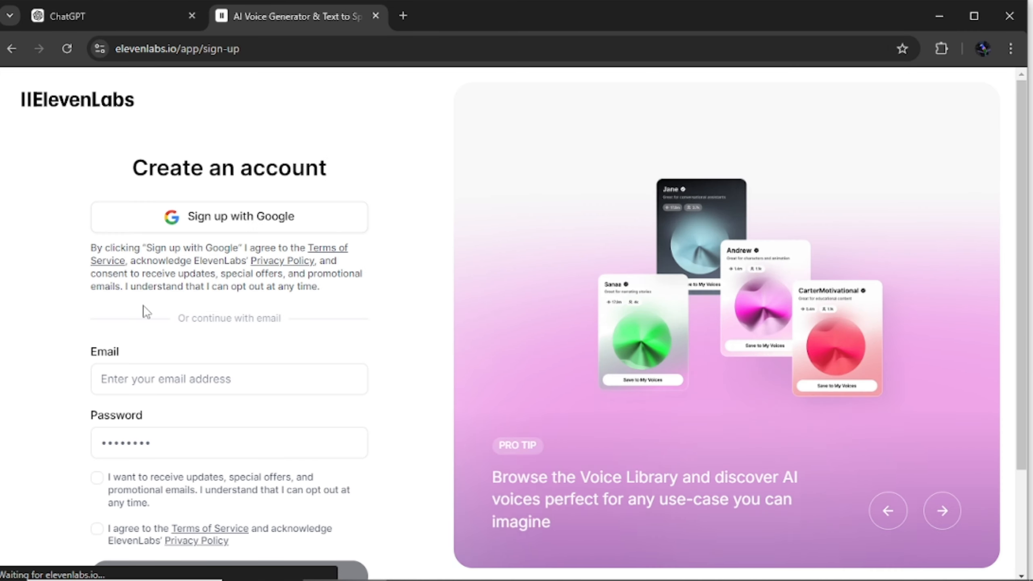
{"action": "left_click", "coordinate": [226, 224]}
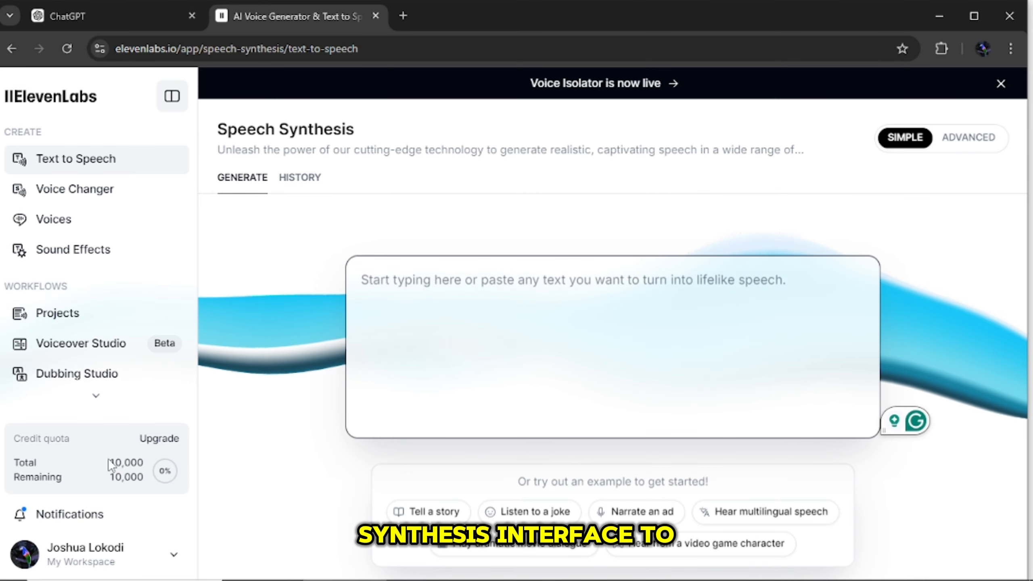
Step: Preview several of the available voices, including Dorothy (Legacy), and select Arnold (Legacy) for use
{"action": "left_click", "coordinate": [88, 222]}
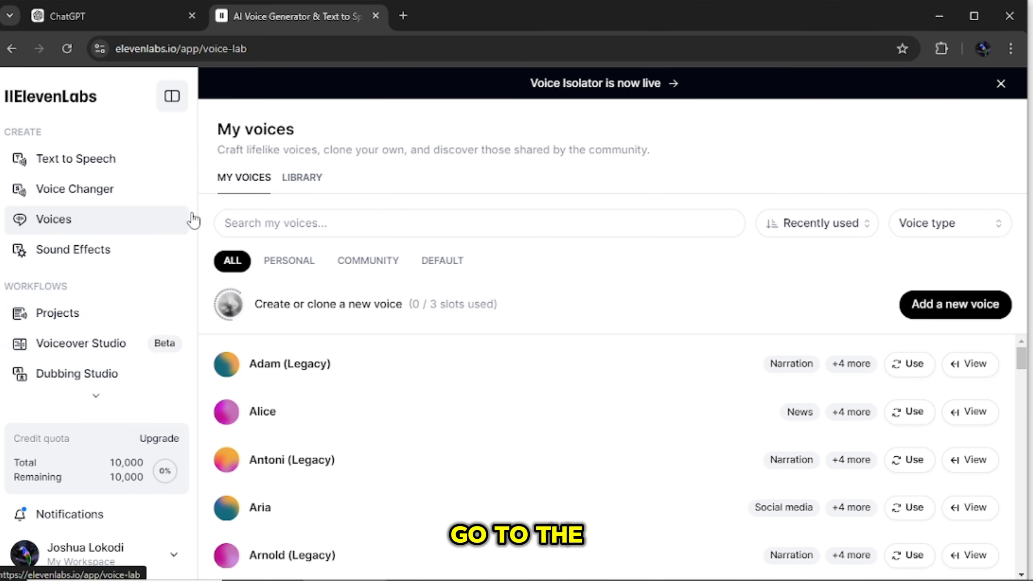
{"action": "left_click_drag", "start_coordinate": [1023, 360], "coordinate": [1022, 417]}
{"action": "left_click", "coordinate": [226, 441]}
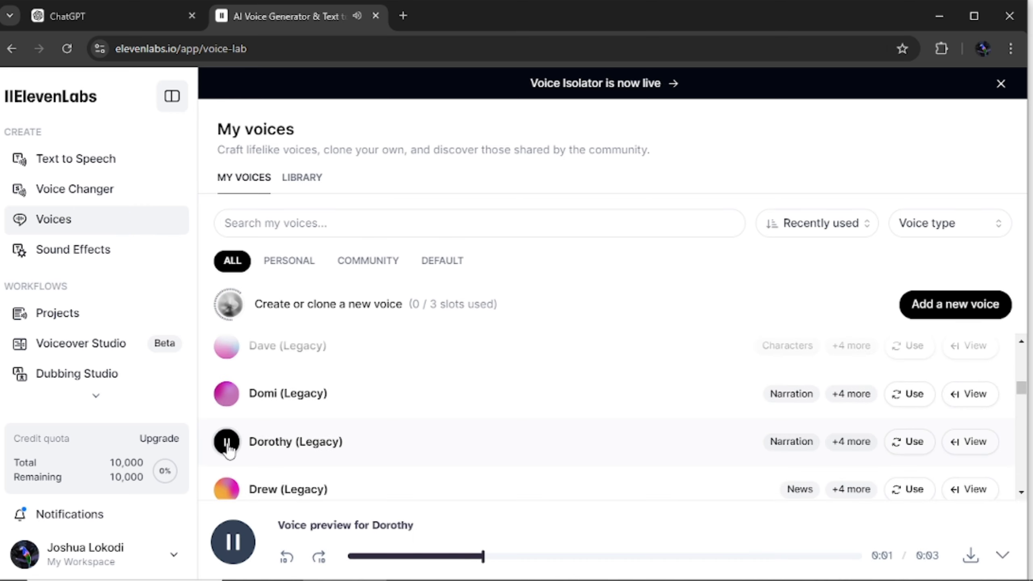
{"action": "left_click", "coordinate": [226, 393]}
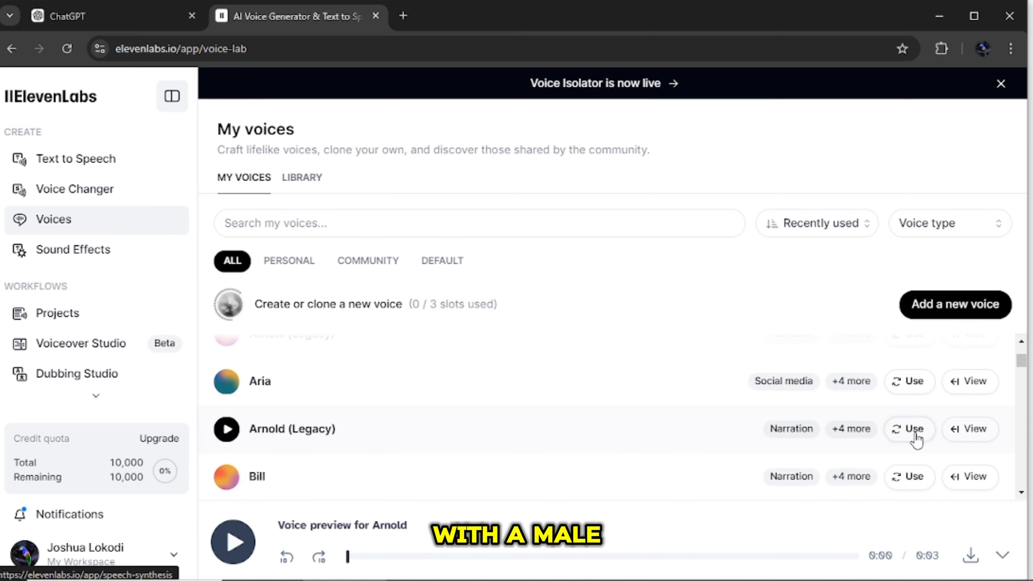
{"action": "left_click", "coordinate": [911, 431]}
Step: Copy the "Let me ask you something" speaker passage from the ChatGPT script into the ElevenLabs speech text
{"action": "left_click", "coordinate": [112, 20]}
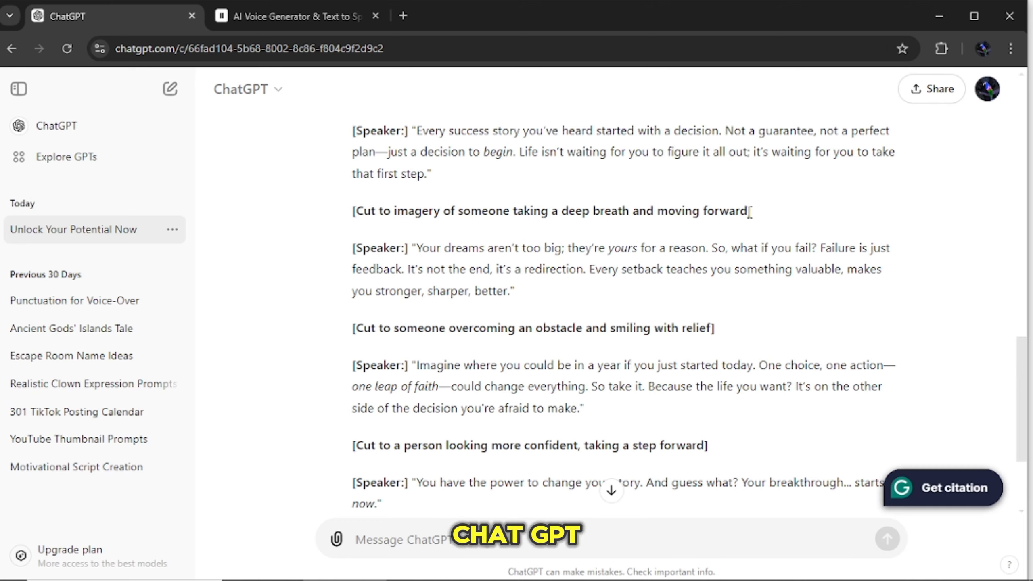
{"action": "scroll", "coordinate": [751, 211], "scroll_direction": "up", "scroll_amount": 10}
{"action": "scroll", "coordinate": [410, 317], "scroll_direction": "down", "scroll_amount": 4}
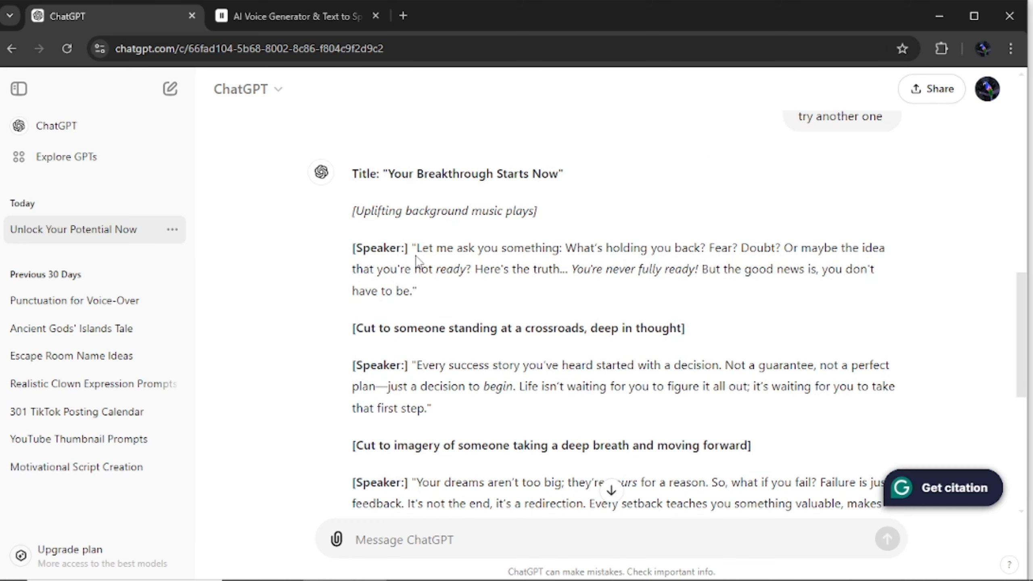
{"action": "left_click_drag", "start_coordinate": [414, 246], "coordinate": [559, 287]}
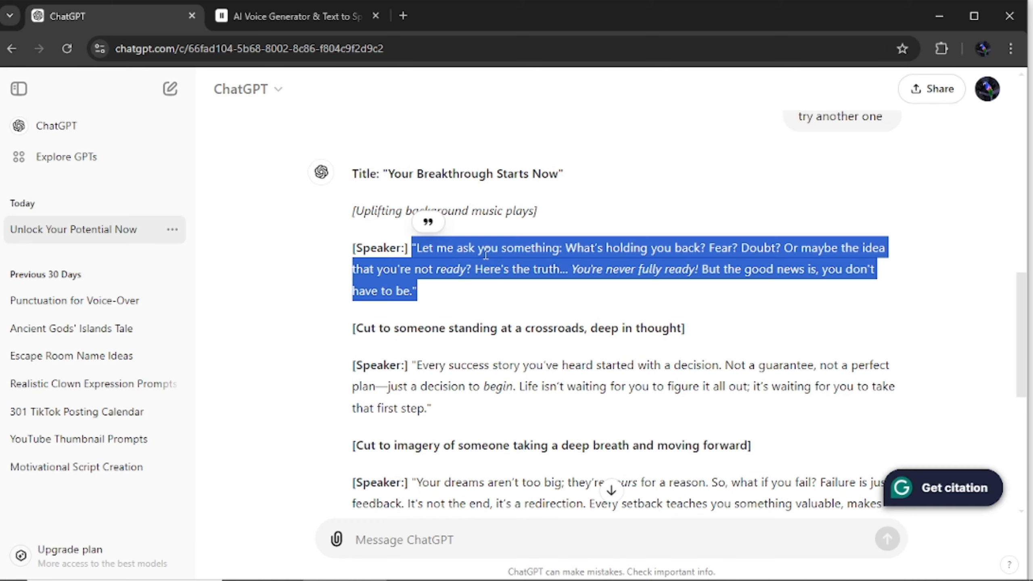
{"action": "right_click", "coordinate": [466, 248]}
{"action": "left_click", "coordinate": [519, 268]}
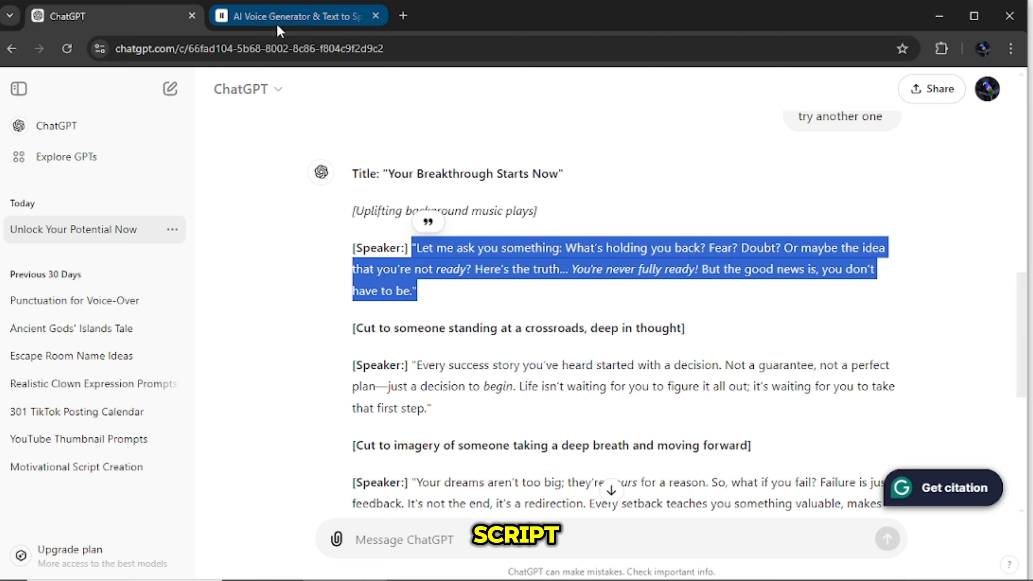
{"action": "left_click", "coordinate": [280, 16]}
{"action": "right_click", "coordinate": [459, 316]}
{"action": "left_click", "coordinate": [468, 174]}
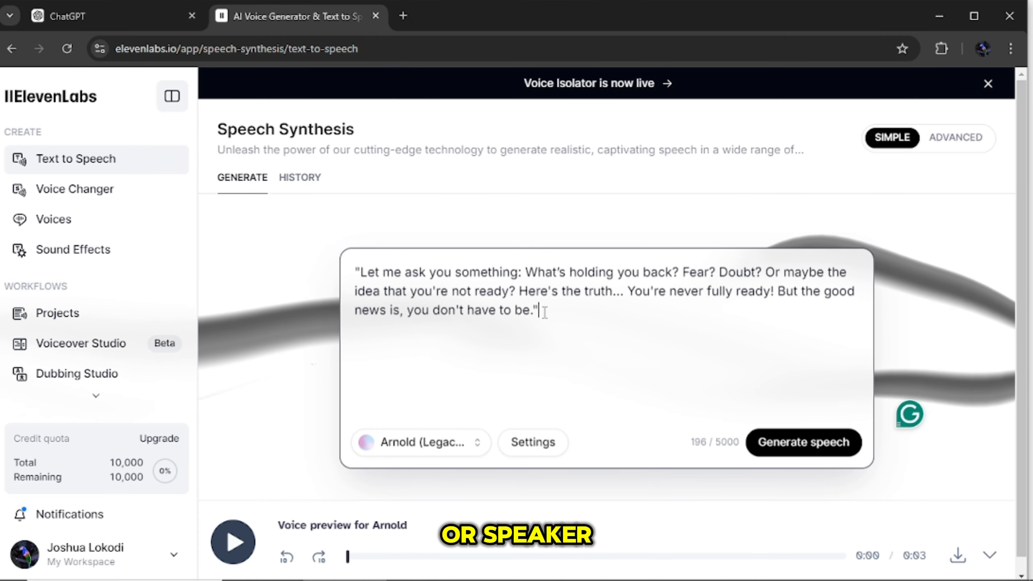
Step: Remove the closing and opening quotation marks from the pasted passage
{"action": "key", "text": "BackSpace"}
{"action": "key", "text": "ctrl+Home"}
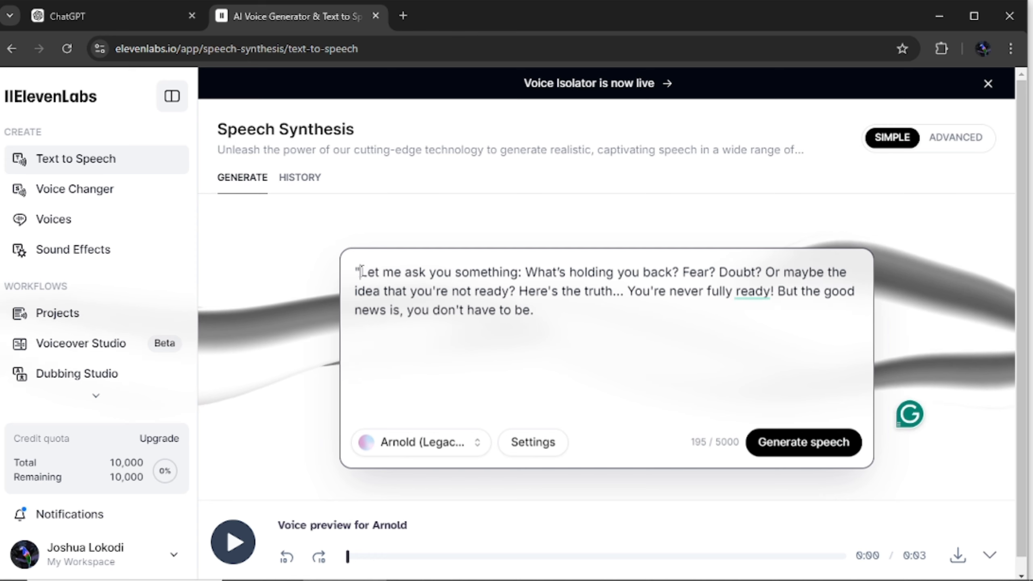
{"action": "key", "text": "Delete"}
Step: Append the "Every success story you've heard" passage from ChatGPT, without quotation marks, to the speech text and generate the speech
{"action": "left_click", "coordinate": [185, 25]}
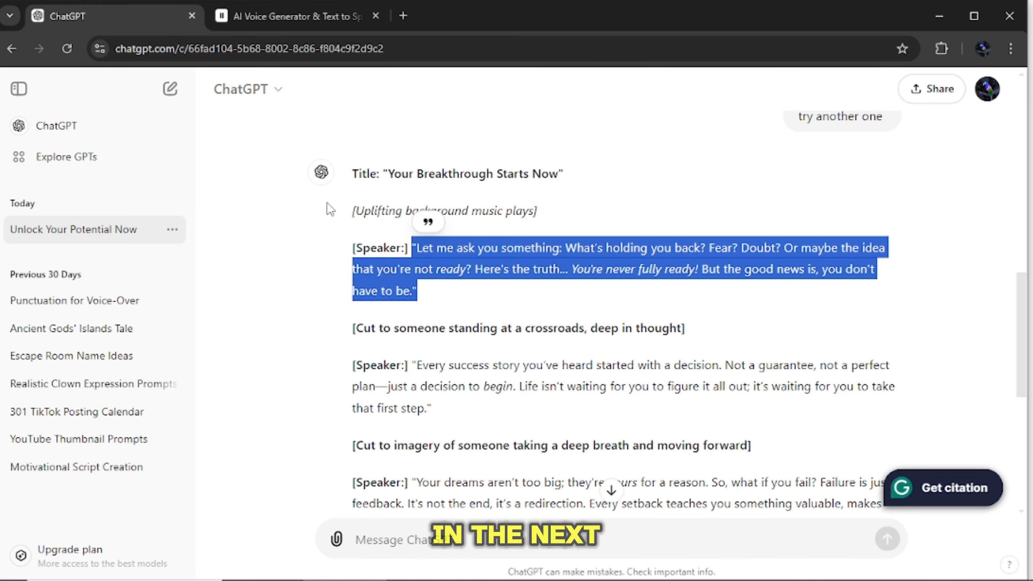
{"action": "left_click_drag", "start_coordinate": [416, 363], "coordinate": [426, 408]}
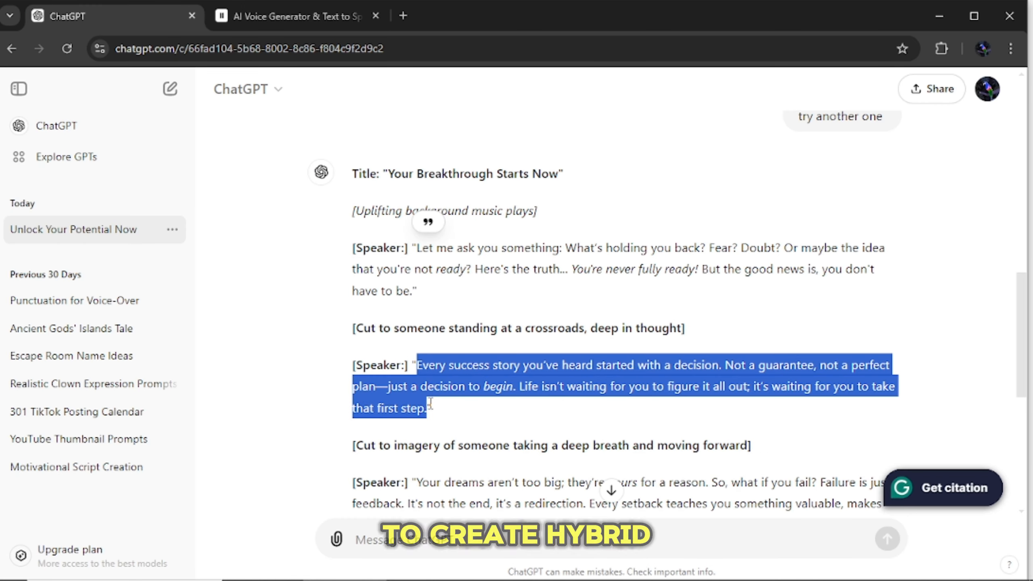
{"action": "right_click", "coordinate": [464, 364]}
{"action": "left_click", "coordinate": [525, 385]}
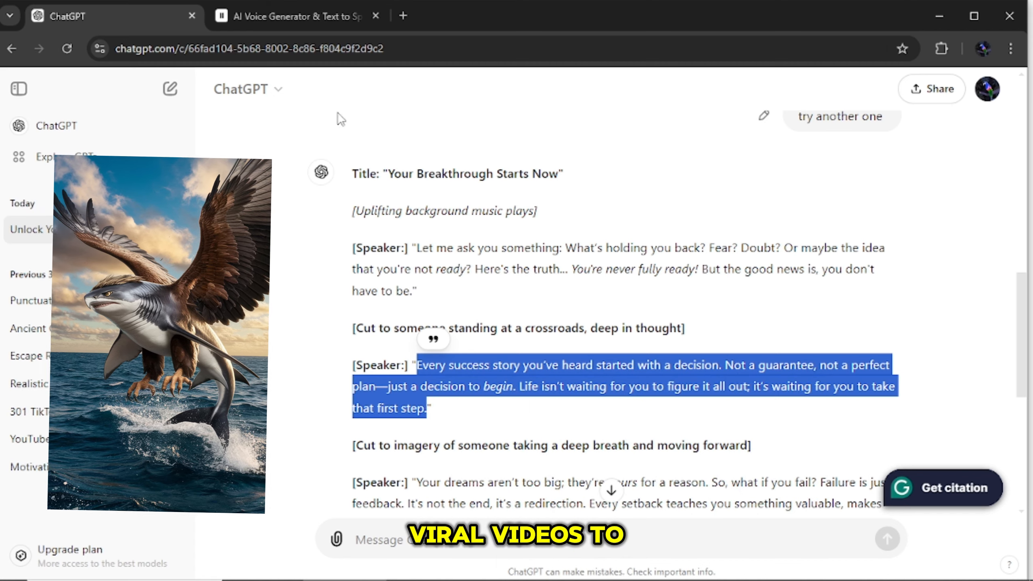
{"action": "left_click", "coordinate": [240, 18]}
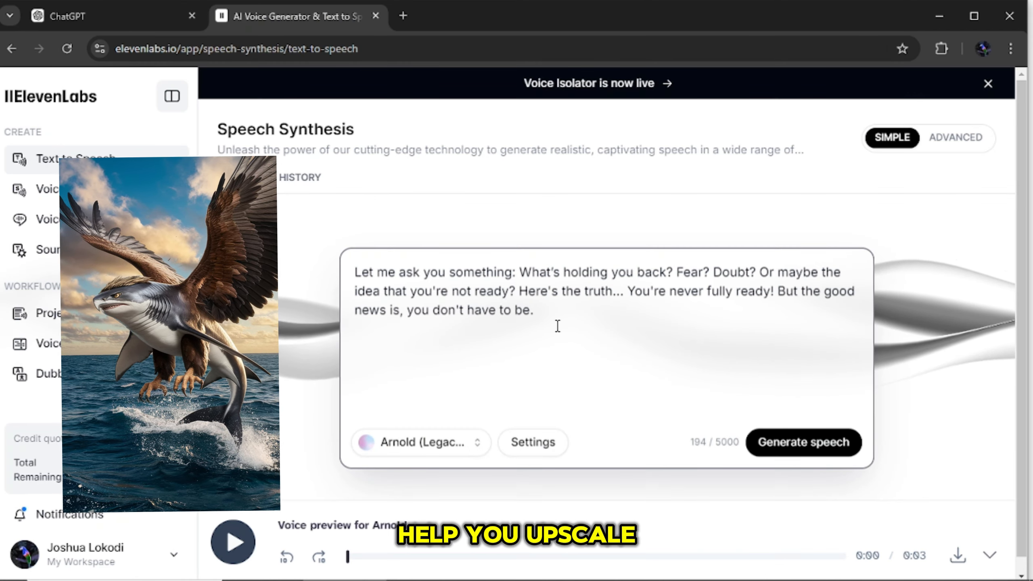
{"action": "left_click", "coordinate": [535, 310]}
{"action": "key", "text": "ctrl+v"}
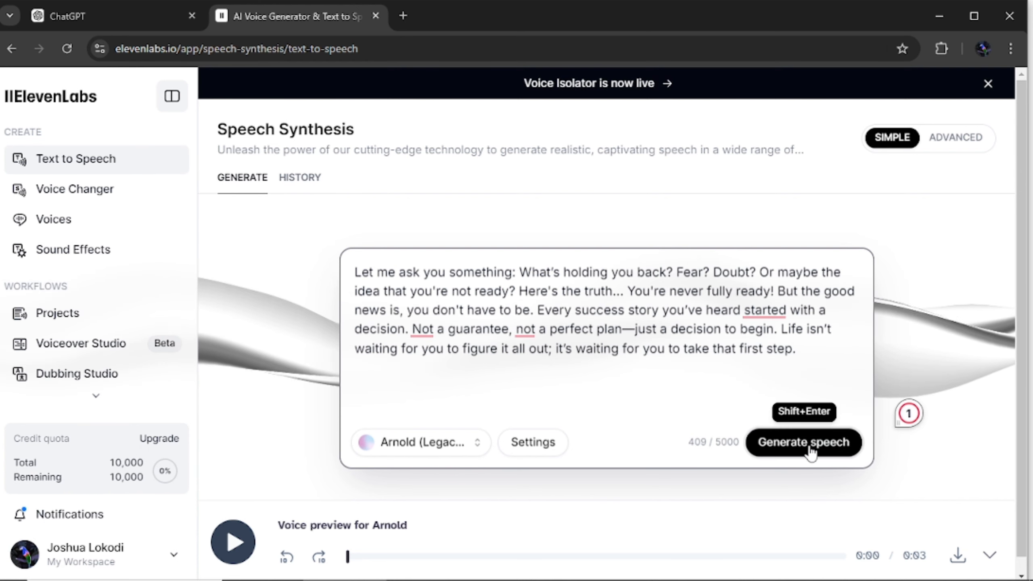
{"action": "left_click", "coordinate": [809, 450]}
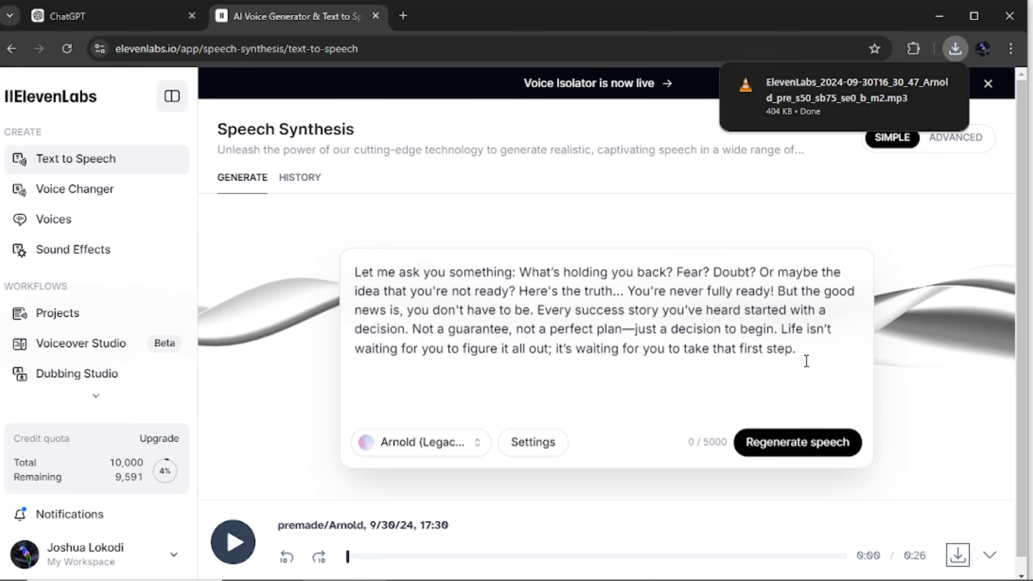
Step: Replace the ElevenLabs speech text with the "Your dreams aren't too big" passage copied from the ChatGPT script
{"action": "left_click", "coordinate": [104, 19]}
{"action": "scroll", "coordinate": [608, 489], "scroll_direction": "down", "scroll_amount": 4}
{"action": "left_click_drag", "start_coordinate": [417, 299], "coordinate": [522, 342]}
{"action": "right_click", "coordinate": [494, 307]}
{"action": "left_click", "coordinate": [519, 319]}
{"action": "left_click", "coordinate": [293, 16]}
{"action": "left_click", "coordinate": [397, 276]}
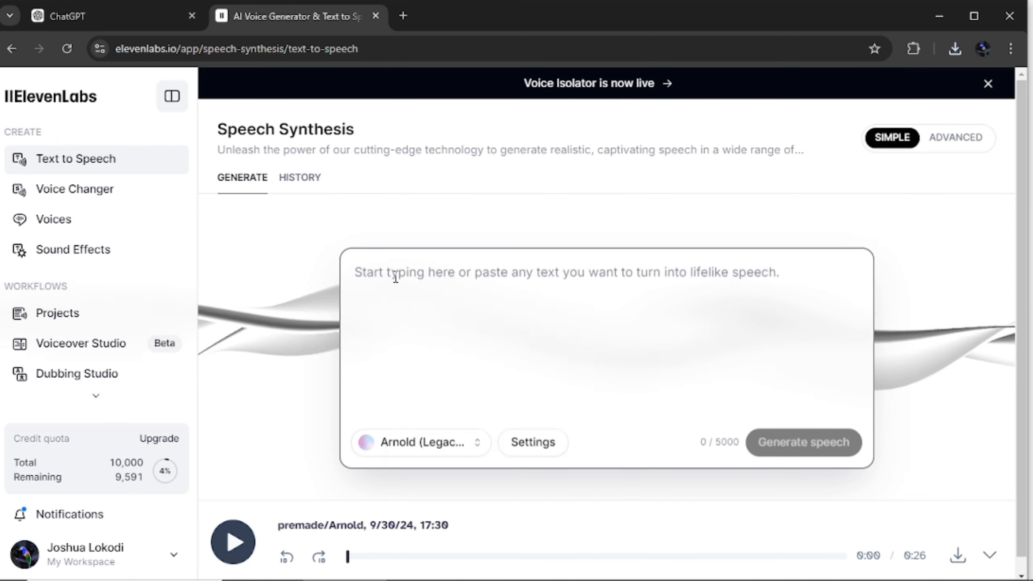
{"action": "key", "text": "ctrl+v"}
Step: Append the "Imagine where you could be in a year" passage from ChatGPT to the end of the speech text
{"action": "left_click", "coordinate": [104, 16]}
{"action": "left_click_drag", "start_coordinate": [415, 417], "coordinate": [545, 459]}
{"action": "left_click", "coordinate": [293, 17]}
{"action": "left_click", "coordinate": [695, 311]}
{"action": "key", "text": "ctrl+v"}
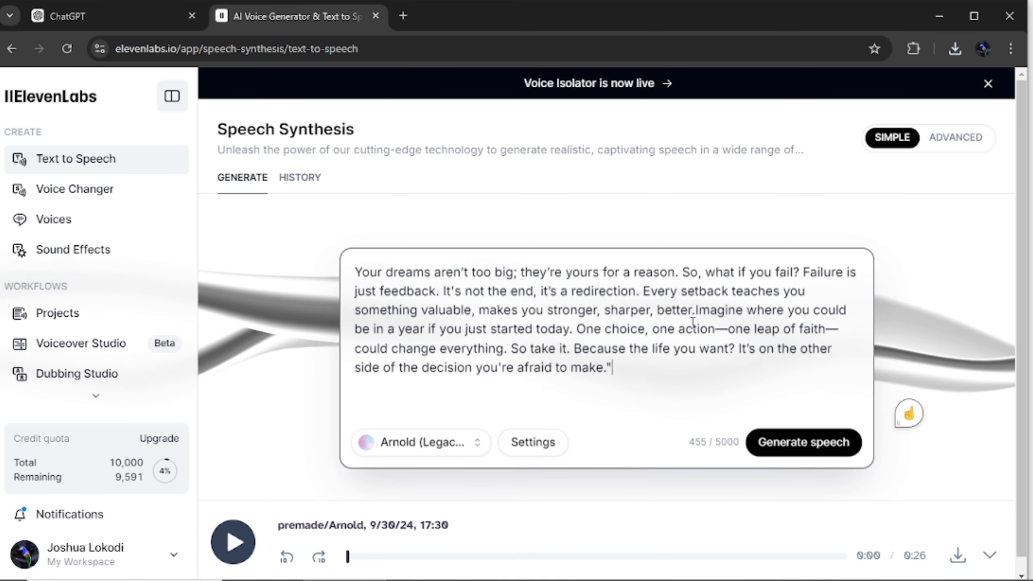
Step: Generate the speech for the two combined passages and download the audio
{"action": "left_click", "coordinate": [816, 442]}
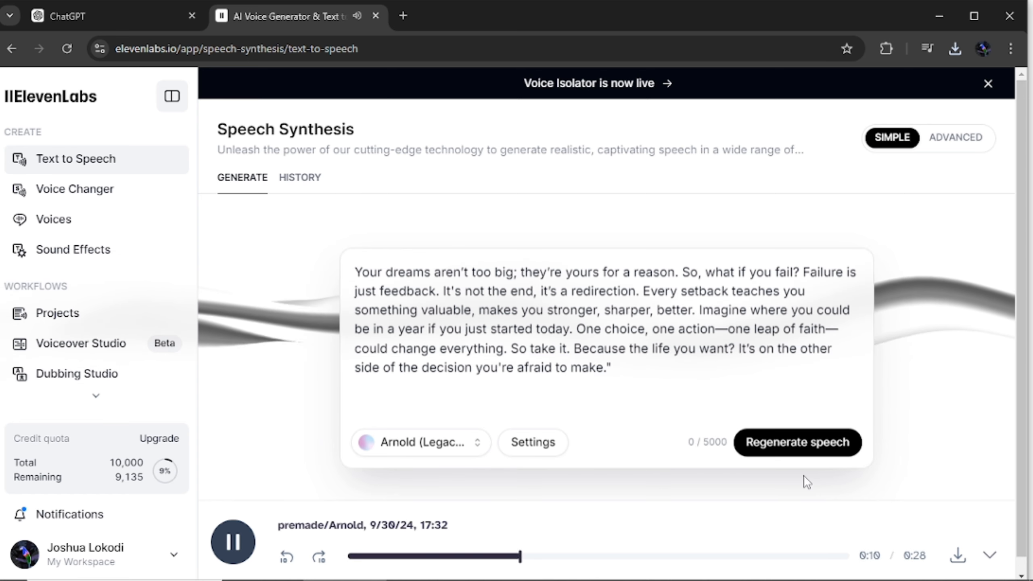
{"action": "left_click", "coordinate": [957, 555]}
Step: Replace the speech text with the closing "You have the power to change your story" passage from the ChatGPT script
{"action": "left_click", "coordinate": [104, 16]}
{"action": "scroll", "coordinate": [610, 325], "scroll_direction": "down", "scroll_amount": 3}
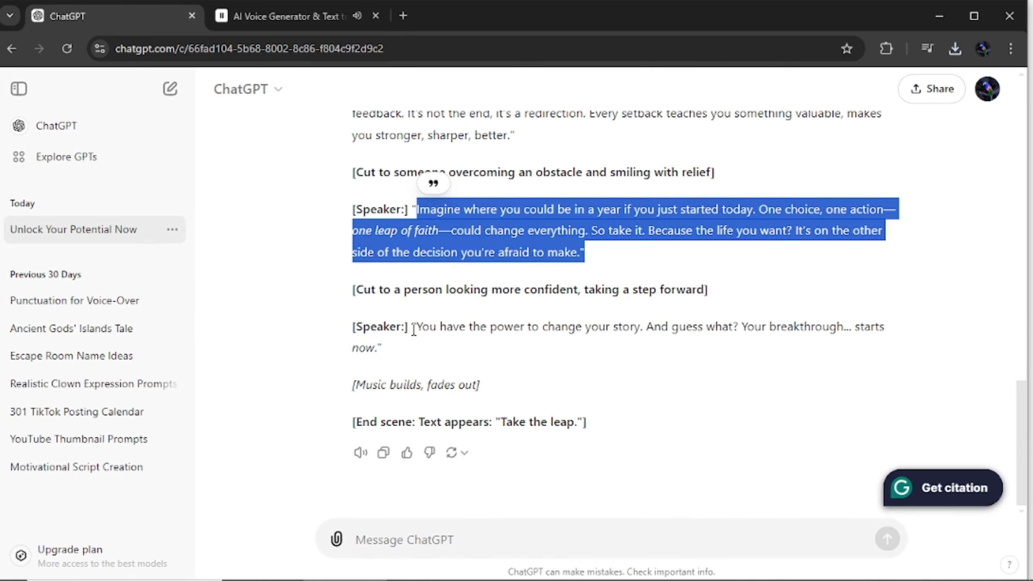
{"action": "left_click_drag", "start_coordinate": [412, 330], "coordinate": [384, 351]}
{"action": "right_click", "coordinate": [428, 341]}
{"action": "left_click", "coordinate": [439, 345]}
{"action": "left_click", "coordinate": [285, 16]}
{"action": "key", "text": "ctrl+a"}
{"action": "key", "text": "ctrl+v"}
Step: Generate the speech for the closing passage and download its audio file
{"action": "left_click", "coordinate": [838, 453]}
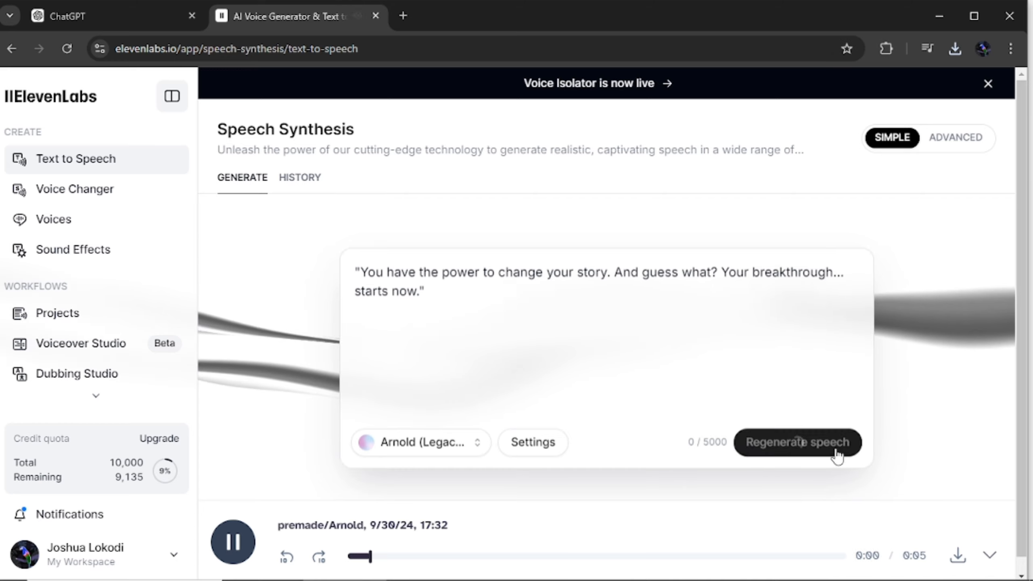
{"action": "left_click", "coordinate": [957, 555]}
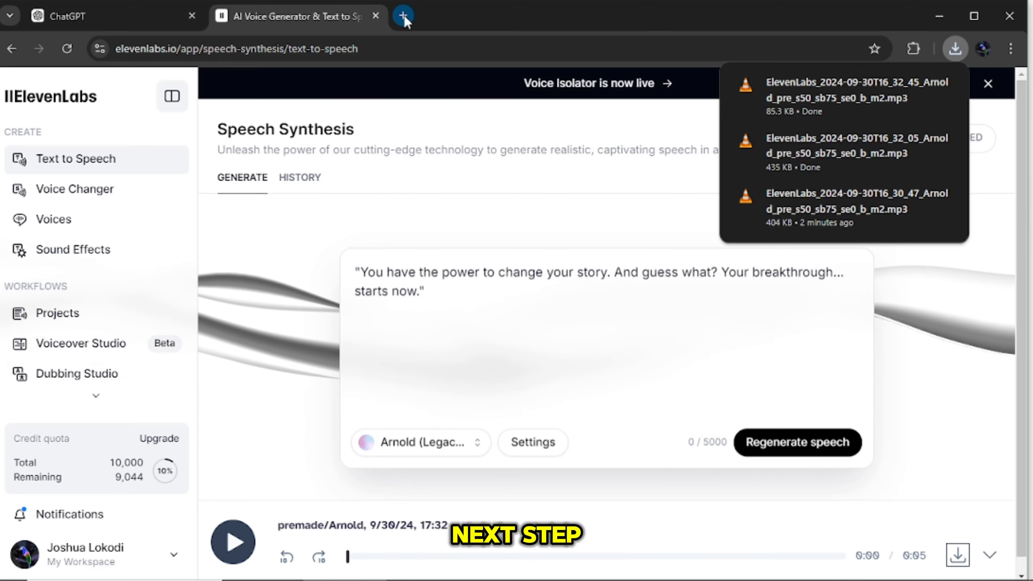
Step: Search for Leonardo AI in a new browser tab, open its website and get started with the app
{"action": "left_click", "coordinate": [403, 15]}
{"action": "left_click", "coordinate": [372, 49]}
{"action": "type", "text": "l"}
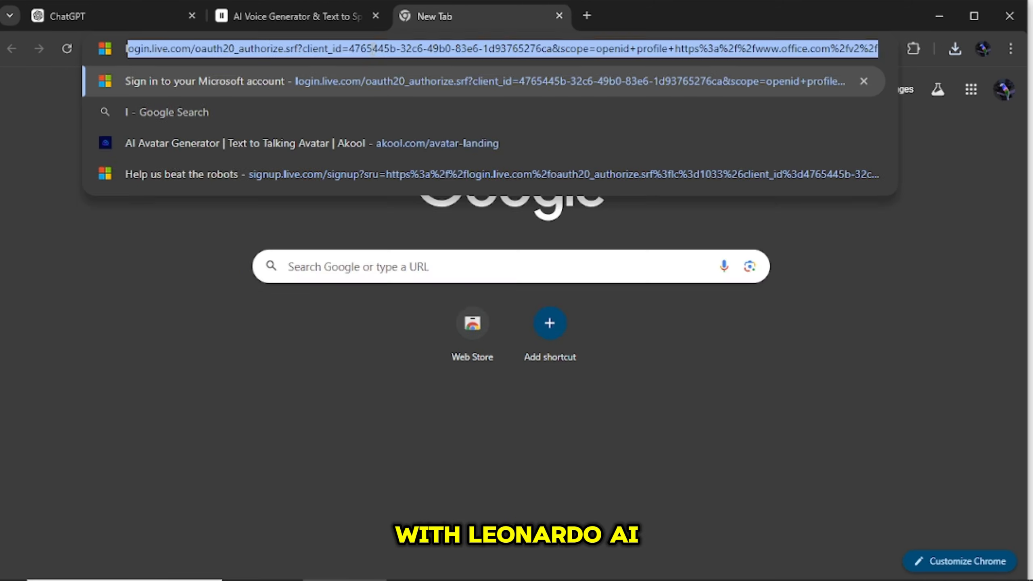
{"action": "type", "text": "ienado"}
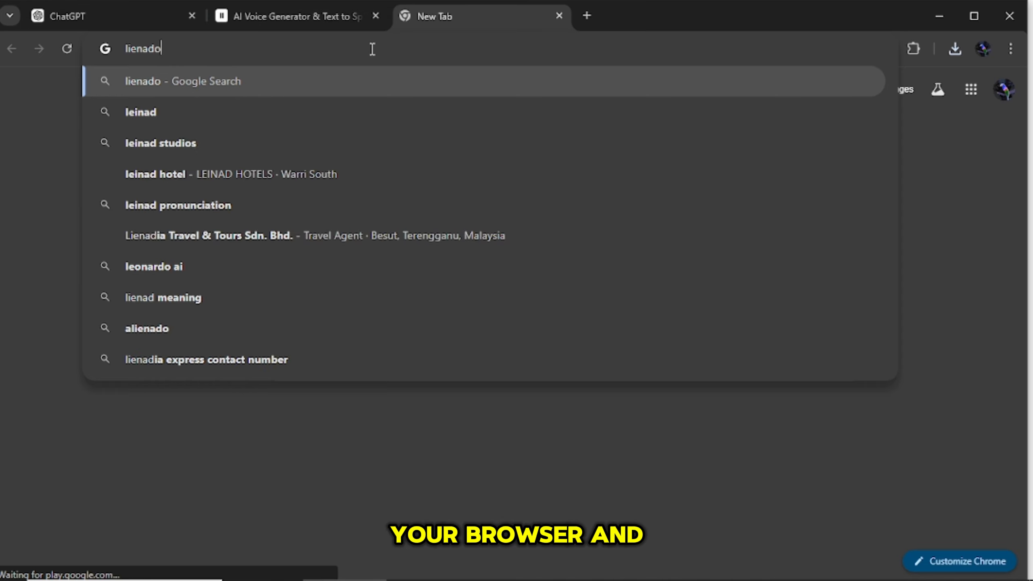
{"action": "type", "text": " ai"}
{"action": "key", "text": "Return"}
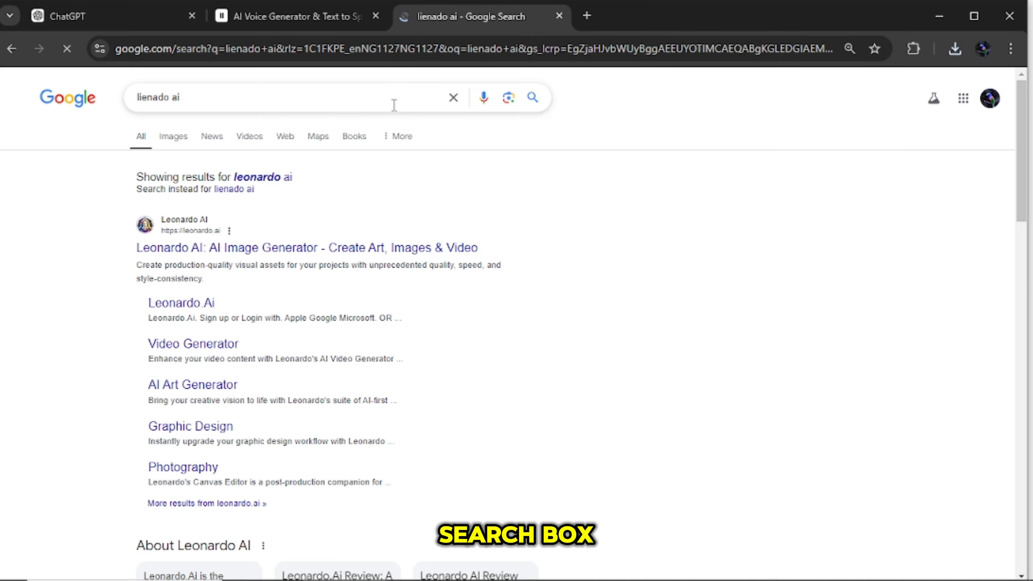
{"action": "left_click", "coordinate": [228, 253]}
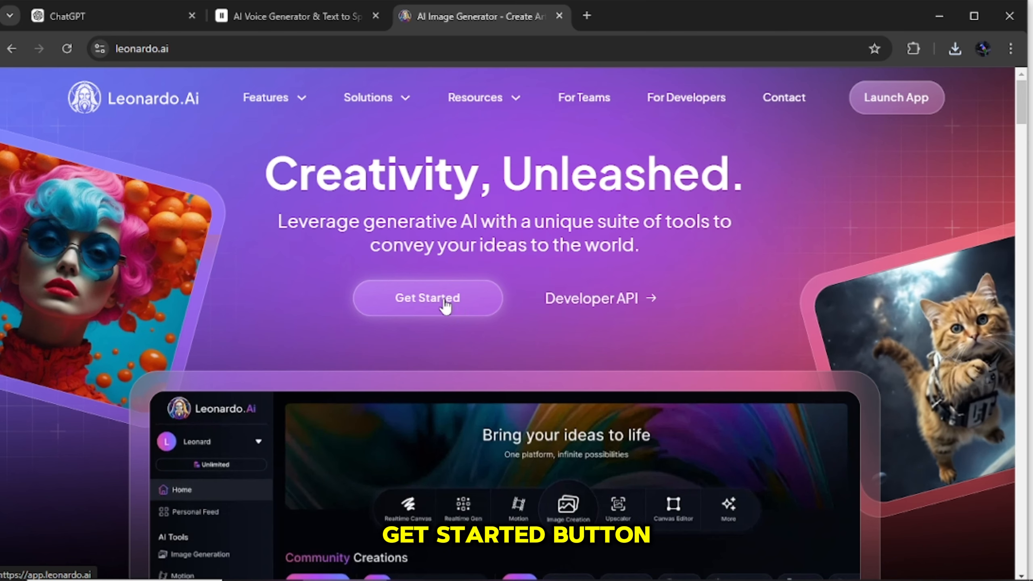
{"action": "left_click", "coordinate": [449, 301]}
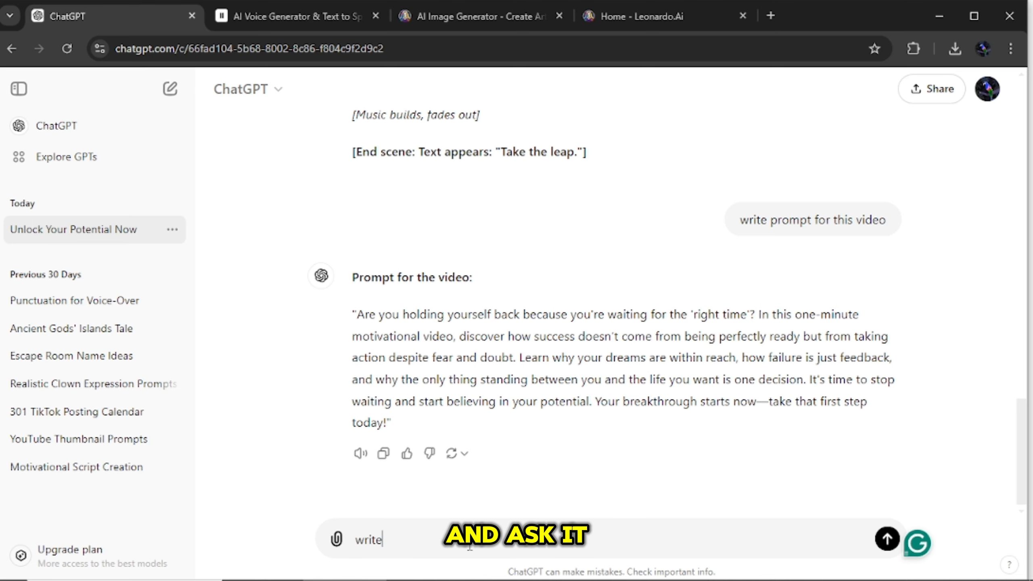
Step: Ask ChatGPT to write prompts to generate images for the motivational video
{"action": "type", "text": "me"}
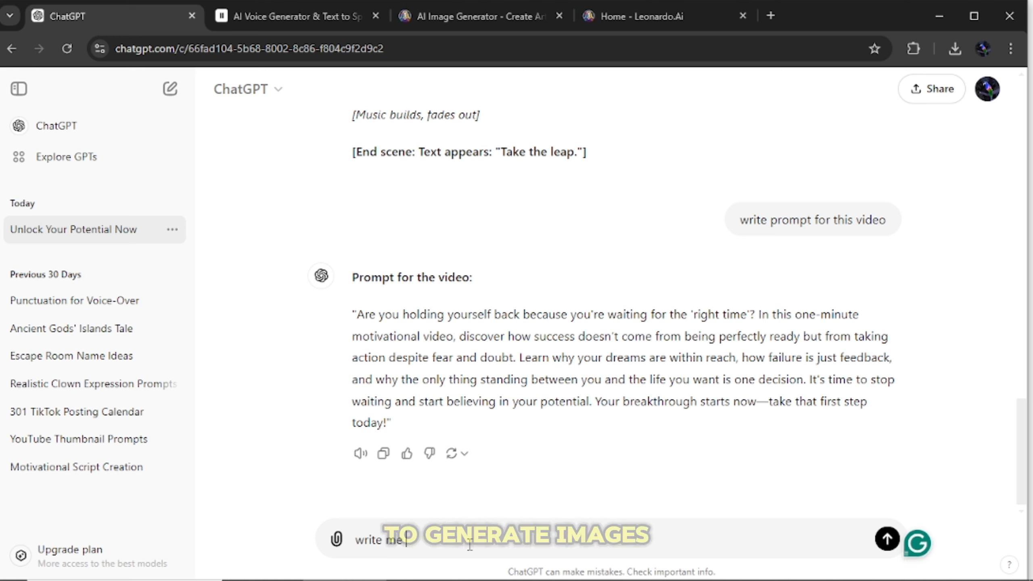
{"action": "type", "text": " prompt"}
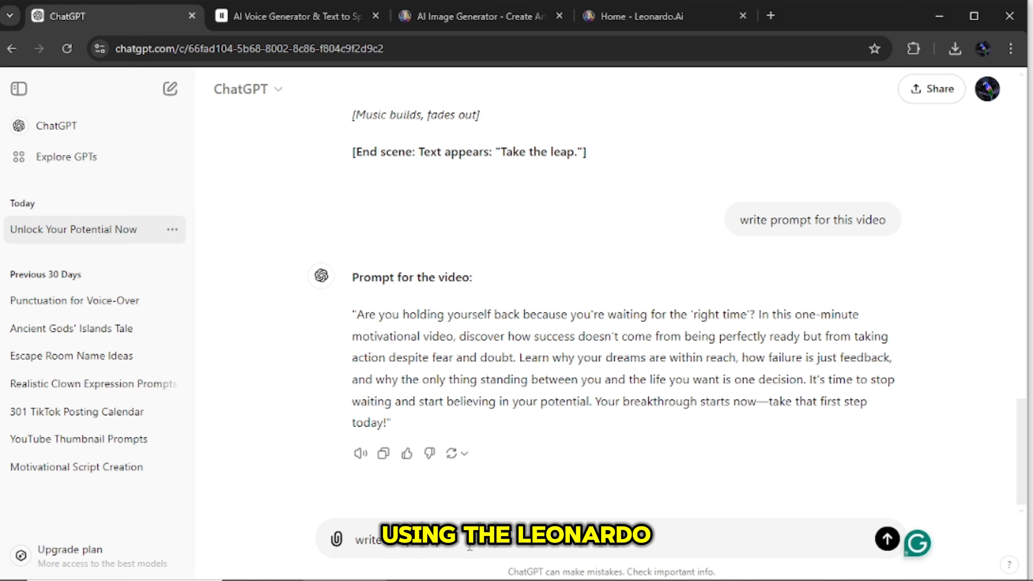
{"action": "type", "text": "s f"}
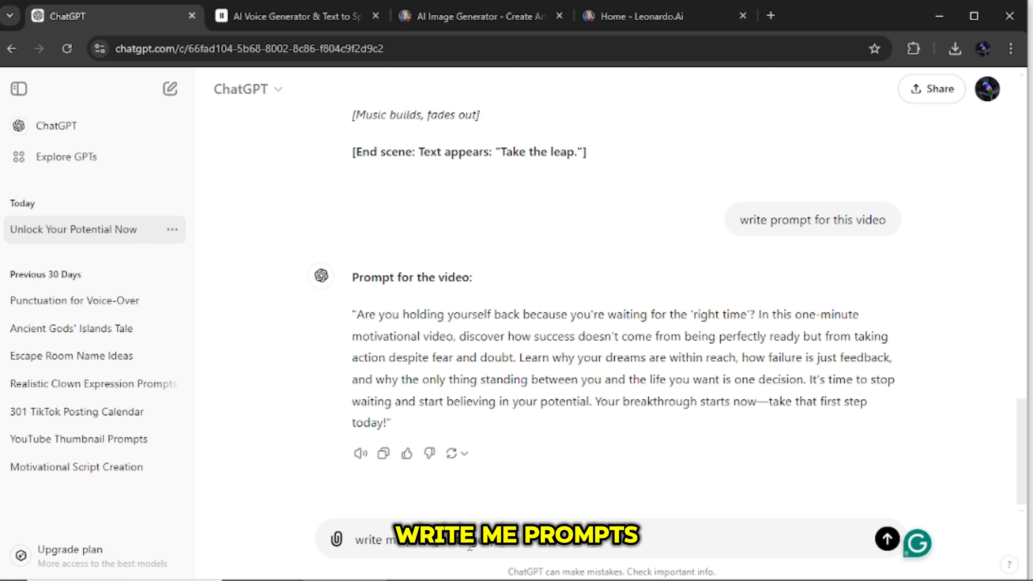
{"action": "type", "text": "o generate images"}
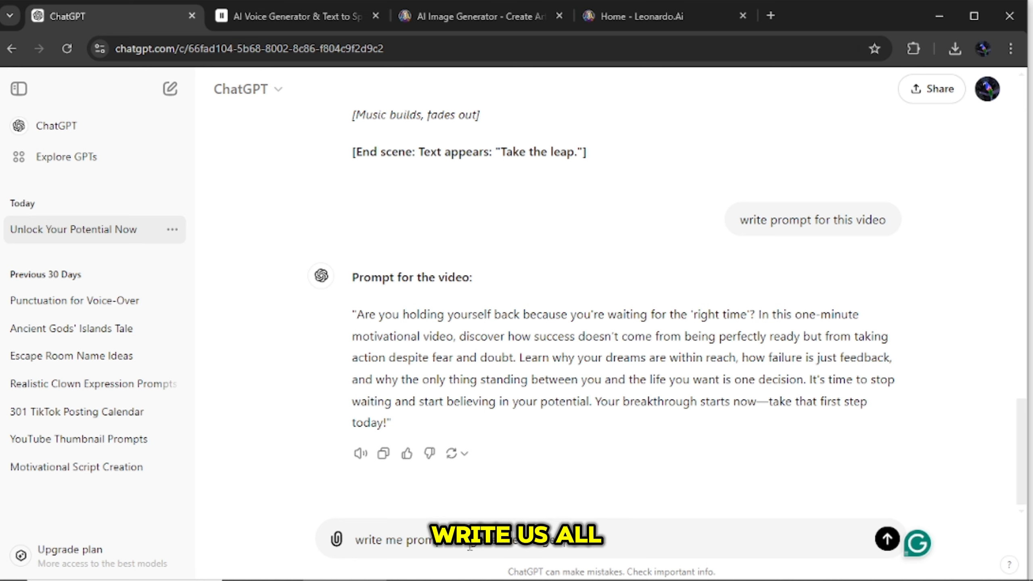
{"action": "key", "text": "Return"}
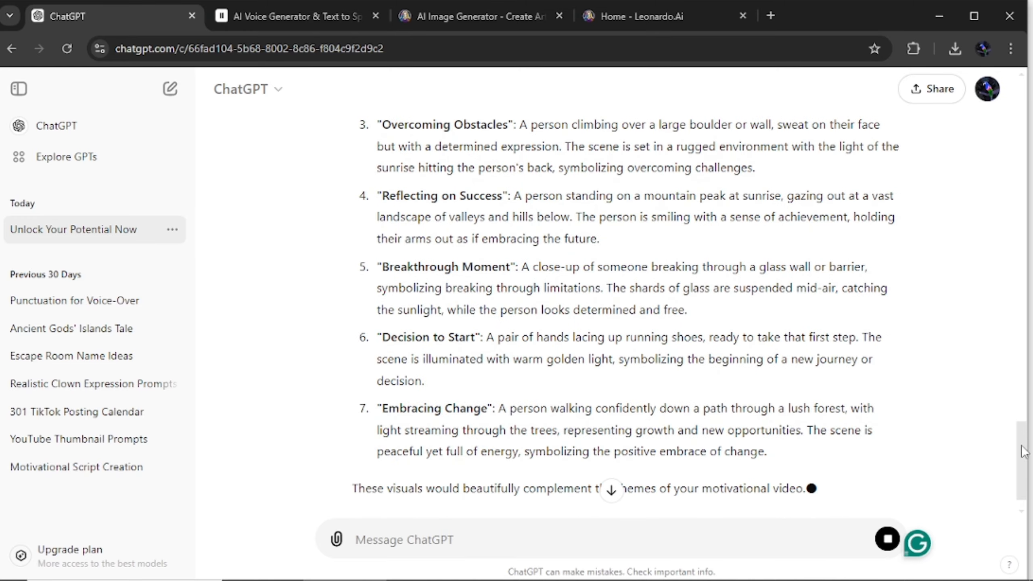
Step: Copy the description text of the "Crossroads Moment" image prompt from the ChatGPT reply
{"action": "left_click_drag", "start_coordinate": [1023, 453], "coordinate": [1014, 399]}
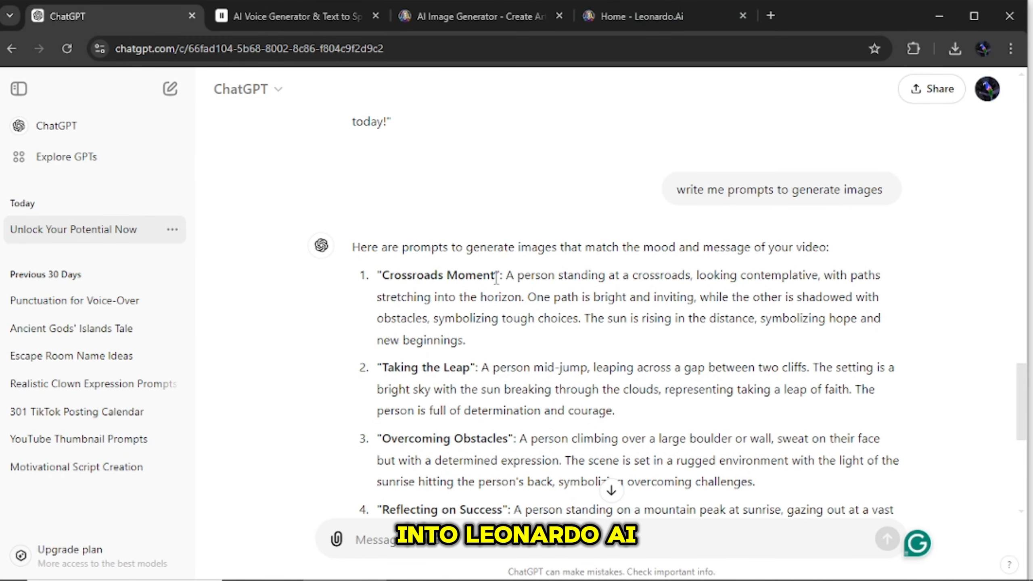
{"action": "left_click_drag", "start_coordinate": [505, 277], "coordinate": [577, 348]}
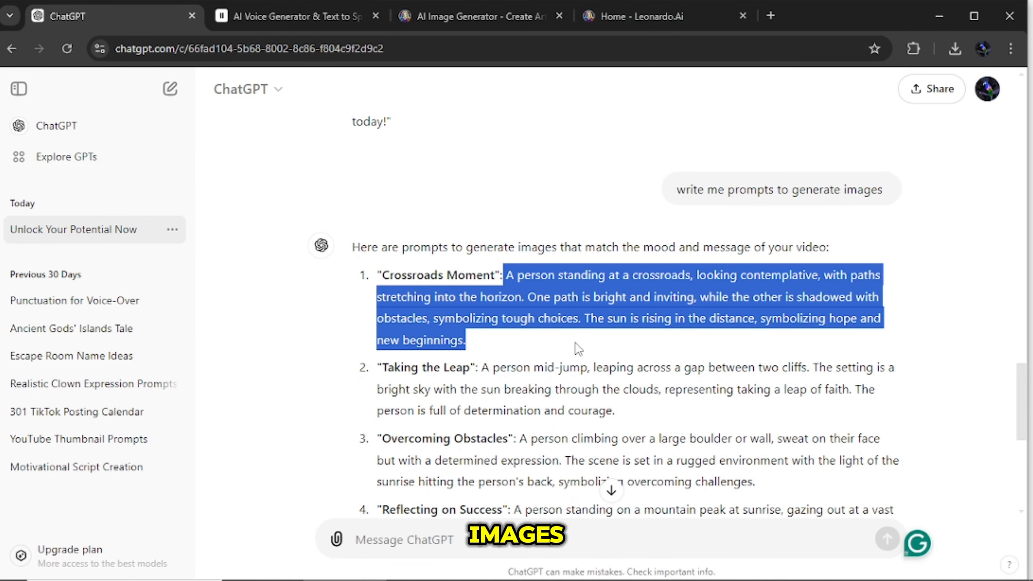
{"action": "right_click", "coordinate": [569, 290]}
{"action": "left_click", "coordinate": [604, 308]}
Step: Switch to Leonardo.Ai, open Image Creation and set the image dimensions to TikTok (9:16)
{"action": "left_click", "coordinate": [642, 16]}
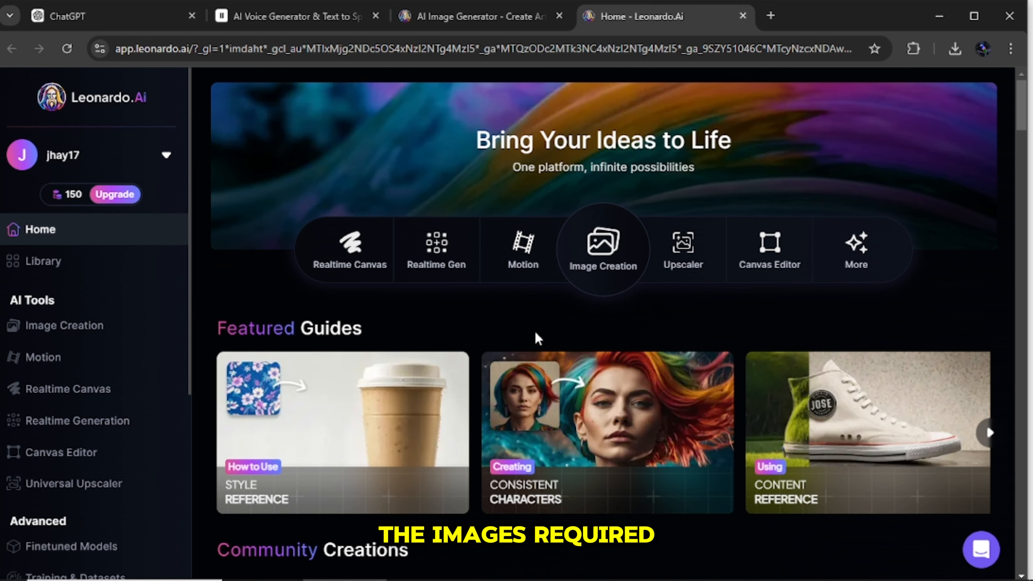
{"action": "left_click", "coordinate": [606, 259]}
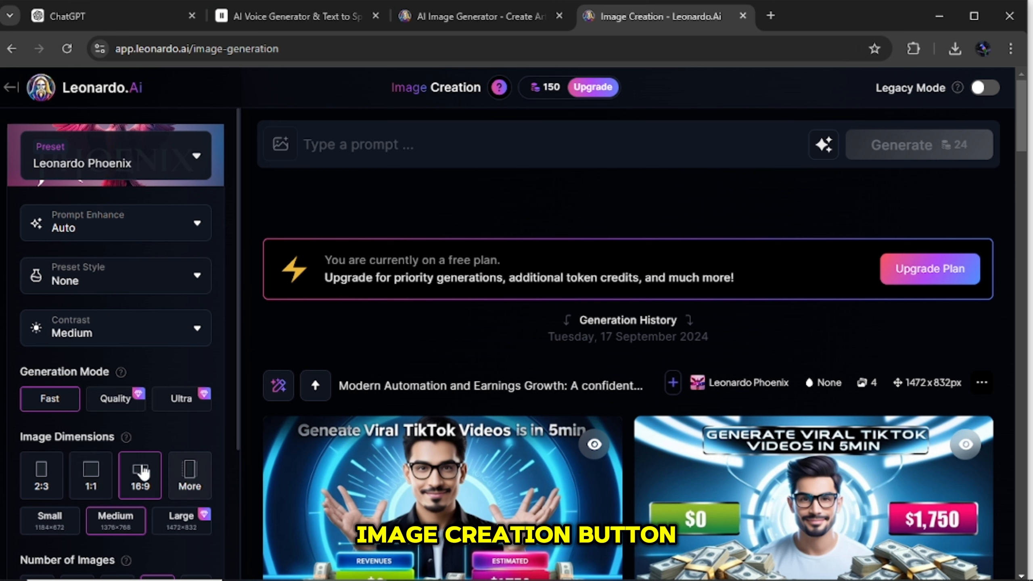
{"action": "left_click", "coordinate": [188, 475]}
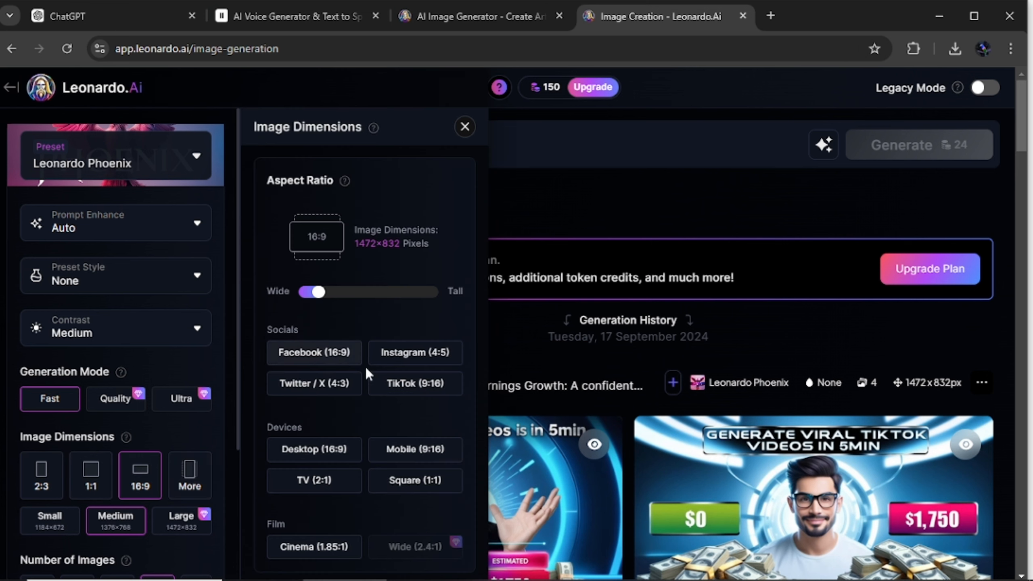
{"action": "left_click", "coordinate": [416, 391]}
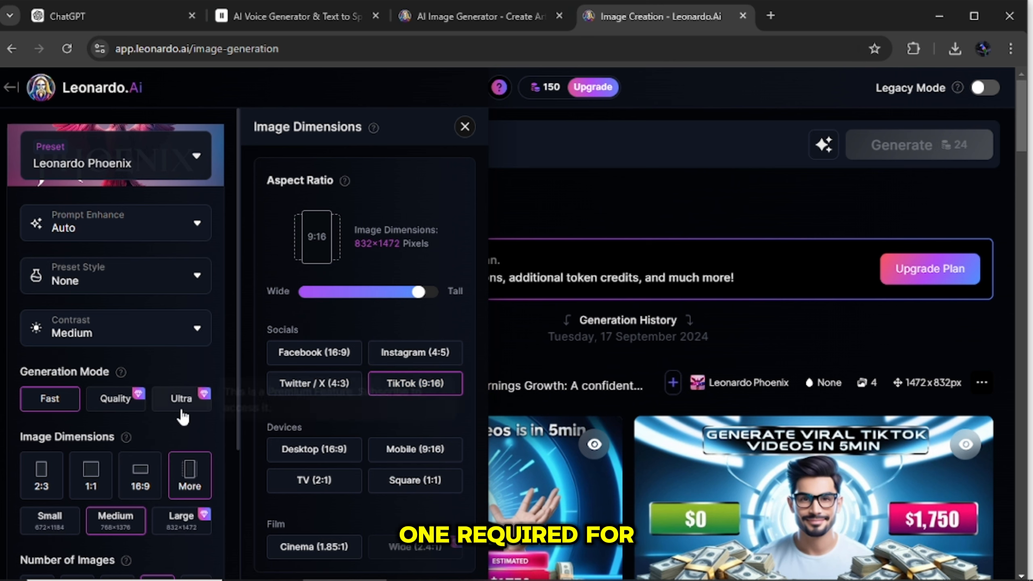
Step: Set the image generation preset to Anime
{"action": "left_click", "coordinate": [195, 157]}
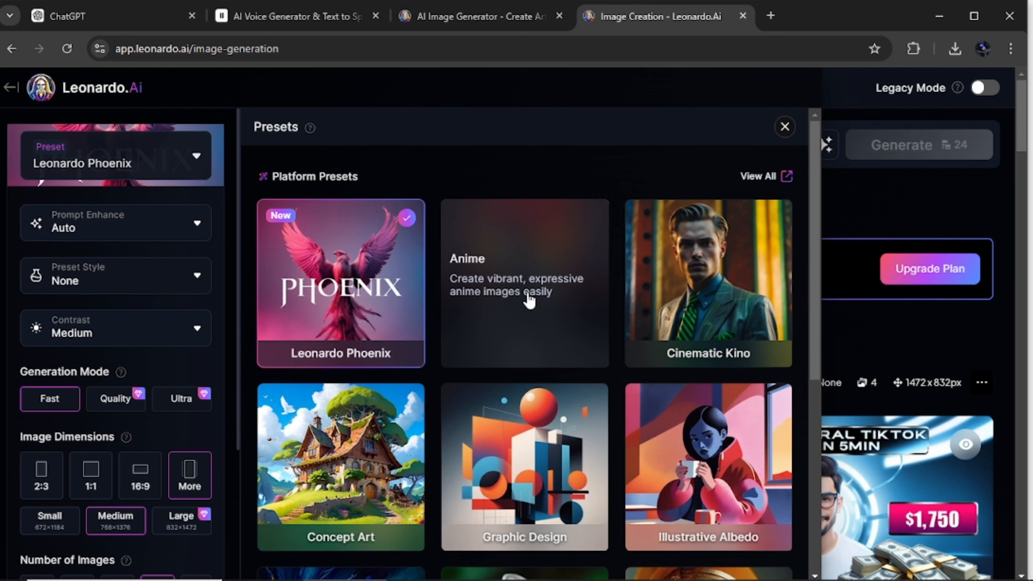
{"action": "left_click", "coordinate": [529, 301]}
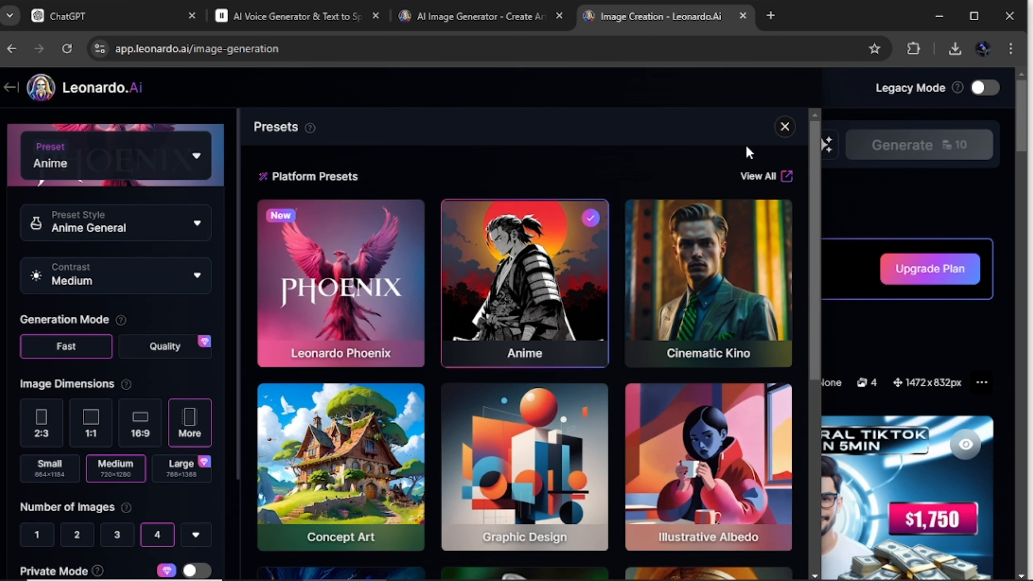
{"action": "left_click", "coordinate": [784, 127]}
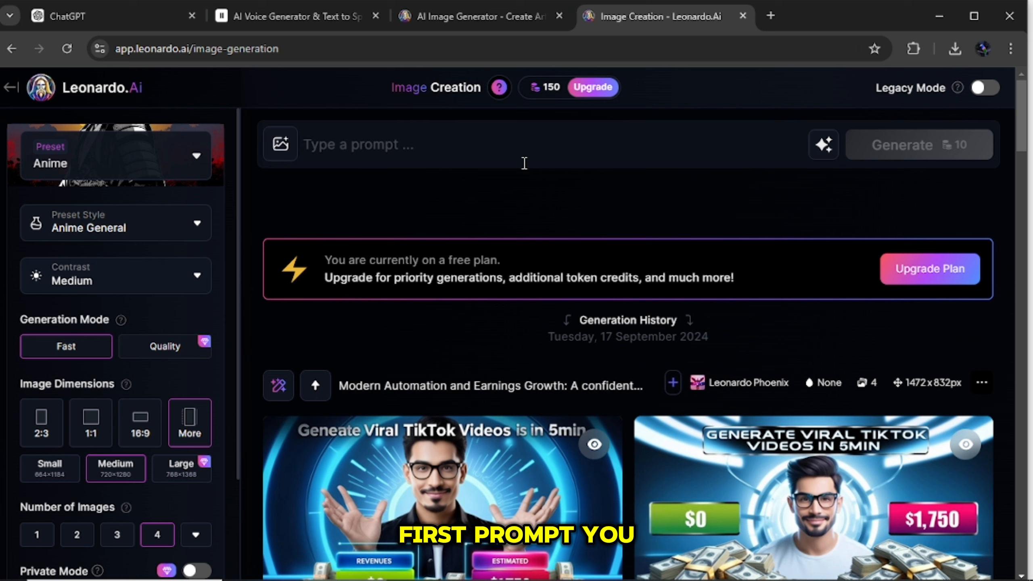
Step: Generate images from the copied crossroads prompt and download the second result
{"action": "right_click", "coordinate": [444, 145]}
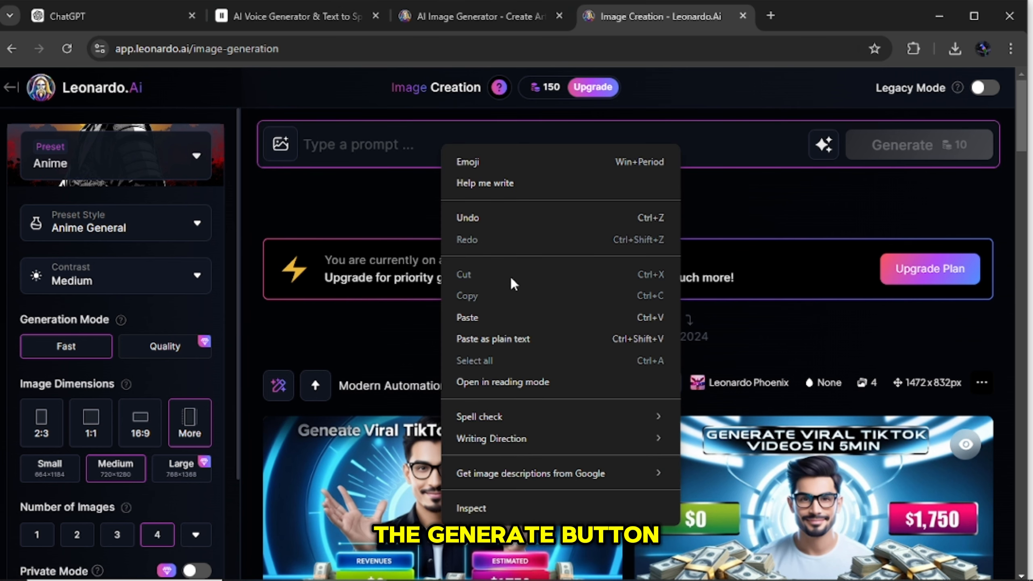
{"action": "left_click", "coordinate": [502, 322]}
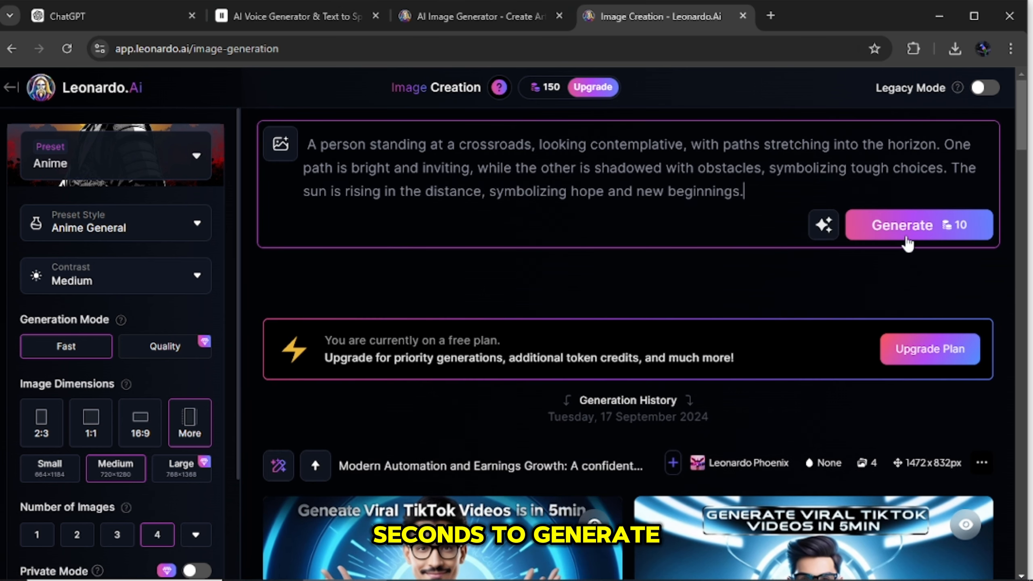
{"action": "left_click", "coordinate": [922, 227]}
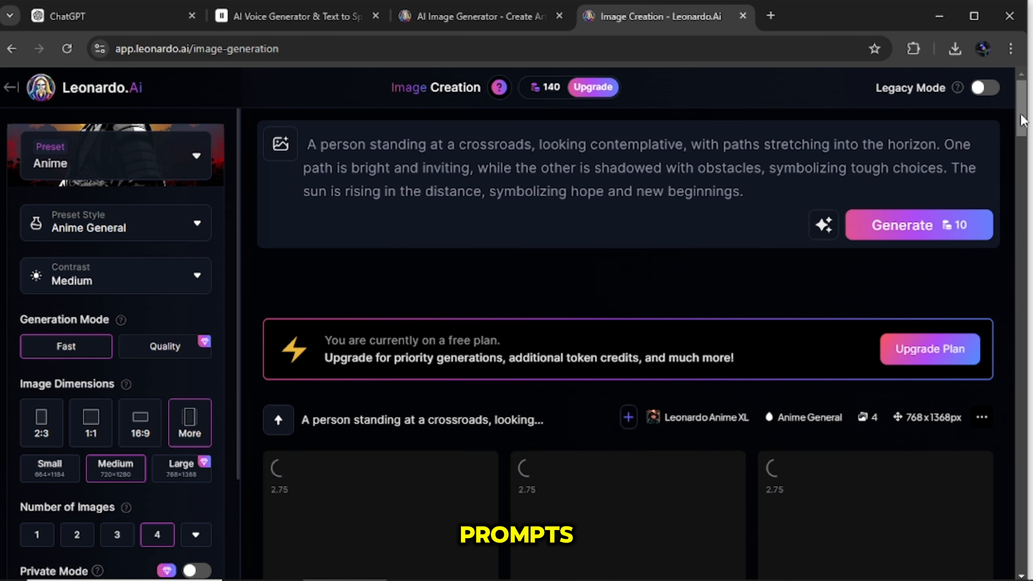
{"action": "left_click_drag", "start_coordinate": [1021, 121], "coordinate": [1020, 154]}
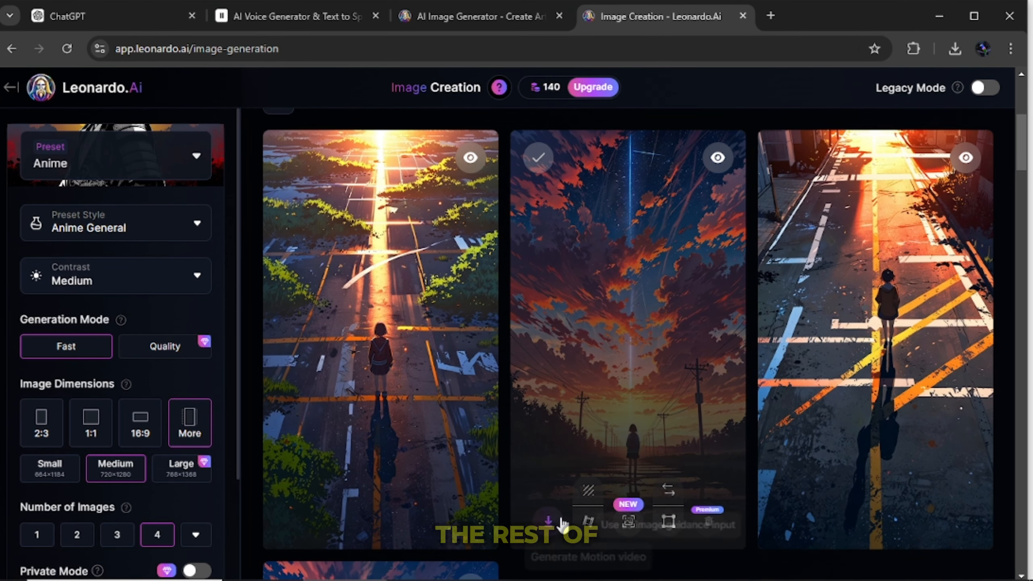
{"action": "left_click", "coordinate": [549, 518]}
Step: Replace the prompt with the "Taking the Leap" description from ChatGPT and generate its images
{"action": "scroll", "coordinate": [628, 326], "scroll_direction": "up", "scroll_amount": 8}
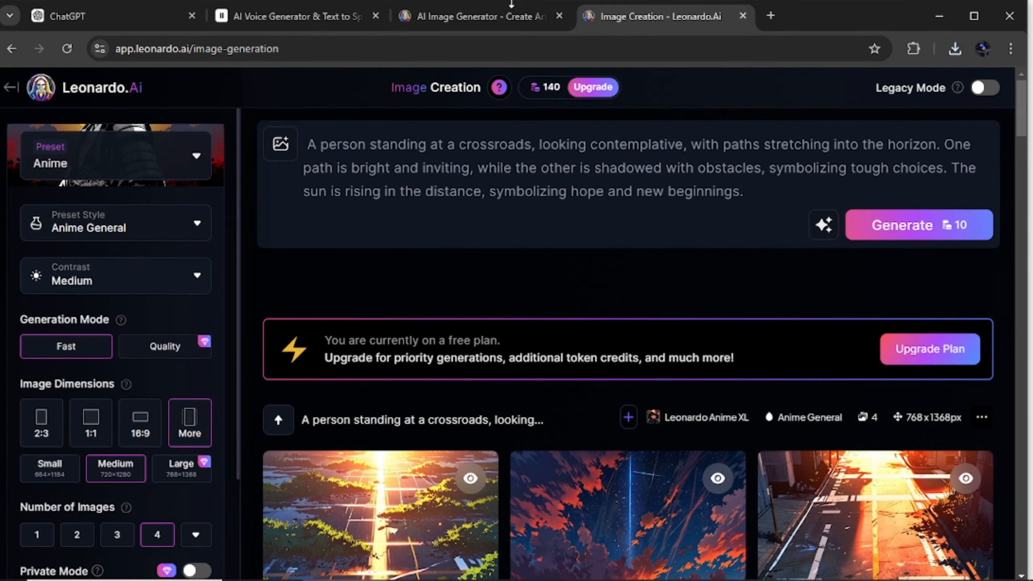
{"action": "left_click_drag", "start_coordinate": [792, 203], "coordinate": [252, 129]}
{"action": "key", "text": "BackSpace"}
{"action": "left_click", "coordinate": [67, 16]}
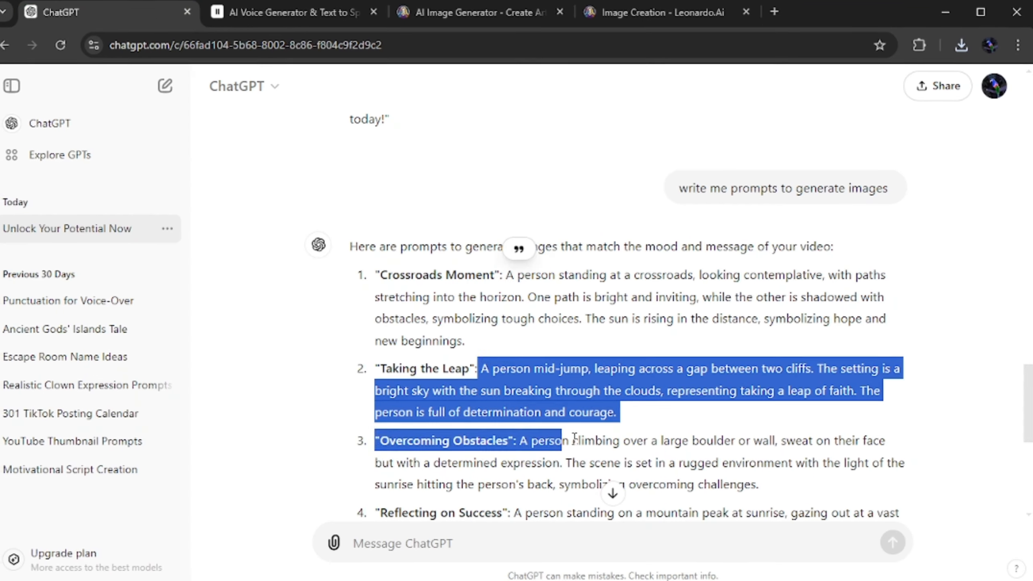
{"action": "left_click", "coordinate": [665, 6]}
{"action": "left_click", "coordinate": [468, 133]}
{"action": "key", "text": "ctrl+v"}
{"action": "left_click", "coordinate": [934, 224]}
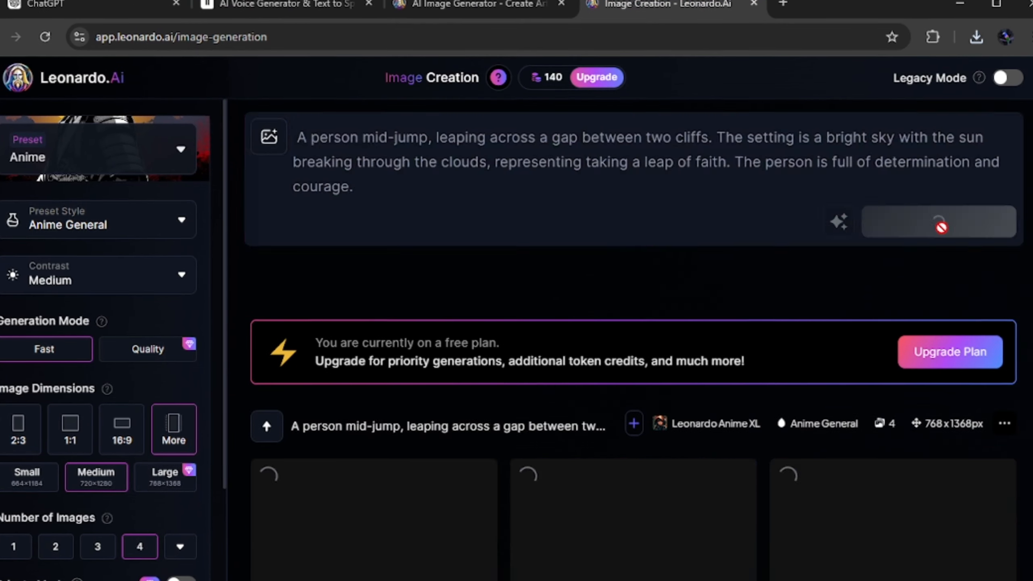
Step: Look through the images of the person leaping between cliffs and download one of them
{"action": "scroll", "coordinate": [632, 338], "scroll_direction": "down", "scroll_amount": 5}
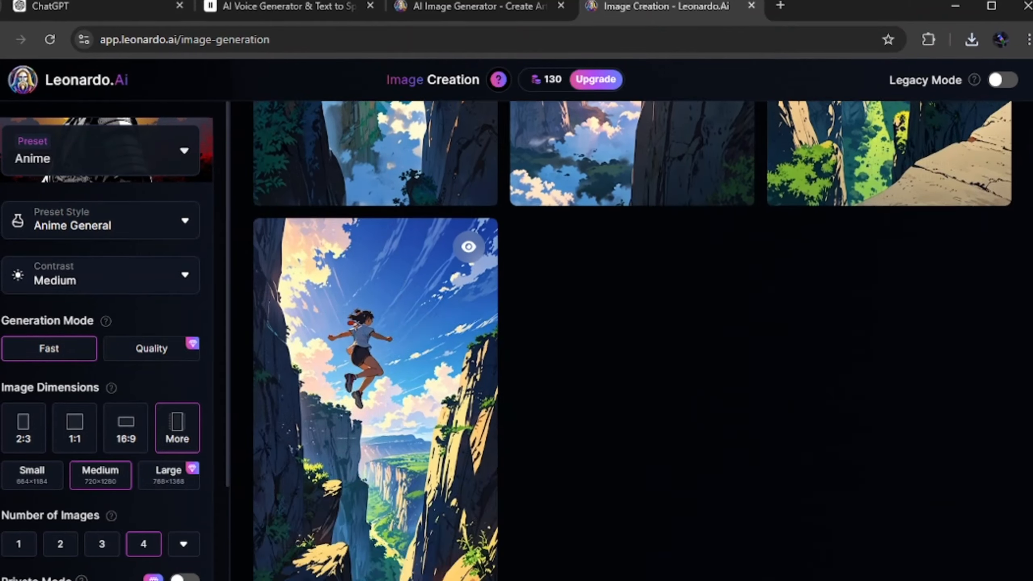
{"action": "scroll", "coordinate": [376, 367], "scroll_direction": "up", "scroll_amount": 5}
{"action": "left_click", "coordinate": [290, 560]}
{"action": "scroll", "coordinate": [330, 526], "scroll_direction": "down", "scroll_amount": 7}
{"action": "scroll", "coordinate": [330, 526], "scroll_direction": "up", "scroll_amount": 8}
Step: Copy the next scene descriptions from ChatGPT, including "Reflecting on Success", into Leonardo.Ai and generate their images
{"action": "left_click", "coordinate": [65, 8]}
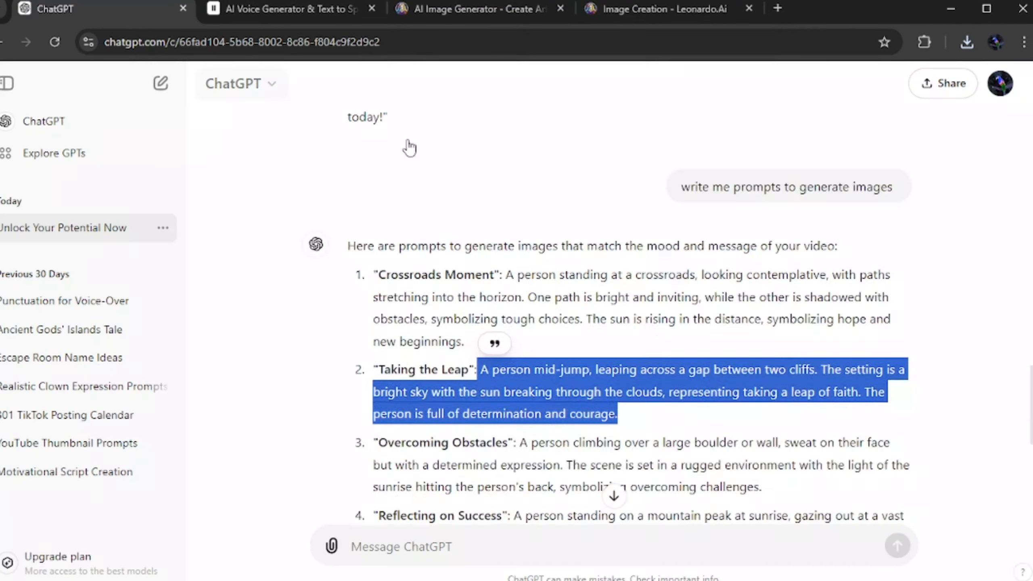
{"action": "left_click", "coordinate": [918, 222]}
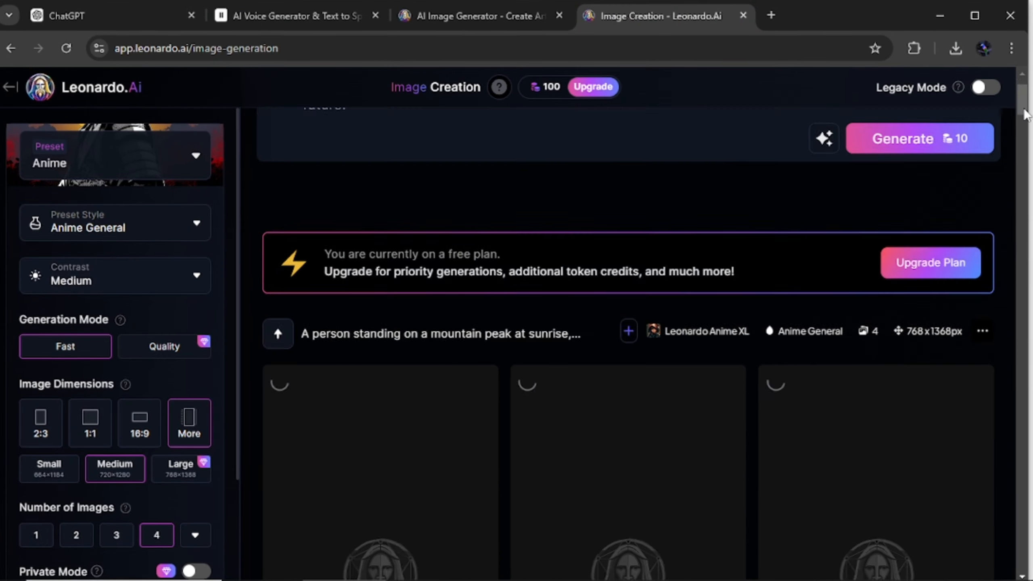
{"action": "left_click_drag", "start_coordinate": [1025, 114], "coordinate": [1027, 122]}
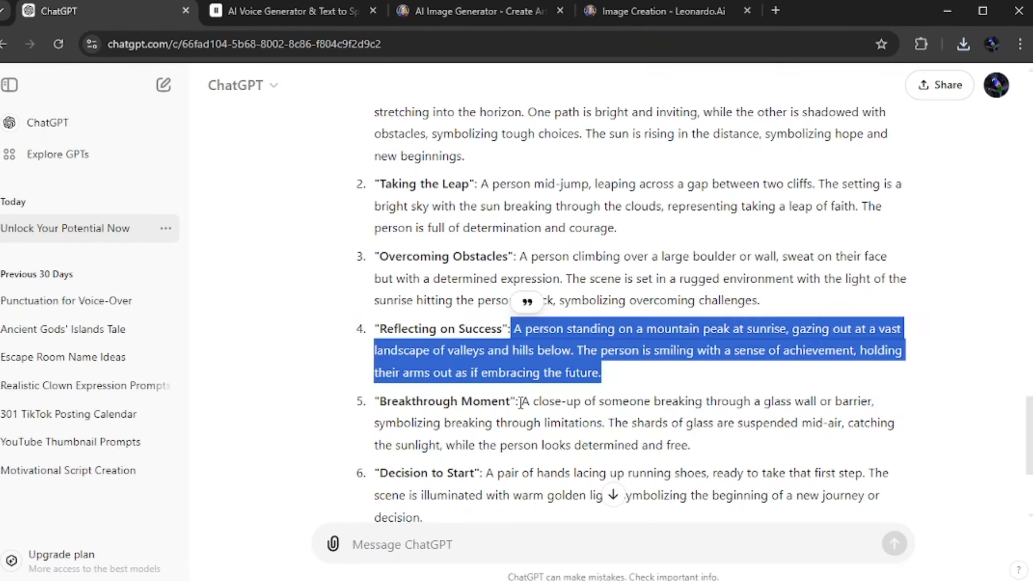
{"action": "left_click", "coordinate": [946, 230]}
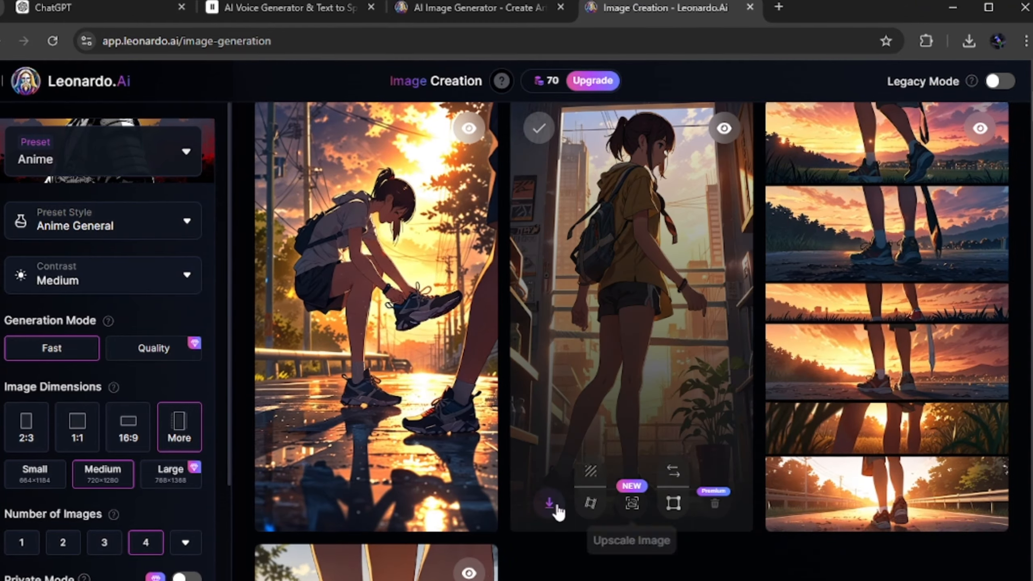
Step: Generate images from the "Embracing Change" forest path description in place of the running shoes prompt, and download the third result
{"action": "left_click", "coordinate": [109, 11]}
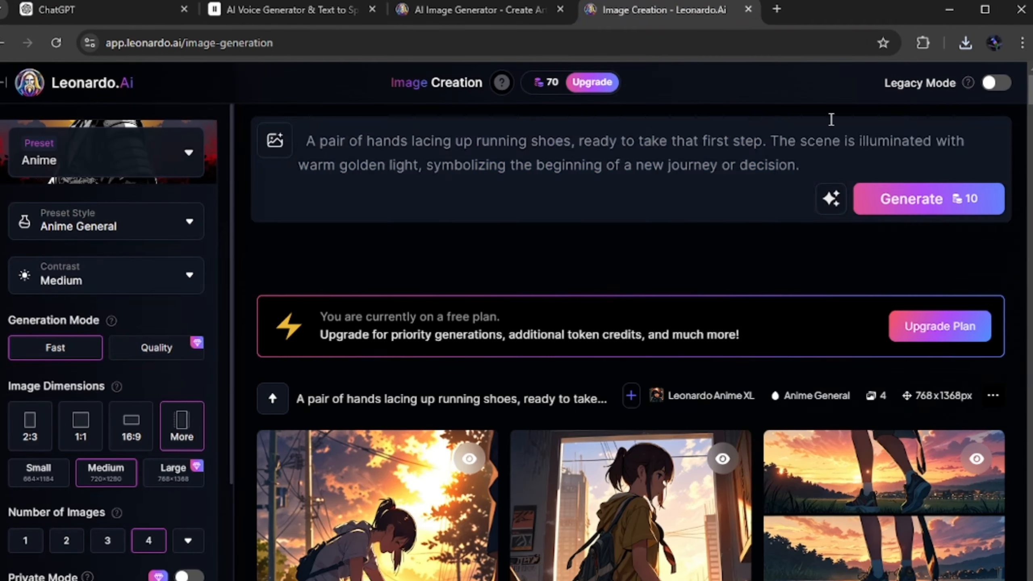
{"action": "left_click_drag", "start_coordinate": [807, 167], "coordinate": [296, 129]}
{"action": "key", "text": "BackSpace"}
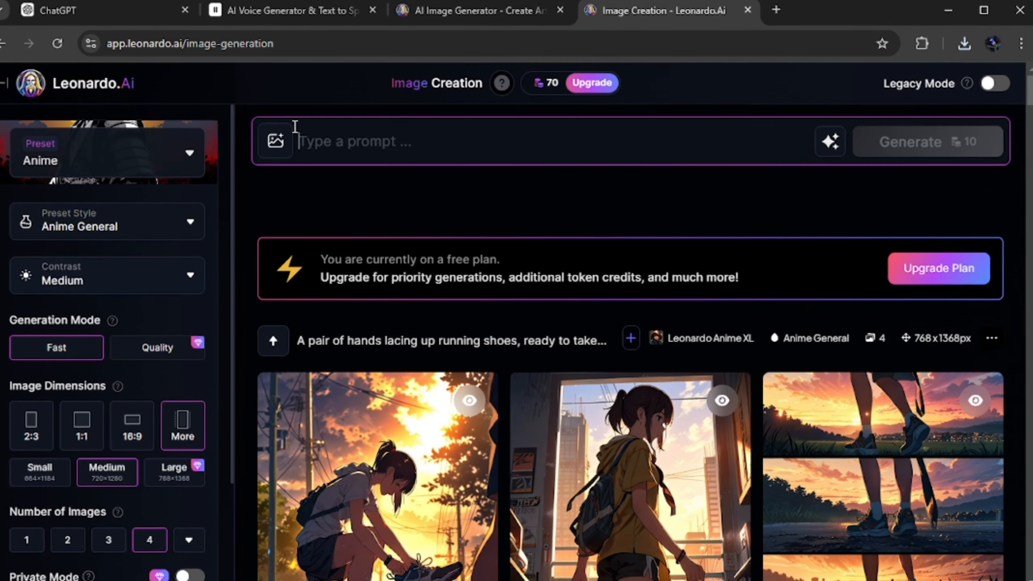
{"action": "key", "text": "ctrl+v"}
{"action": "left_click", "coordinate": [927, 224]}
{"action": "left_click_drag", "start_coordinate": [1030, 91], "coordinate": [1029, 122]}
{"action": "left_click", "coordinate": [798, 423]}
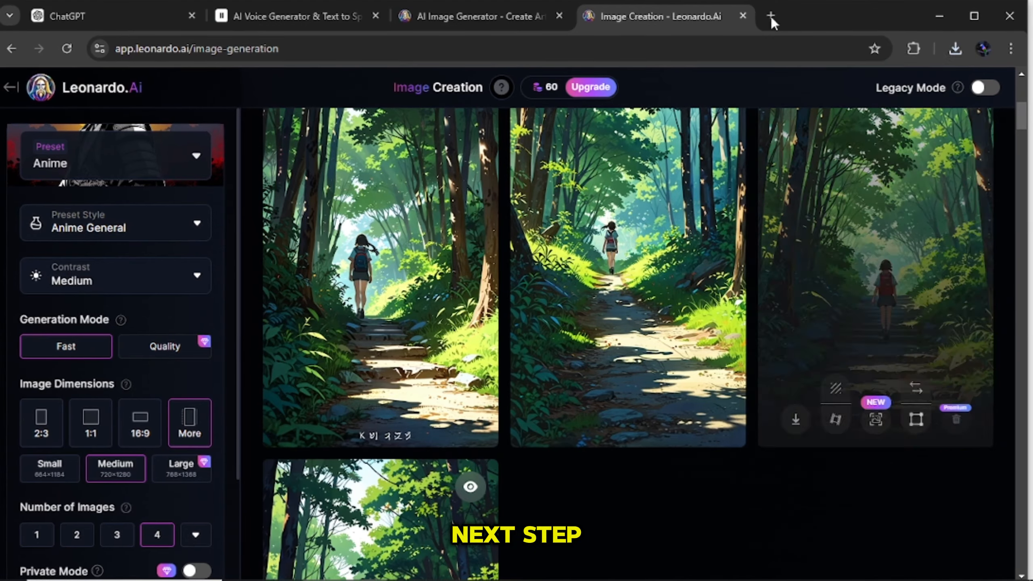
Step: Search for pixabay in a new browser tab and open the Pixabay website
{"action": "left_click", "coordinate": [772, 16]}
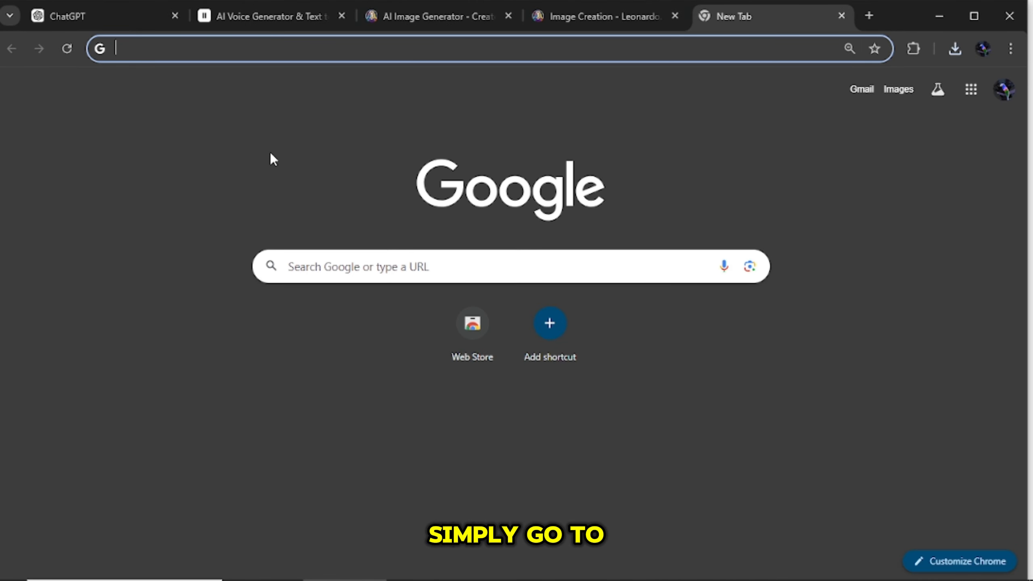
{"action": "type", "text": "pixabay"}
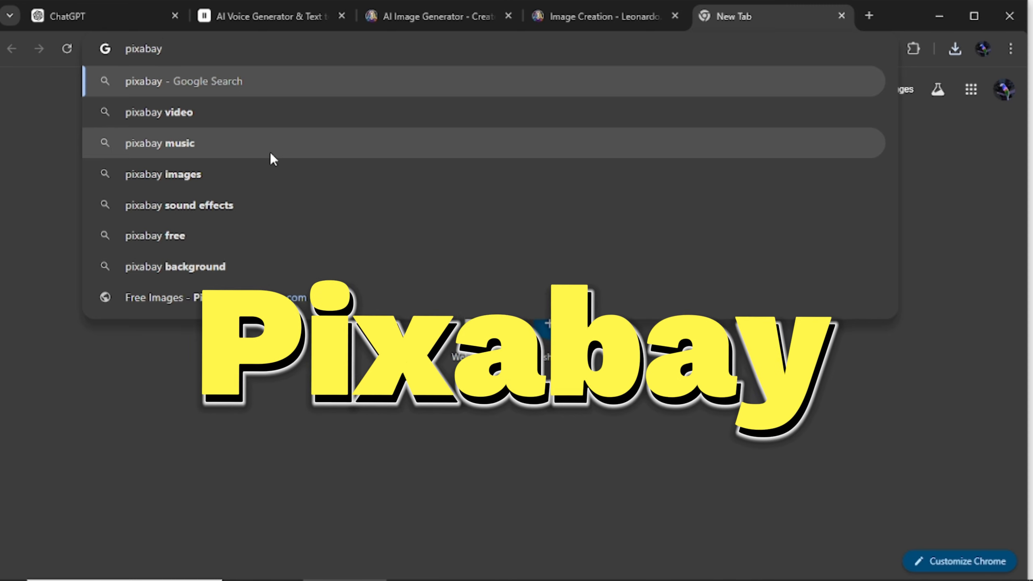
{"action": "key", "text": "Return"}
{"action": "left_click", "coordinate": [270, 201]}
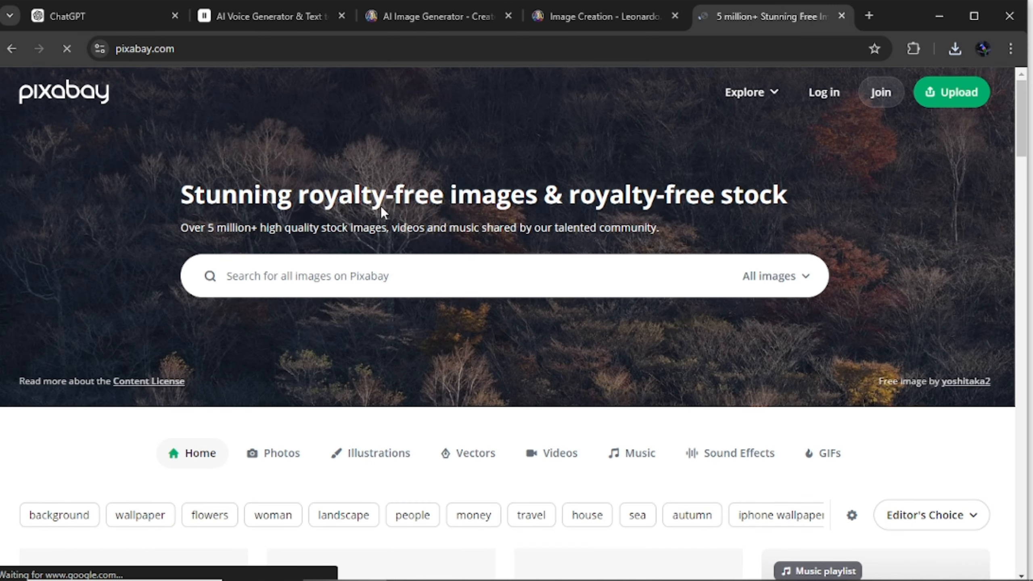
Step: Go to Pixabay's music section and search it for motivational tracks
{"action": "scroll", "coordinate": [728, 176], "scroll_direction": "down", "scroll_amount": 3}
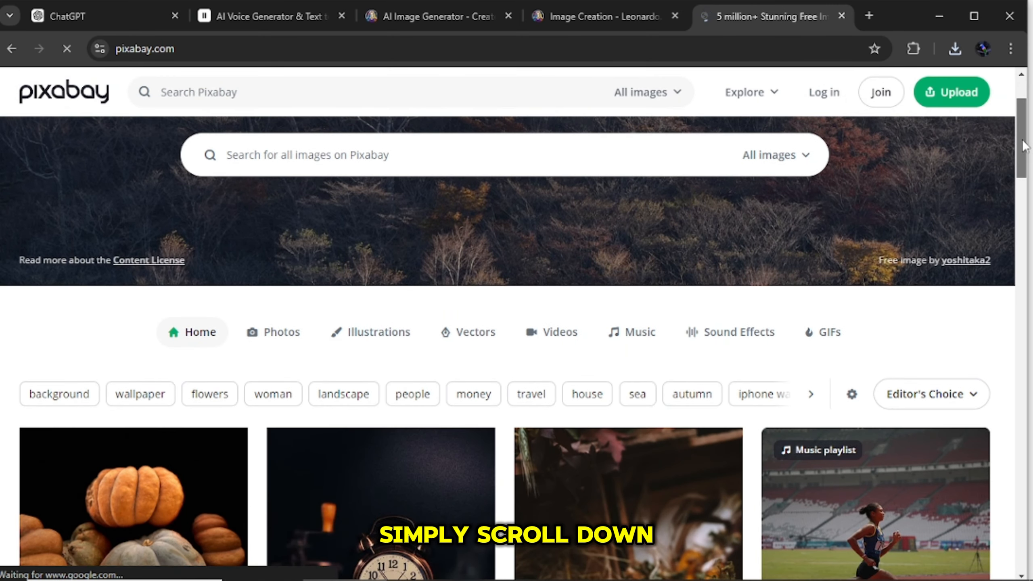
{"action": "left_click", "coordinate": [636, 332]}
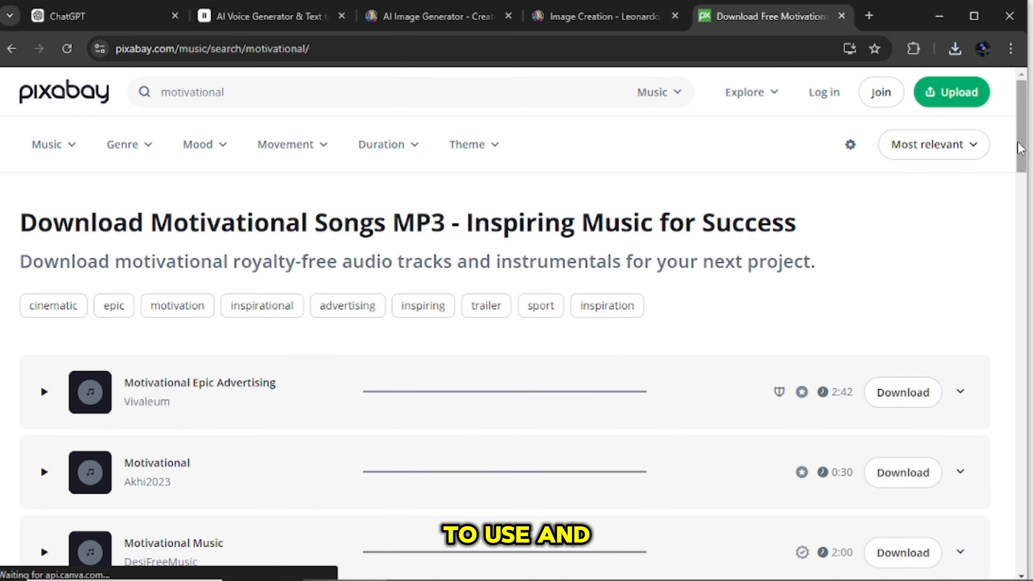
Step: Preview the tracks Motivational, Motivational Epic Advertising, Price of Freedom and Motivational Music
{"action": "left_click_drag", "start_coordinate": [1021, 145], "coordinate": [1022, 171]}
{"action": "left_click", "coordinate": [44, 317]}
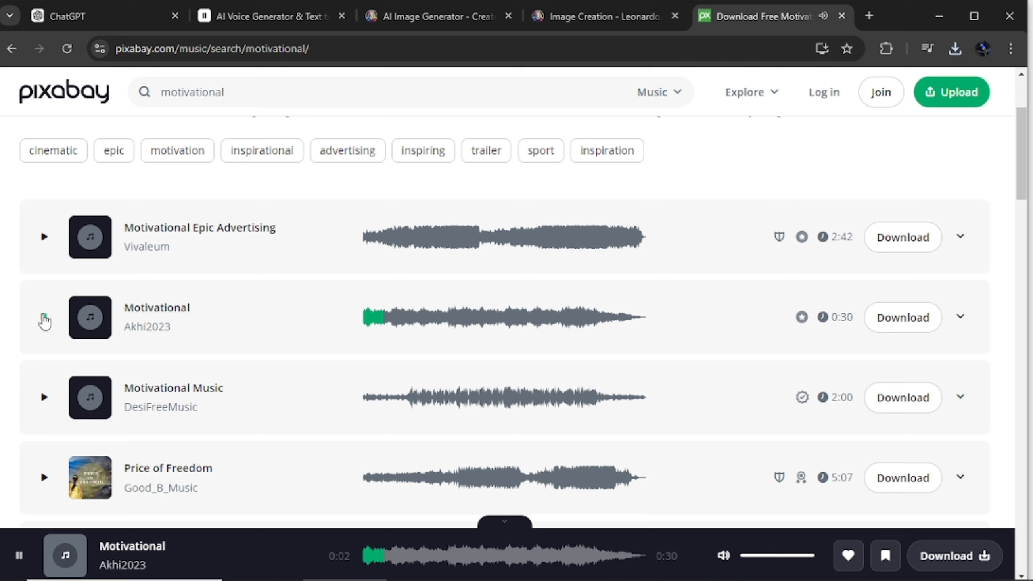
{"action": "left_click", "coordinate": [44, 237]}
{"action": "left_click", "coordinate": [44, 477]}
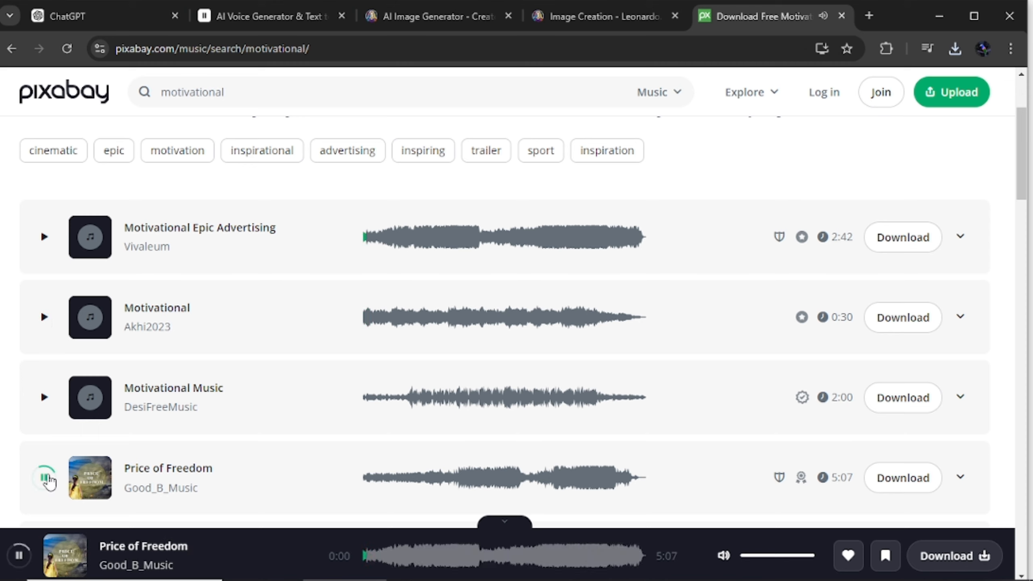
{"action": "left_click", "coordinate": [44, 398]}
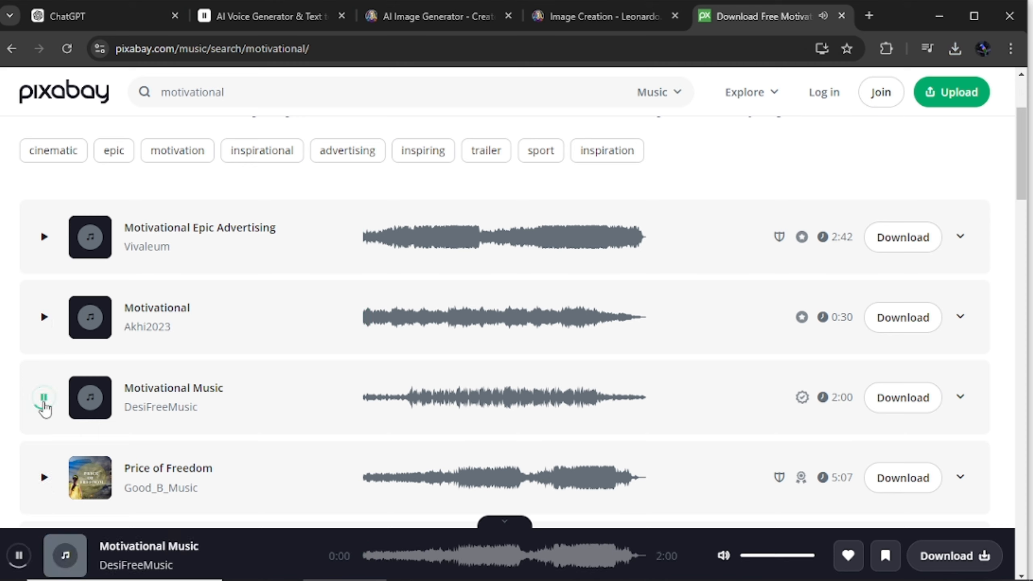
Step: Play the Motivational Epic Advertising track again and download it, then dismiss the thank-you dialog
{"action": "left_click", "coordinate": [44, 237]}
{"action": "left_click", "coordinate": [903, 238]}
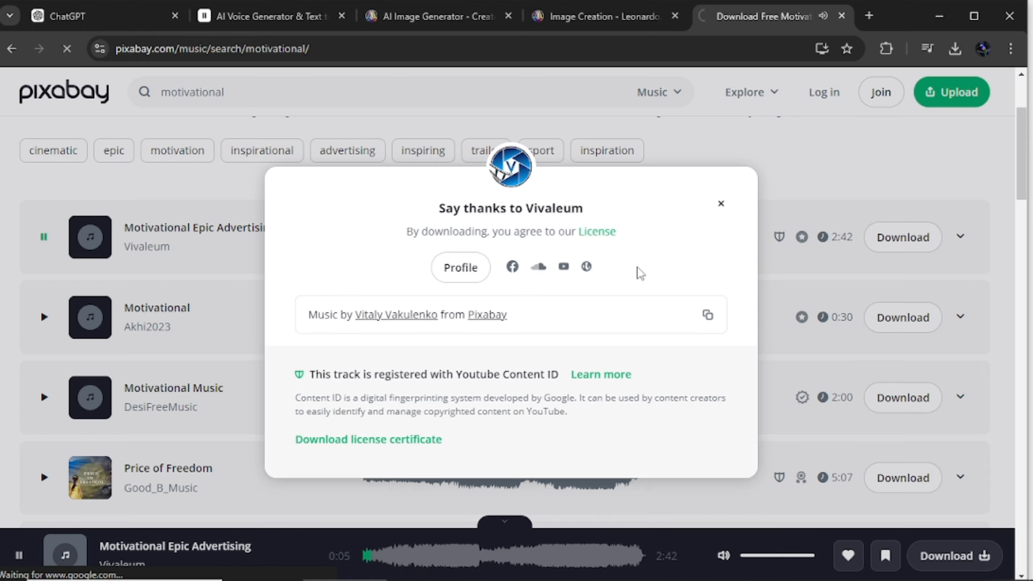
{"action": "left_click", "coordinate": [719, 202]}
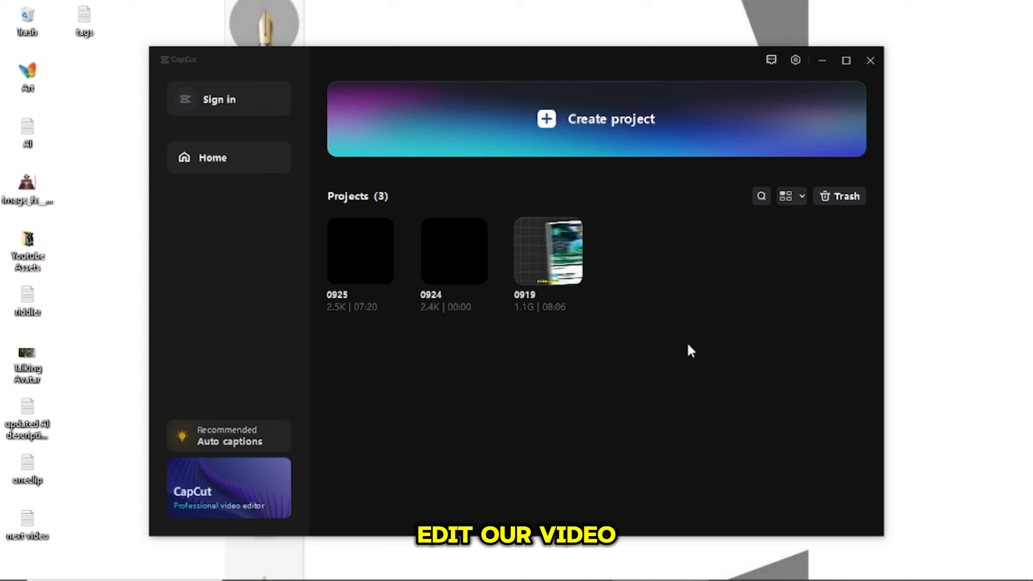
Step: Create a new video project in CapCut
{"action": "left_click", "coordinate": [592, 137]}
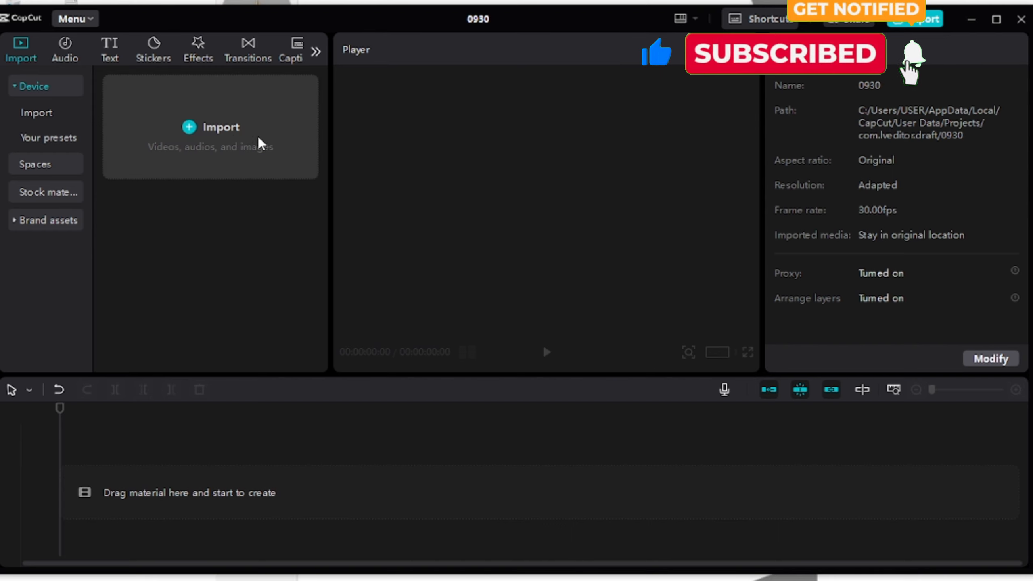
Step: Open the media import and select the motivational-epic-advertising track and the first seven Leonardo images in Downloads
{"action": "left_click", "coordinate": [236, 140]}
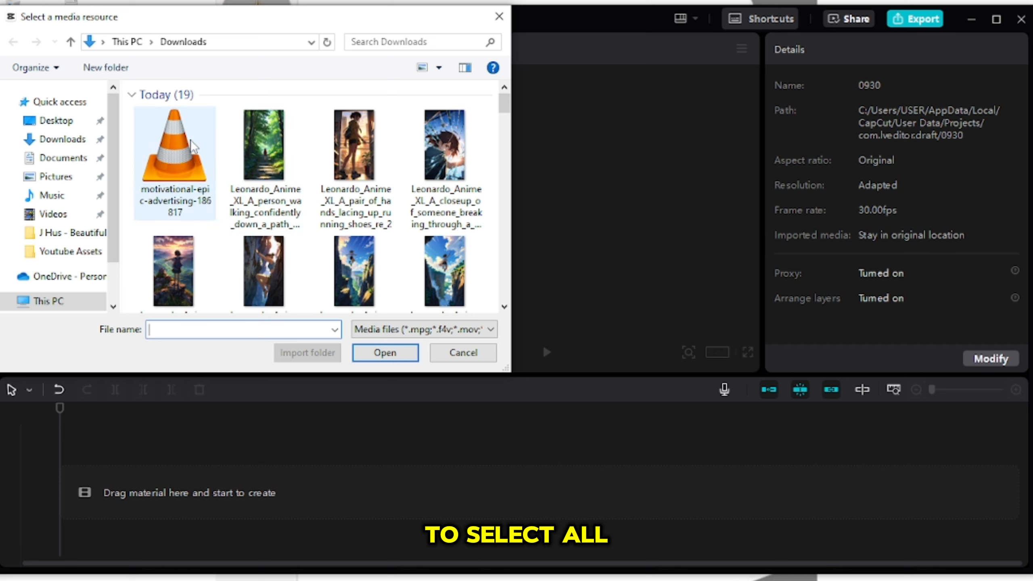
{"action": "left_click", "coordinate": [175, 155]}
{"action": "left_click", "coordinate": [264, 154], "text": "ctrl"}
{"action": "left_click", "coordinate": [354, 154], "text": "ctrl"}
{"action": "left_click", "coordinate": [442, 175], "text": "ctrl"}
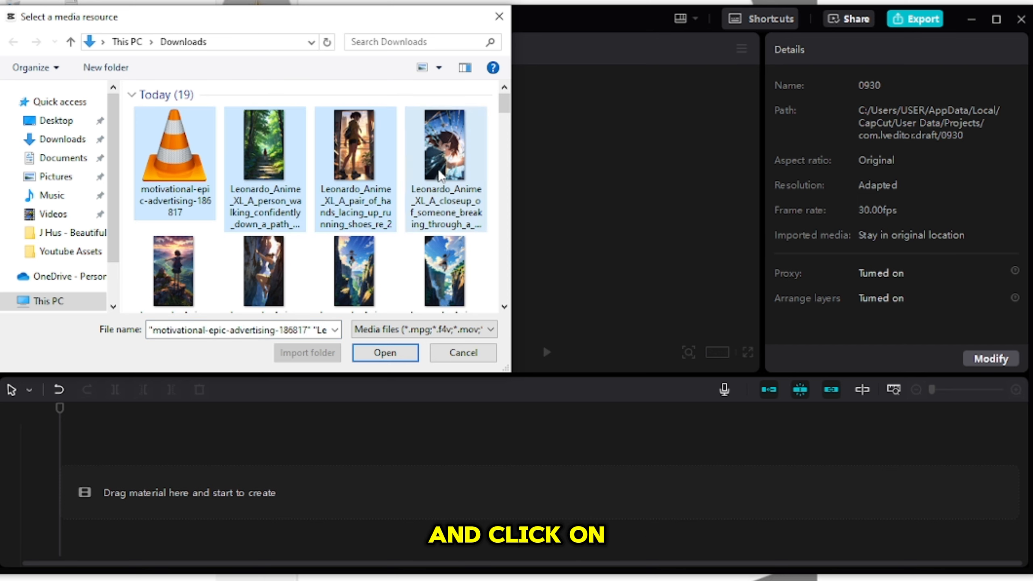
{"action": "left_click", "coordinate": [195, 284], "text": "ctrl"}
{"action": "left_click", "coordinate": [275, 277], "text": "ctrl"}
{"action": "left_click", "coordinate": [359, 273], "text": "ctrl"}
{"action": "left_click", "coordinate": [448, 269], "text": "ctrl"}
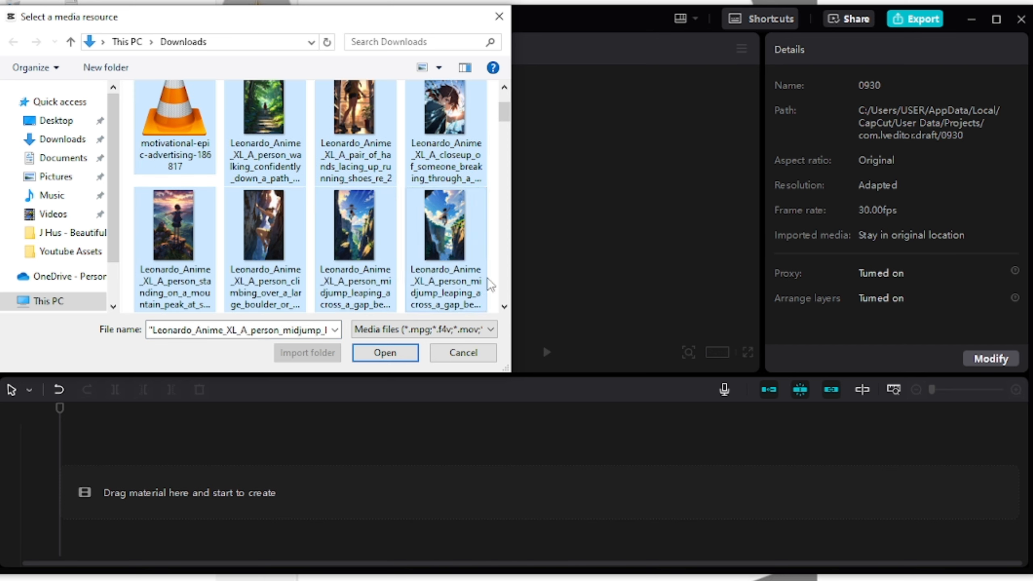
Step: Add the crossroads image and the three ElevenLabs voice-overs to the selection and import all the files
{"action": "left_click", "coordinate": [504, 308]}
{"action": "left_click", "coordinate": [201, 260], "text": "ctrl"}
{"action": "left_click", "coordinate": [289, 260], "text": "ctrl"}
{"action": "left_click", "coordinate": [377, 260], "text": "ctrl"}
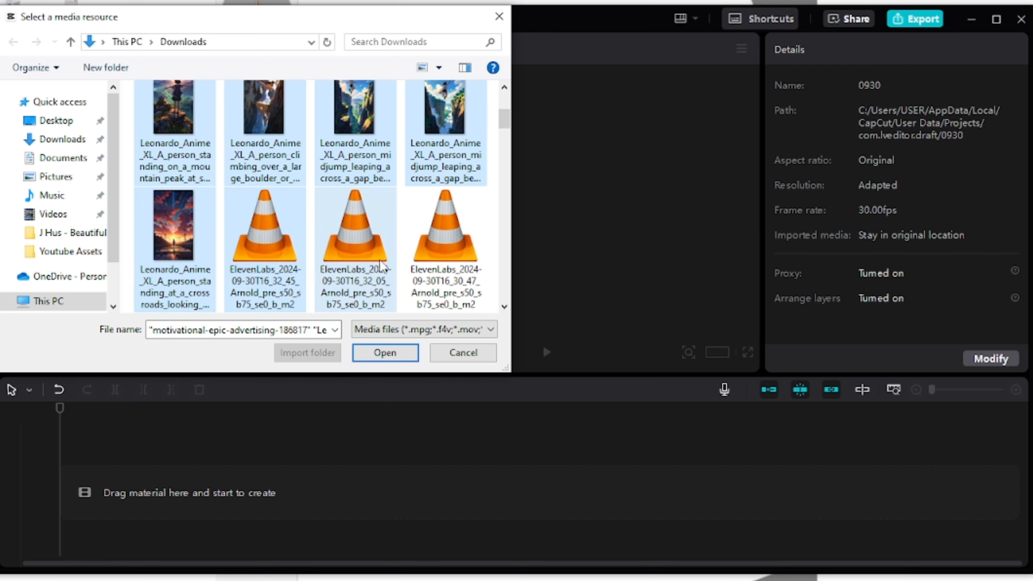
{"action": "left_click", "coordinate": [458, 275], "text": "ctrl"}
{"action": "left_click", "coordinate": [505, 306]}
{"action": "left_click", "coordinate": [382, 353]}
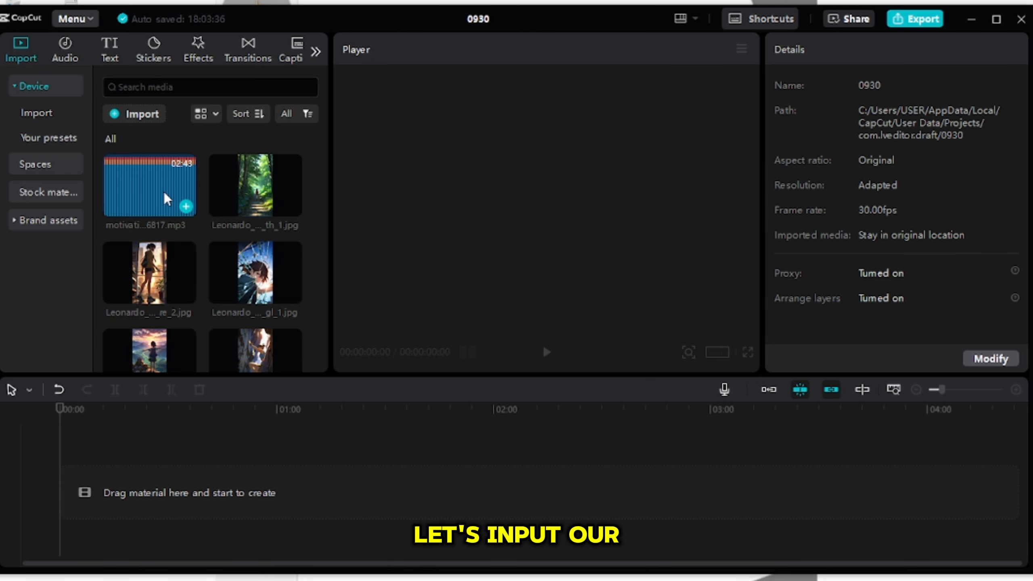
Step: Place the motivational-epic-advertising music at the timeline start, and put the crossroads and mid-jump images first on the video track
{"action": "left_click_drag", "start_coordinate": [153, 204], "coordinate": [104, 527]}
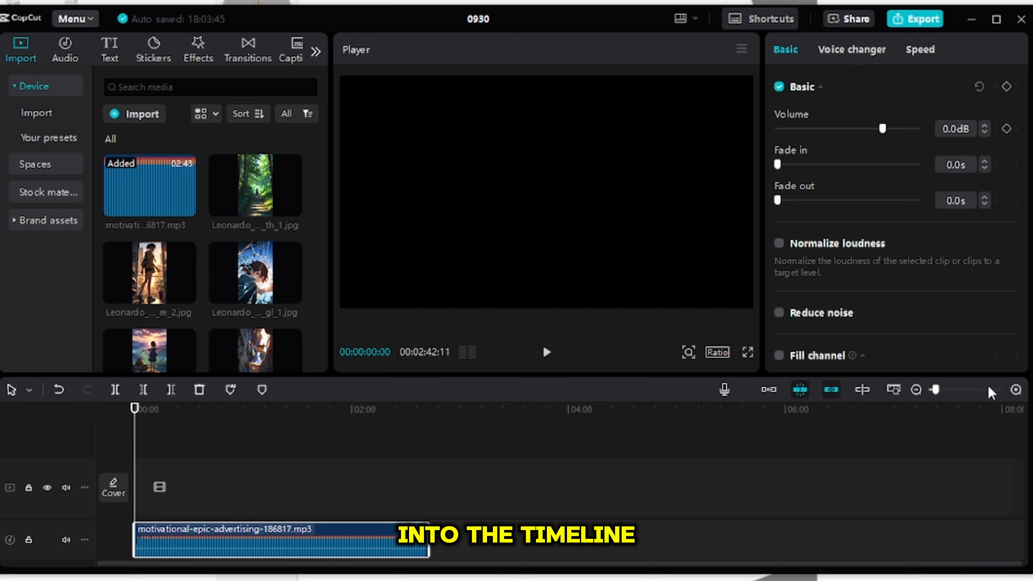
{"action": "left_click", "coordinate": [1015, 390]}
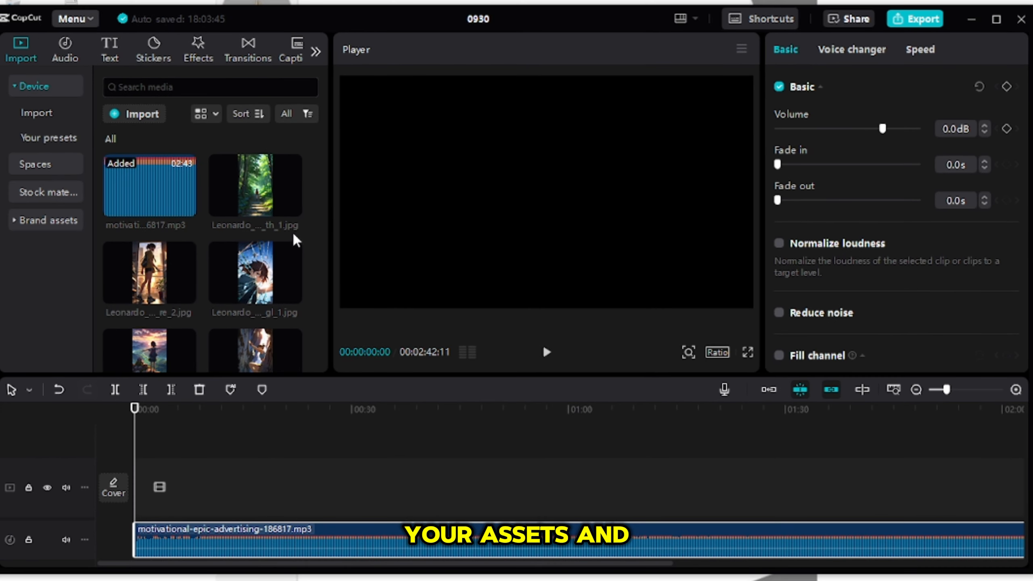
{"action": "left_click_drag", "start_coordinate": [325, 168], "coordinate": [321, 279]}
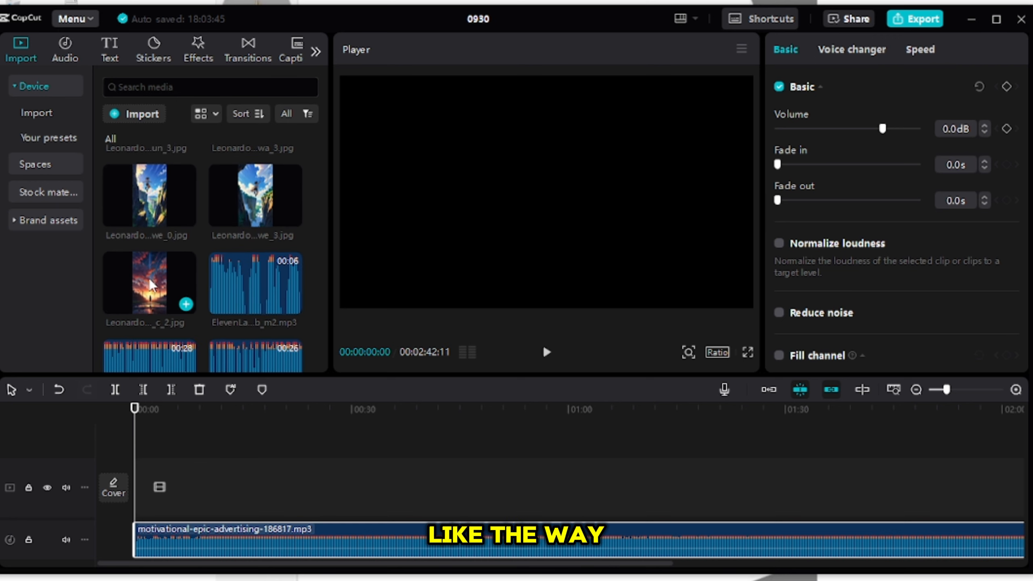
{"action": "left_click_drag", "start_coordinate": [151, 284], "coordinate": [156, 336]}
{"action": "left_click_drag", "start_coordinate": [157, 474], "coordinate": [136, 486]}
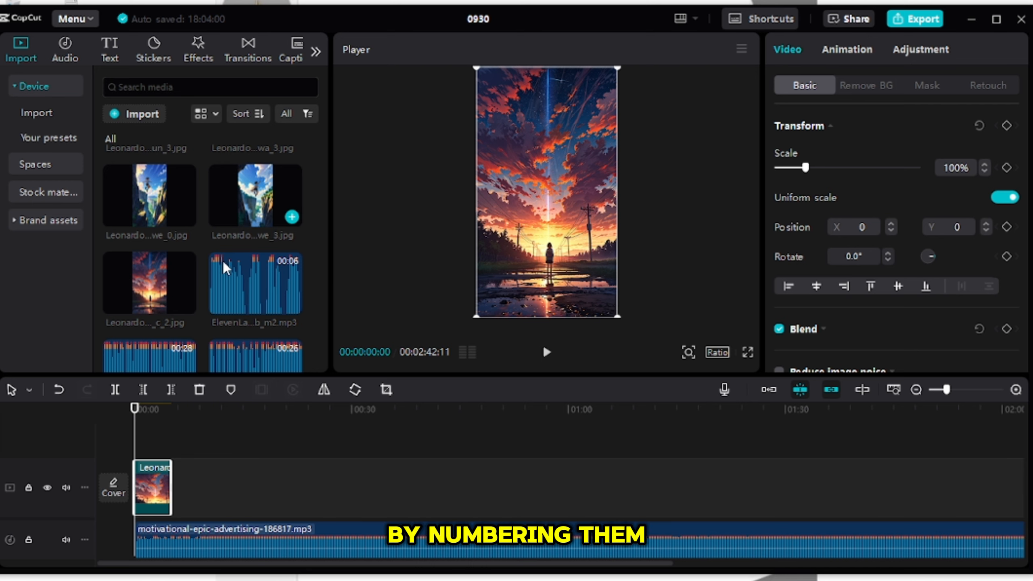
{"action": "left_click_drag", "start_coordinate": [250, 195], "coordinate": [170, 496]}
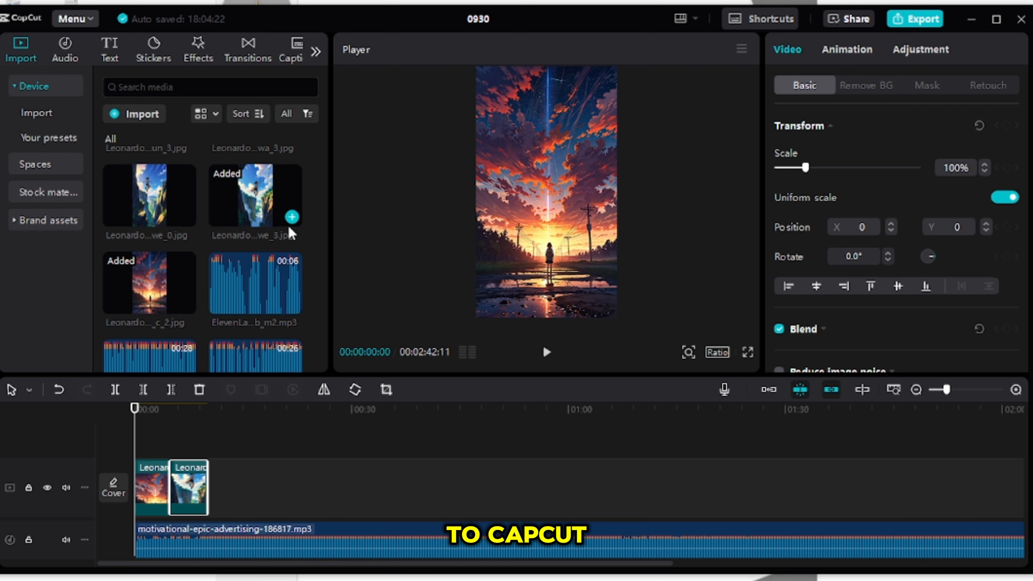
Step: Append the boulder-climbing, mountain-peak, breaking-glass, running-shoes and forest-path images to the video track in that order
{"action": "left_click_drag", "start_coordinate": [325, 286], "coordinate": [307, 240]}
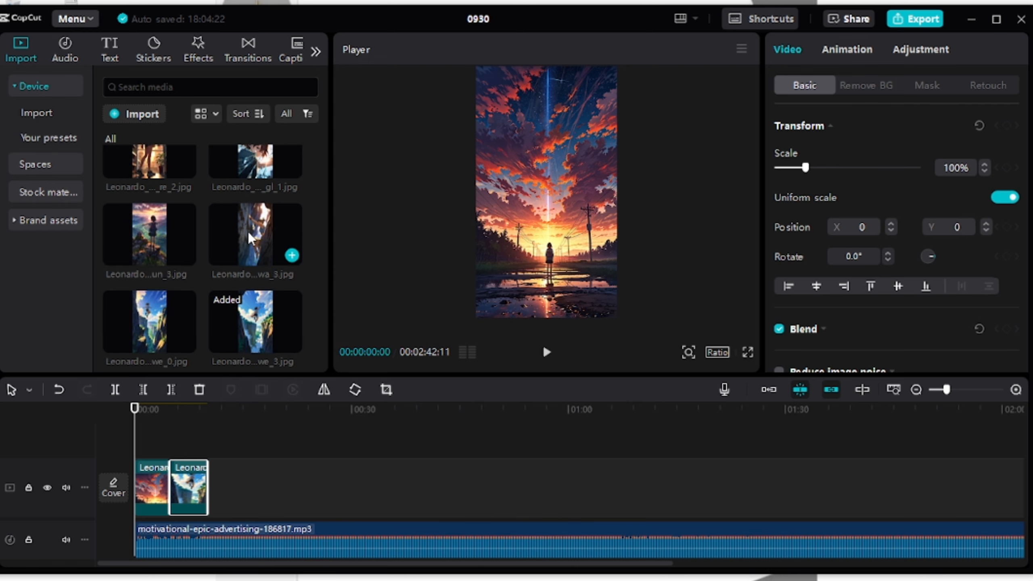
{"action": "left_click", "coordinate": [248, 431]}
{"action": "left_click_drag", "start_coordinate": [215, 496], "coordinate": [220, 494]}
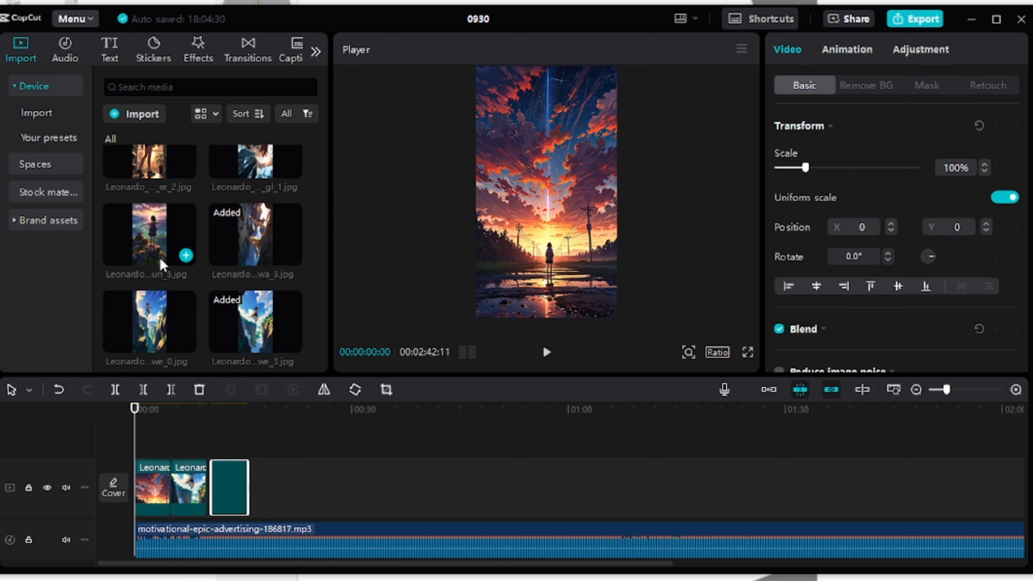
{"action": "left_click_drag", "start_coordinate": [161, 238], "coordinate": [255, 490]}
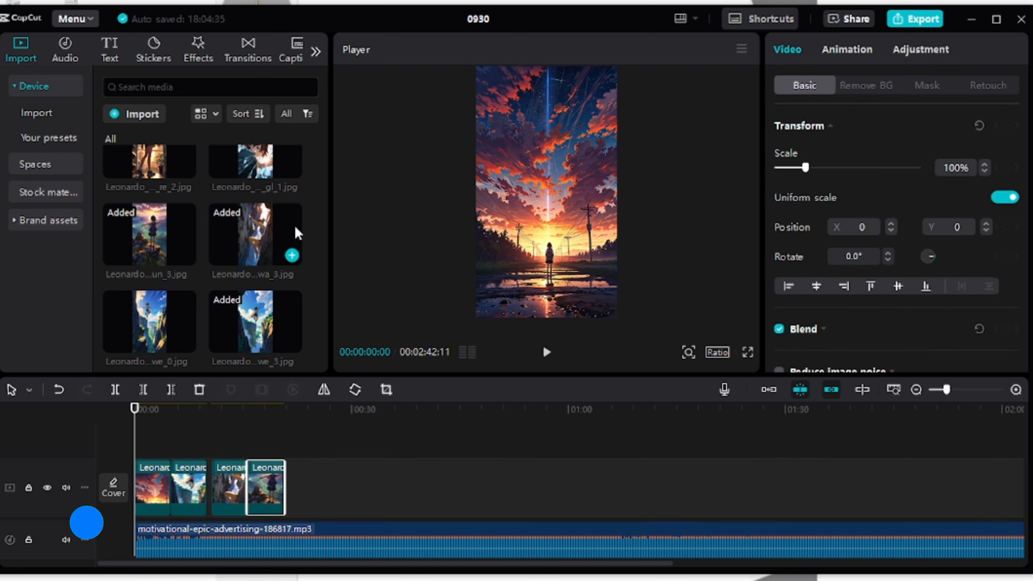
{"action": "scroll", "coordinate": [324, 203], "scroll_direction": "up", "scroll_amount": 2}
{"action": "left_click_drag", "start_coordinate": [269, 247], "coordinate": [324, 491]}
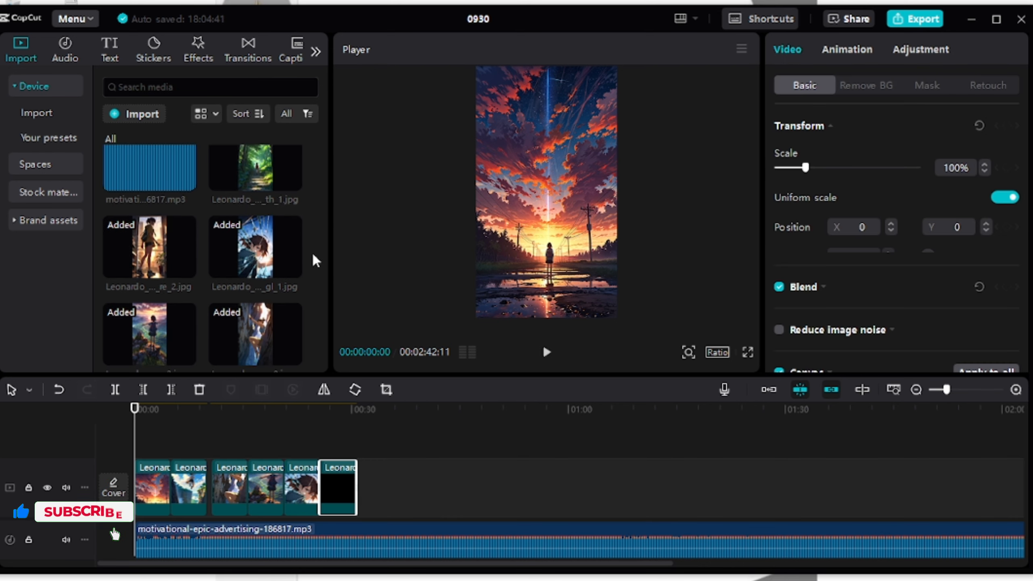
{"action": "scroll", "coordinate": [313, 244], "scroll_direction": "up", "scroll_amount": 2}
{"action": "left_click_drag", "start_coordinate": [289, 203], "coordinate": [374, 486]}
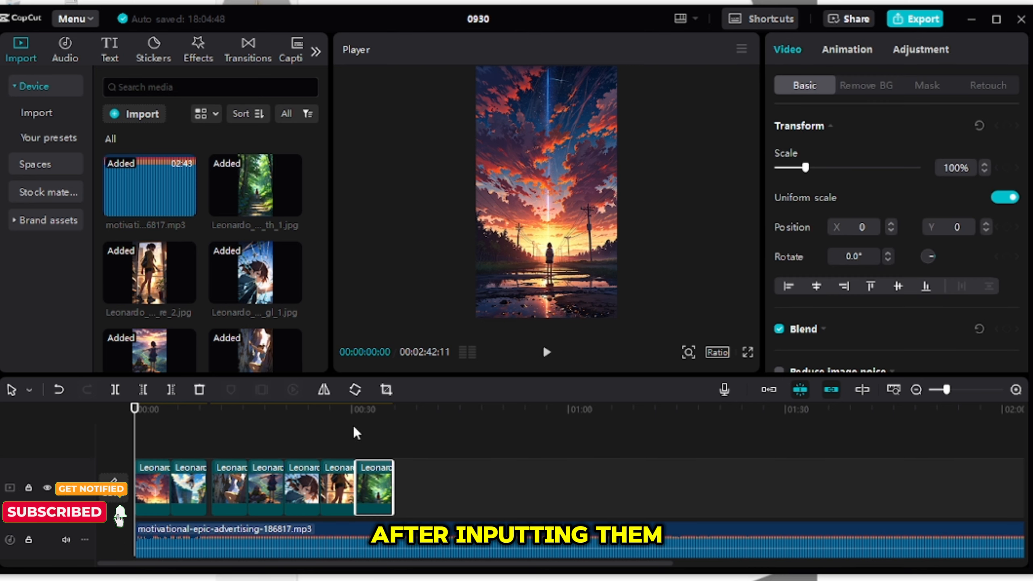
Step: Place the 26-second voice-over at the timeline start, followed by the 28-second and 6-second voice-overs
{"action": "scroll", "coordinate": [315, 176], "scroll_direction": "down", "scroll_amount": 10}
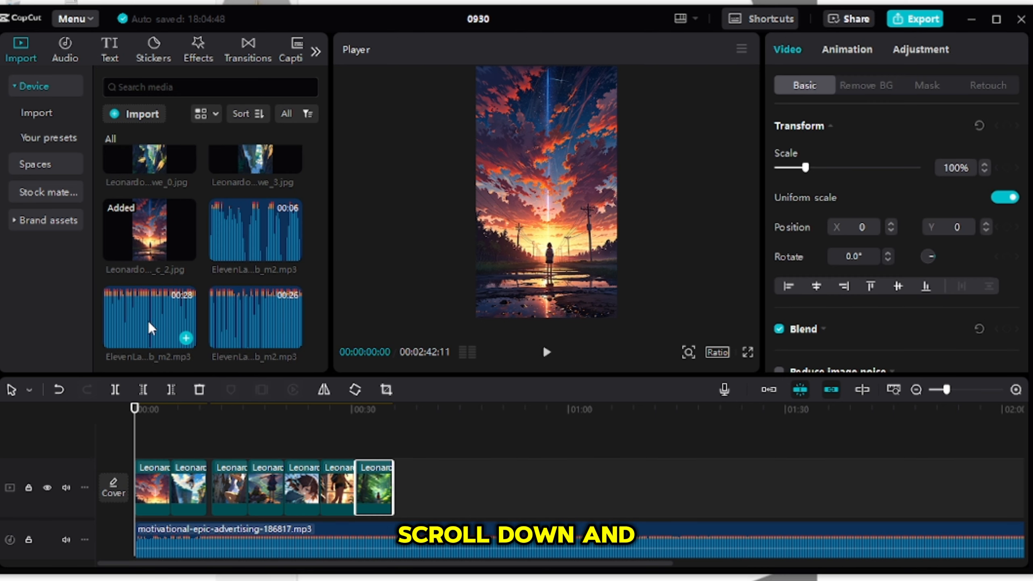
{"action": "left_click", "coordinate": [257, 324]}
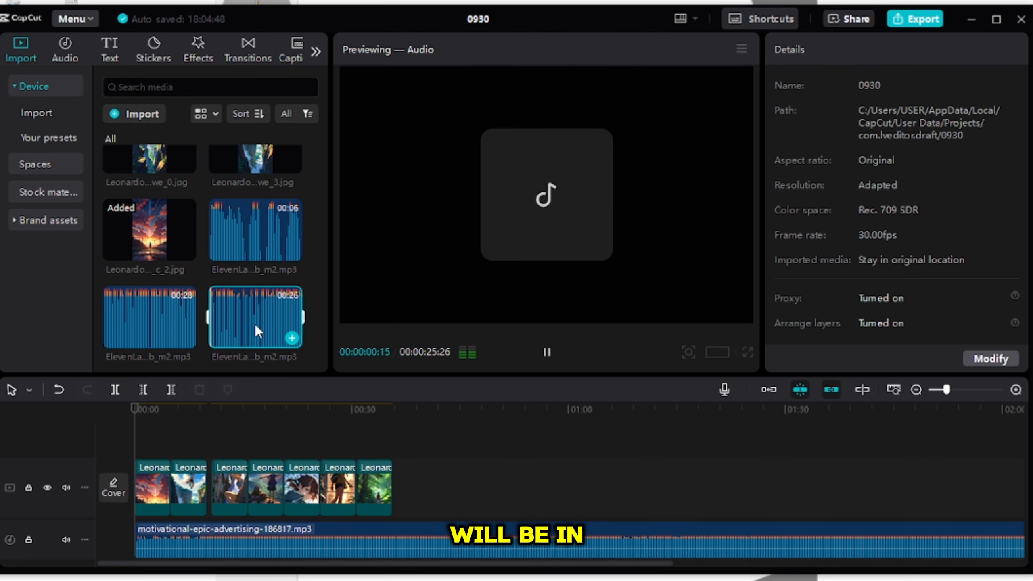
{"action": "left_click_drag", "start_coordinate": [241, 322], "coordinate": [128, 516]}
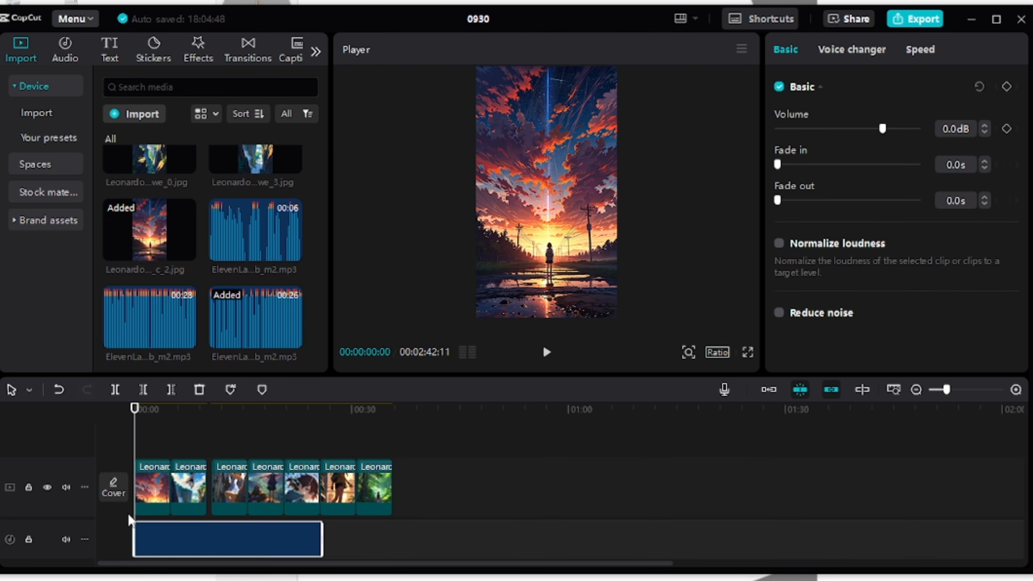
{"action": "left_click_drag", "start_coordinate": [169, 322], "coordinate": [352, 537]}
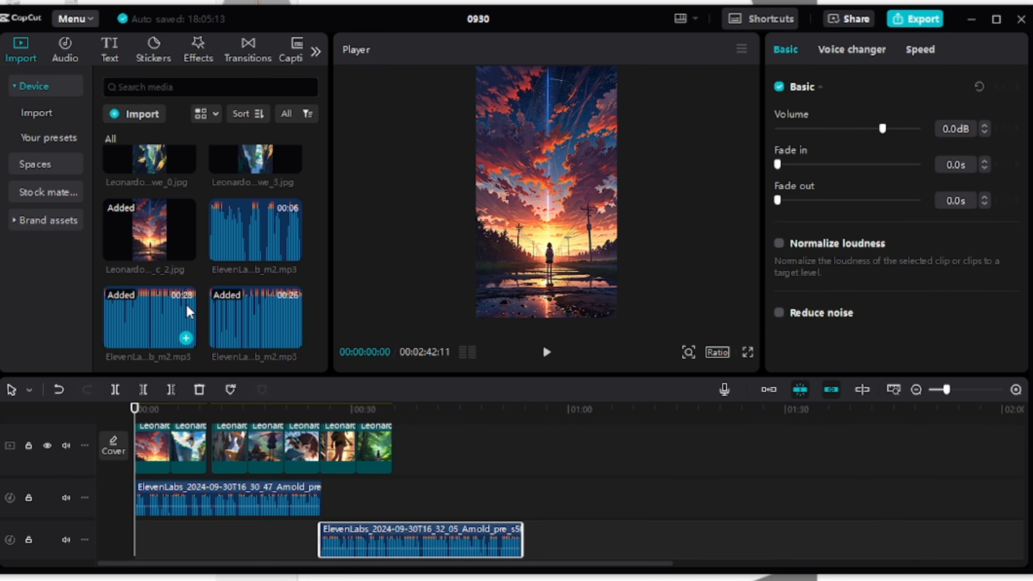
{"action": "left_click_drag", "start_coordinate": [254, 237], "coordinate": [528, 538]}
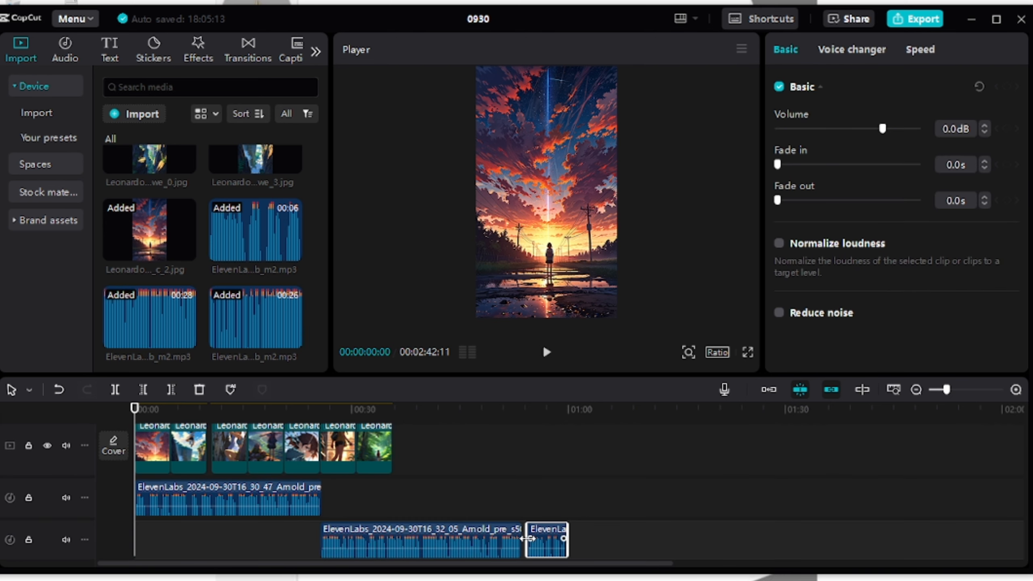
Step: Split the first voice-over at 00:00:01:09, trim the silence up to 00:00:02:00 and close the gap
{"action": "left_click", "coordinate": [1016, 390]}
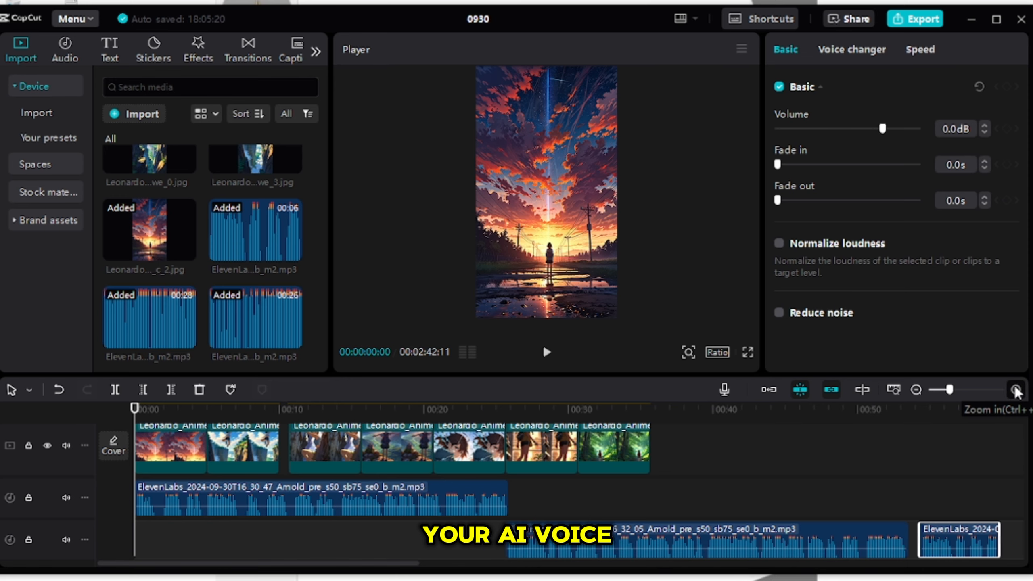
{"action": "left_click", "coordinate": [1016, 390]}
{"action": "left_click_drag", "start_coordinate": [136, 410], "coordinate": [171, 418]}
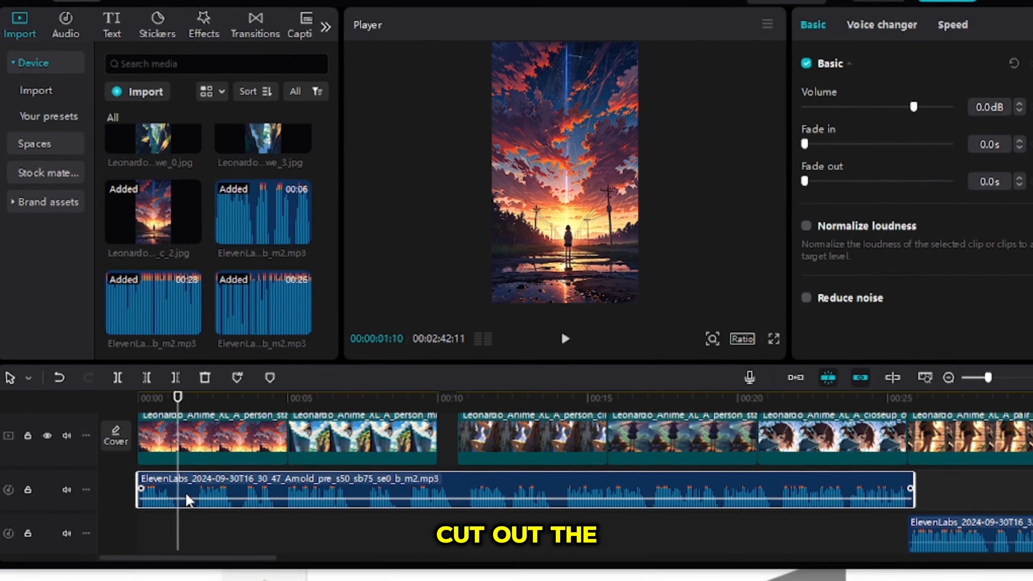
{"action": "left_click", "coordinate": [185, 508]}
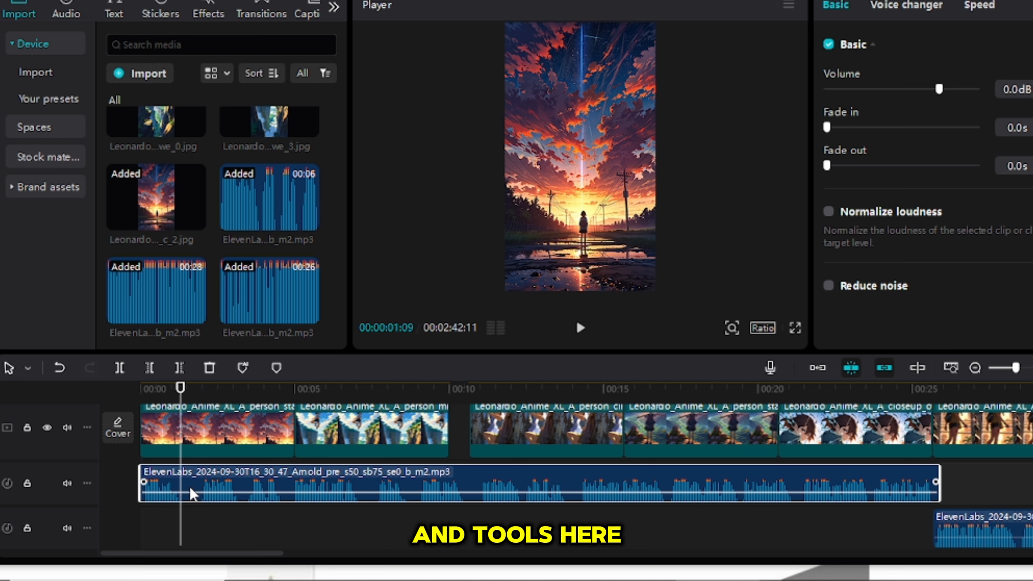
{"action": "left_click", "coordinate": [120, 369]}
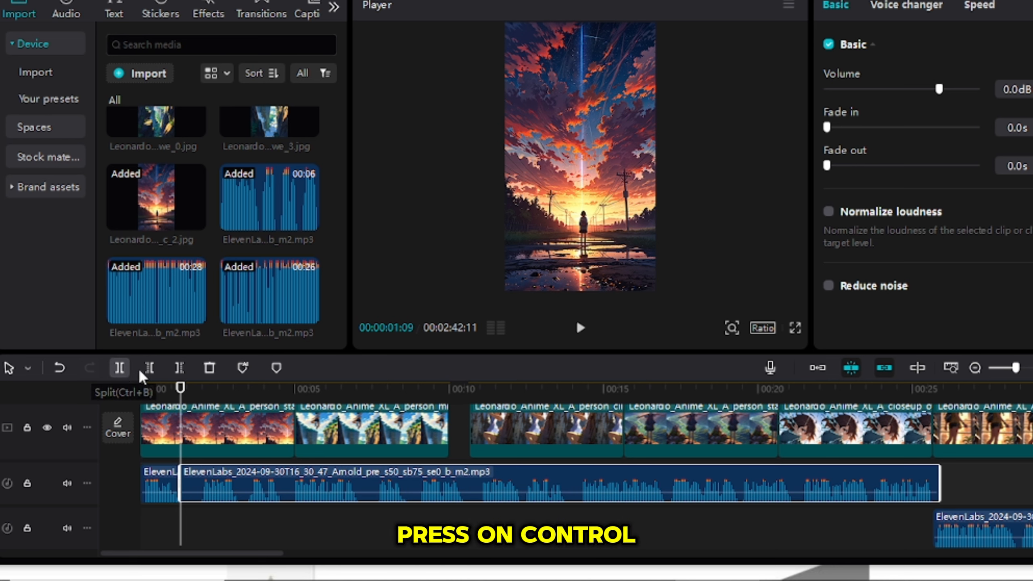
{"action": "left_click_drag", "start_coordinate": [180, 389], "coordinate": [201, 396]}
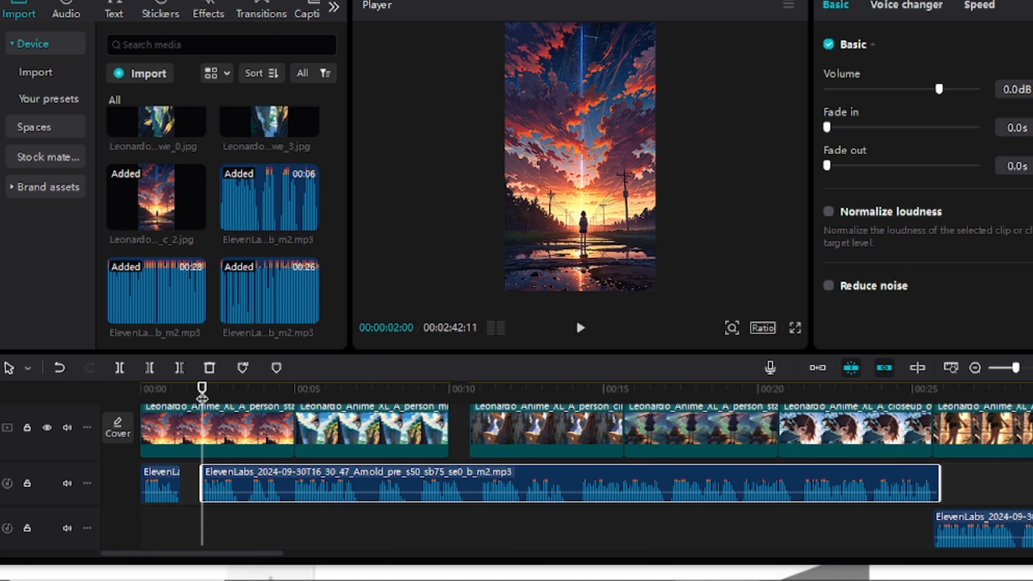
{"action": "left_click_drag", "start_coordinate": [275, 475], "coordinate": [256, 473]}
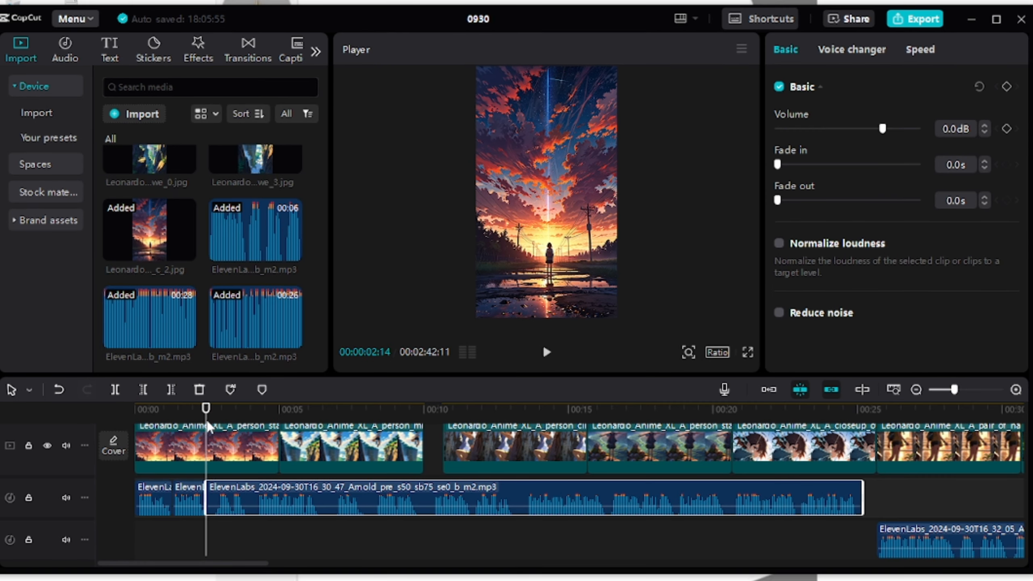
Step: Delete the silent piece at 00:00:02:14 in the first voice-over and reposition the remaining audio
{"action": "left_click", "coordinate": [211, 505]}
{"action": "key", "text": "Delete"}
{"action": "left_click", "coordinate": [239, 411]}
{"action": "mouse_move", "coordinate": [247, 500]}
{"action": "left_mouse_down"}
{"action": "mouse_move", "coordinate": [238, 501]}
{"action": "mouse_move", "coordinate": [253, 503]}
{"action": "left_mouse_up"}
Step: Split the first voice-over at the end of its next pause, just before the 5-second mark, and delete the silent piece
{"action": "key", "text": "Right"}
{"action": "key", "text": "Right"}
{"action": "key", "text": "Right"}
{"action": "key", "text": "Right"}
{"action": "key", "text": "Right"}
{"action": "key", "text": "Right"}
{"action": "key", "text": "Right"}
{"action": "key", "text": "Right"}
{"action": "key", "text": "Right"}
{"action": "key", "text": "Right"}
{"action": "key", "text": "Right"}
{"action": "key", "text": "Right"}
{"action": "key", "text": "ctrl+b"}
{"action": "left_click", "coordinate": [243, 505]}
{"action": "key", "text": "Delete"}
Step: Cut the pause starting at 00:00:05:20 out of the first voice-over and move the remaining audio back against it
{"action": "left_click", "coordinate": [302, 414]}
{"action": "left_click", "coordinate": [299, 417]}
{"action": "left_click", "coordinate": [299, 506]}
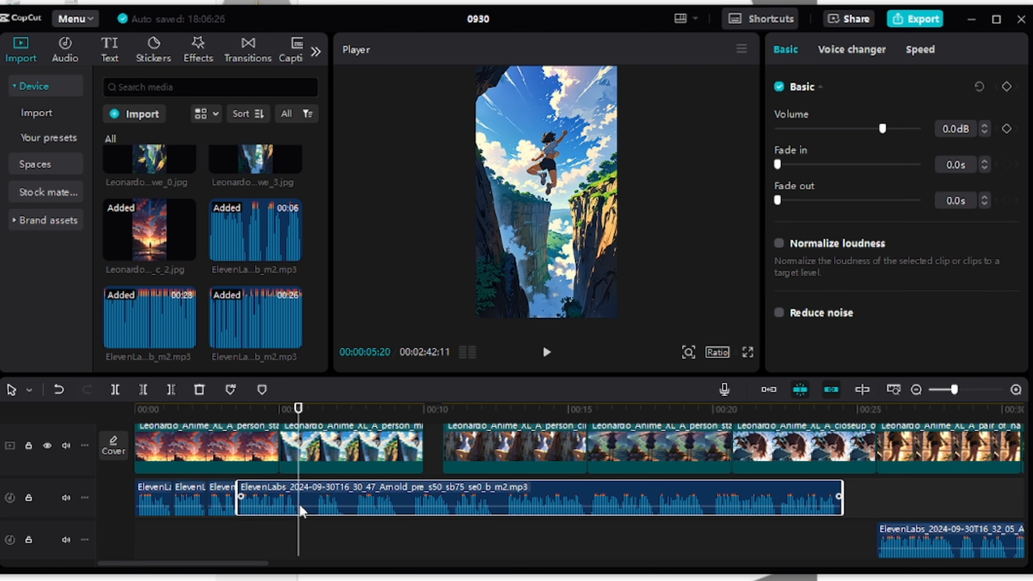
{"action": "key", "text": "ctrl+b"}
{"action": "left_click", "coordinate": [316, 413]}
{"action": "key", "text": "ctrl+b"}
{"action": "left_click", "coordinate": [307, 505]}
{"action": "key", "text": "Delete"}
{"action": "left_click_drag", "start_coordinate": [342, 504], "coordinate": [323, 504]}
Step: Split the first voice-over around 00:06 and at 00:00:07:29, delete the silence after the latter and close the gap
{"action": "left_click", "coordinate": [324, 413]}
{"action": "key", "text": "ctrl+b"}
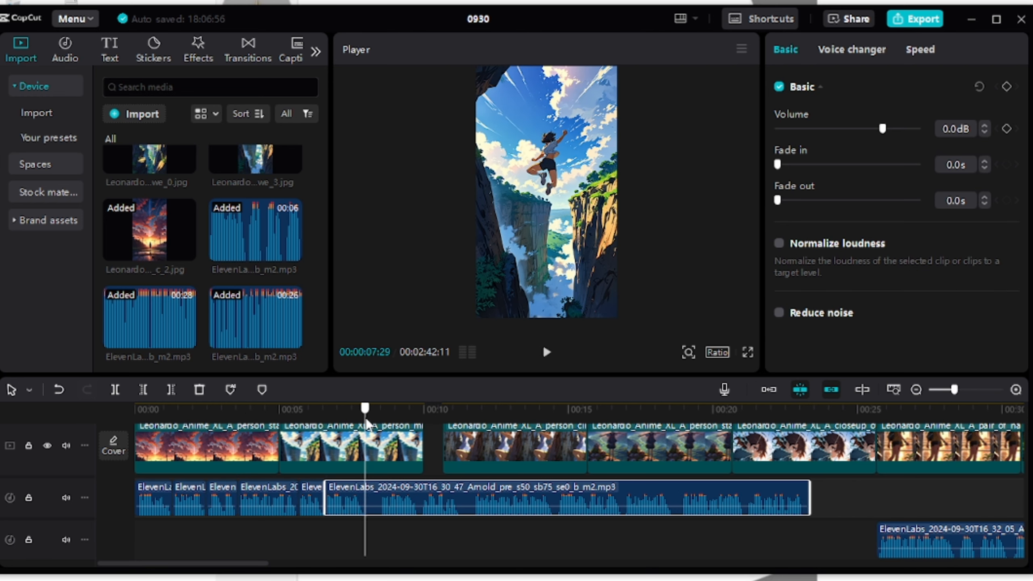
{"action": "key", "text": "ctrl+b"}
{"action": "left_click", "coordinate": [373, 505]}
{"action": "key", "text": "Delete"}
{"action": "left_click_drag", "start_coordinate": [400, 504], "coordinate": [385, 504]}
Step: Trim the start of the remaining first voice-over clip up to 00:00:09:11
{"action": "left_click", "coordinate": [443, 415]}
{"action": "left_click", "coordinate": [402, 414]}
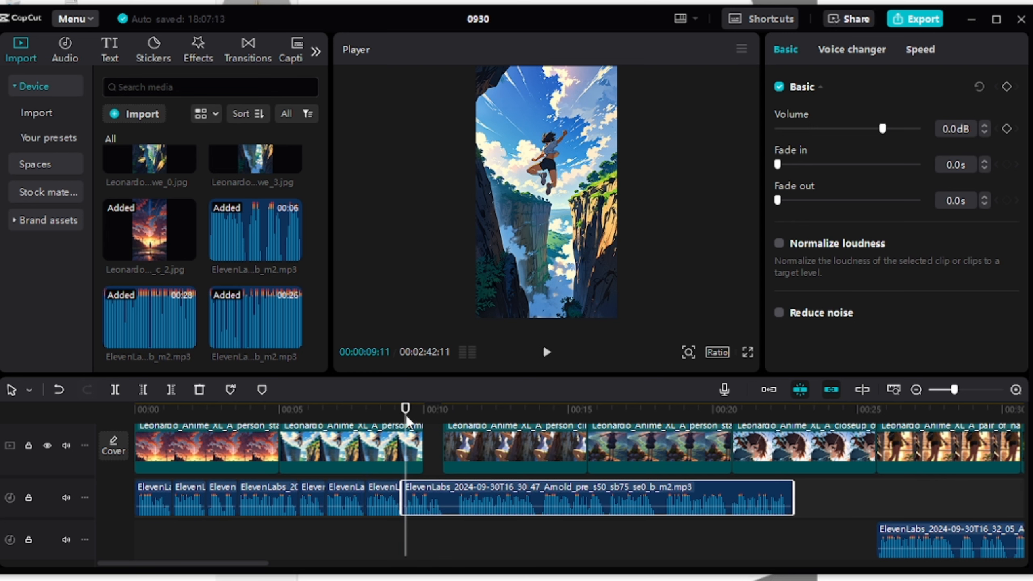
{"action": "key", "text": "q"}
Step: Split the first voice-over shortly after the 10-second mark and trim the pause from the start of the remaining clip
{"action": "left_click", "coordinate": [443, 415]}
{"action": "left_click_drag", "start_coordinate": [468, 503], "coordinate": [566, 493]}
{"action": "left_click", "coordinate": [440, 415]}
{"action": "key", "text": "ctrl+b"}
{"action": "key", "text": "Right"}
{"action": "key", "text": "Right"}
{"action": "key", "text": "Right"}
{"action": "key", "text": "Right"}
{"action": "key", "text": "Right"}
{"action": "key", "text": "Right"}
{"action": "key", "text": "Right"}
{"action": "key", "text": "Right"}
{"action": "key", "text": "Right"}
{"action": "key", "text": "Right"}
{"action": "key", "text": "Right"}
{"action": "key", "text": "Right"}
{"action": "key", "text": "Right"}
{"action": "key", "text": "Right"}
{"action": "key", "text": "Right"}
{"action": "key", "text": "q"}
Step: Split the first voice-over at its pauses between about 00:13 and 00:17 and trim away the silent parts
{"action": "left_click", "coordinate": [520, 413]}
{"action": "key", "text": "ctrl+b"}
{"action": "left_click", "coordinate": [526, 413]}
{"action": "key", "text": "q"}
{"action": "key", "text": "ctrl+b"}
{"action": "key", "text": "Right"}
{"action": "key", "text": "Right"}
{"action": "key", "text": "Right"}
{"action": "key", "text": "Right"}
{"action": "key", "text": "Right"}
{"action": "key", "text": "Right"}
{"action": "key", "text": "q"}
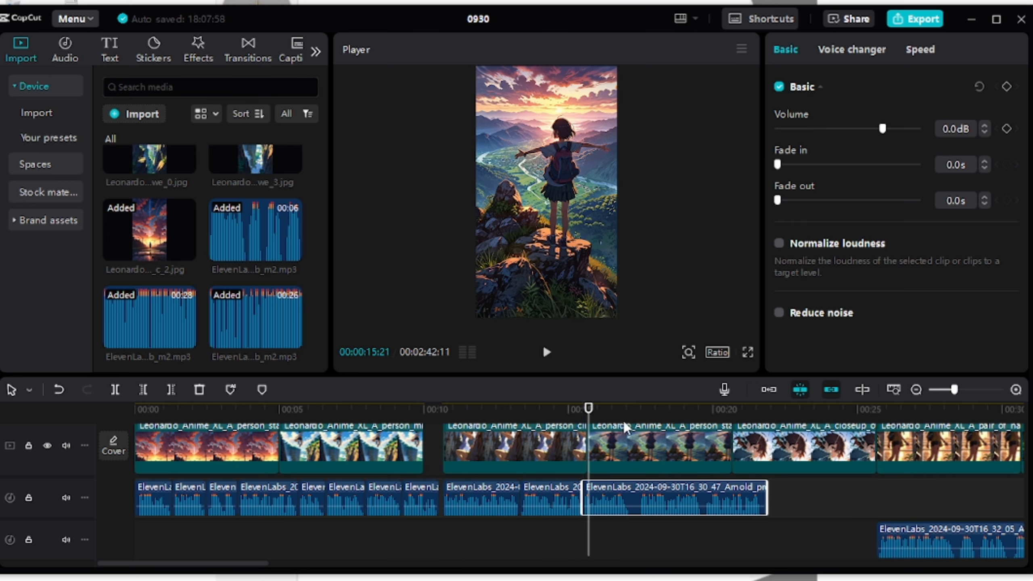
{"action": "left_click_drag", "start_coordinate": [629, 411], "coordinate": [639, 410]}
{"action": "key", "text": "q"}
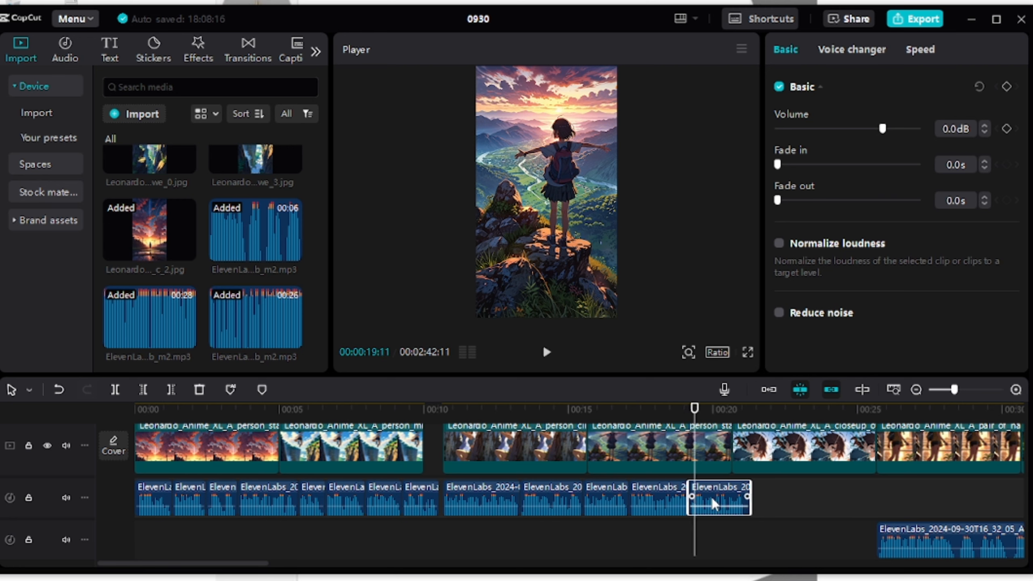
Step: Trim the silent tail off the first voice-over and move the second voice-over directly behind it
{"action": "left_click", "coordinate": [742, 411]}
{"action": "key", "text": "w"}
{"action": "left_click_drag", "start_coordinate": [898, 541], "coordinate": [763, 501]}
Step: Split the second voice-over at 00:00:23:21, trim away the pause there and split again at the next pause
{"action": "left_click", "coordinate": [1016, 390]}
{"action": "left_click_drag", "start_coordinate": [235, 563], "coordinate": [288, 565]}
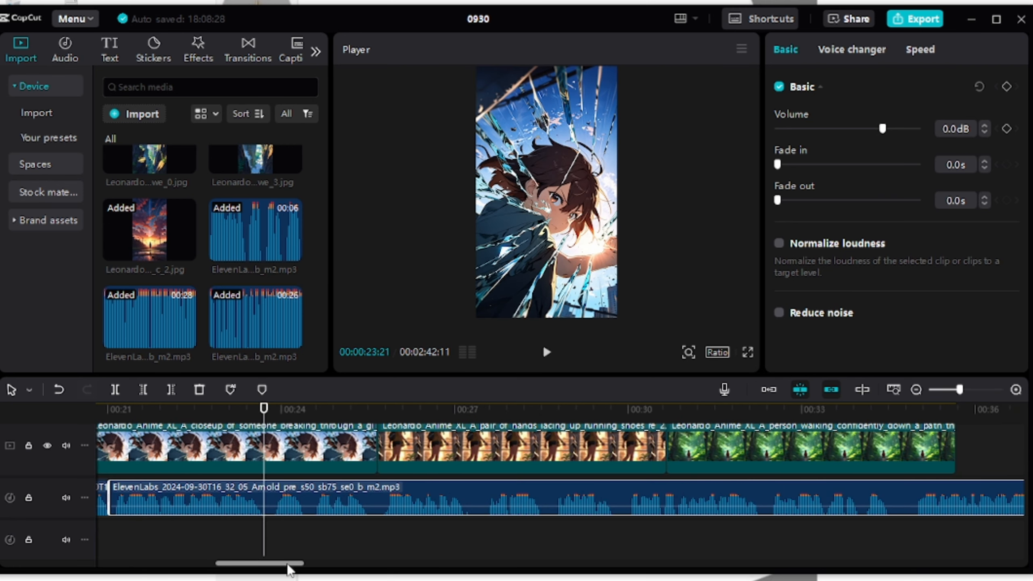
{"action": "key", "text": "ctrl+b"}
{"action": "left_click", "coordinate": [274, 410]}
{"action": "key", "text": "q"}
{"action": "left_click", "coordinate": [293, 410]}
{"action": "left_click_drag", "start_coordinate": [385, 506], "coordinate": [405, 494]}
{"action": "key", "text": "ctrl+b"}
Step: Split the second voice-over around 00:25, trim away the pause there and split it again at the pause around 00:26
{"action": "left_click", "coordinate": [345, 411]}
{"action": "key", "text": "ctrl+b"}
{"action": "left_click", "coordinate": [360, 411]}
{"action": "key", "text": "q"}
{"action": "left_click", "coordinate": [426, 411]}
{"action": "key", "text": "ctrl+b"}
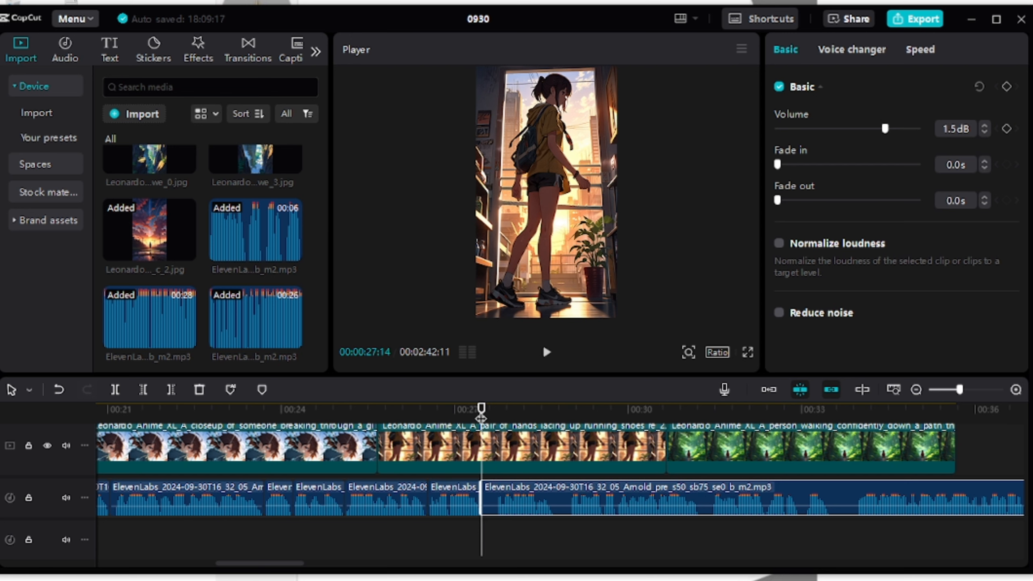
Step: Cut the pauses at 00:00:27:14 and 00:00:28:13 out of the second voice-over and close the gaps
{"action": "left_click", "coordinate": [497, 411]}
{"action": "key", "text": "q"}
{"action": "left_click_drag", "start_coordinate": [559, 493], "coordinate": [544, 493]}
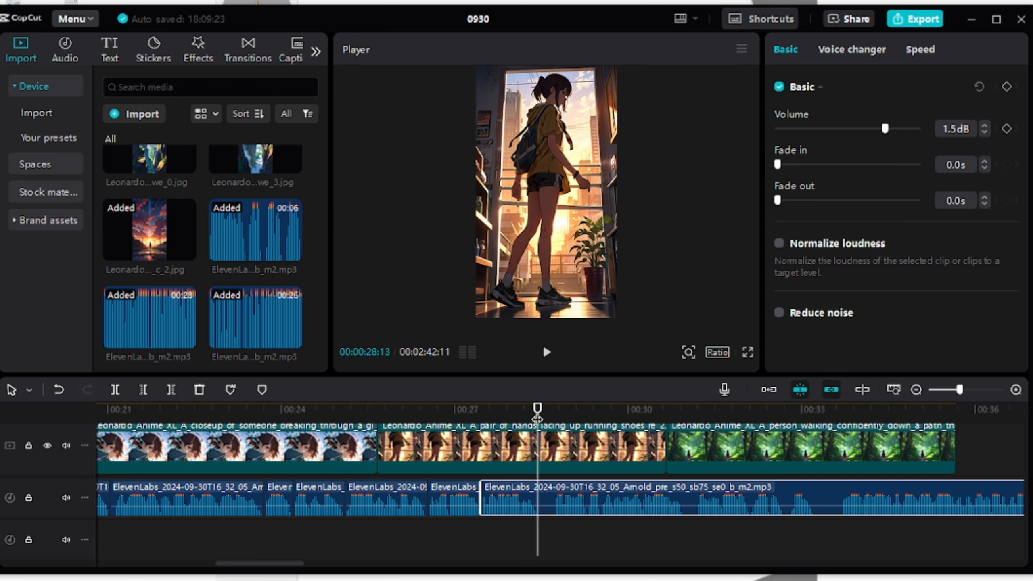
{"action": "key", "text": "ctrl+b"}
{"action": "left_click", "coordinate": [555, 414]}
{"action": "key", "text": "q"}
{"action": "left_click_drag", "start_coordinate": [632, 503], "coordinate": [614, 503]}
Step: Split the second voice-over where the forest-path image begins and trim the pause off the remaining clip's start
{"action": "left_click", "coordinate": [667, 414]}
{"action": "key", "text": "ctrl+b"}
{"action": "left_click", "coordinate": [679, 415]}
{"action": "key", "text": "q"}
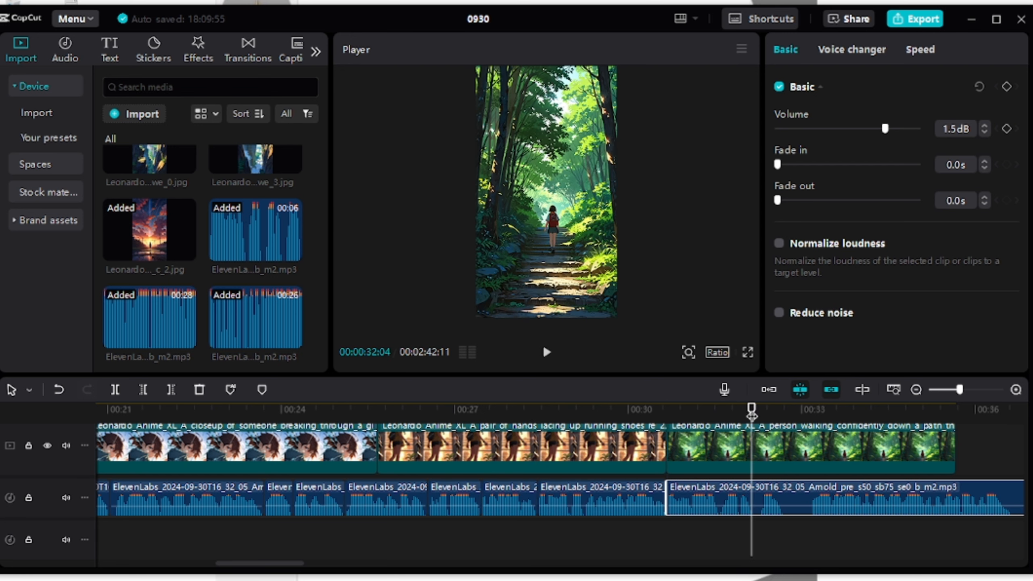
Step: Split the second voice-over at 00:00:32:04, trim away the pause, close the gap and split it again at the next pause
{"action": "key", "text": "ctrl+b"}
{"action": "left_click", "coordinate": [759, 415]}
{"action": "key", "text": "q"}
{"action": "left_click_drag", "start_coordinate": [795, 498], "coordinate": [789, 498]}
{"action": "left_click", "coordinate": [790, 415]}
{"action": "left_click", "coordinate": [778, 415]}
{"action": "key", "text": "ctrl+b"}
{"action": "left_click", "coordinate": [805, 416]}
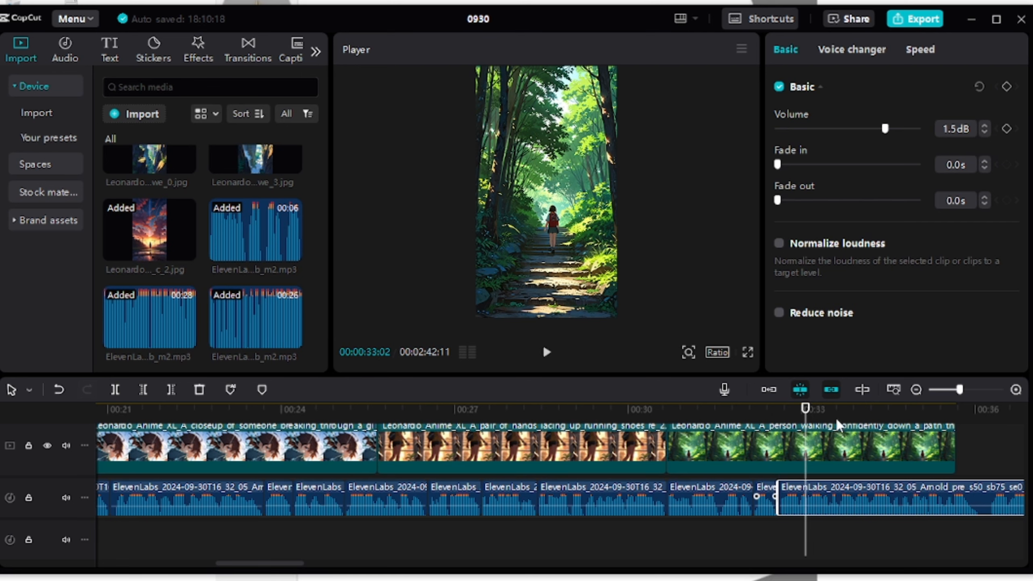
Step: Cut the pauses between about 00:36 and 00:42 out of the second voice-over and close the gaps
{"action": "left_click", "coordinate": [978, 412]}
{"action": "scroll", "coordinate": [979, 451], "scroll_direction": "right", "scroll_amount": 8}
{"action": "key", "text": "ctrl+b"}
{"action": "left_click", "coordinate": [593, 415]}
{"action": "key", "text": "q"}
{"action": "left_click_drag", "start_coordinate": [610, 499], "coordinate": [595, 498]}
{"action": "left_click", "coordinate": [916, 390]}
{"action": "left_click_drag", "start_coordinate": [657, 414], "coordinate": [737, 425]}
{"action": "key", "text": "q"}
{"action": "left_click_drag", "start_coordinate": [758, 499], "coordinate": [748, 498]}
{"action": "left_click", "coordinate": [768, 418]}
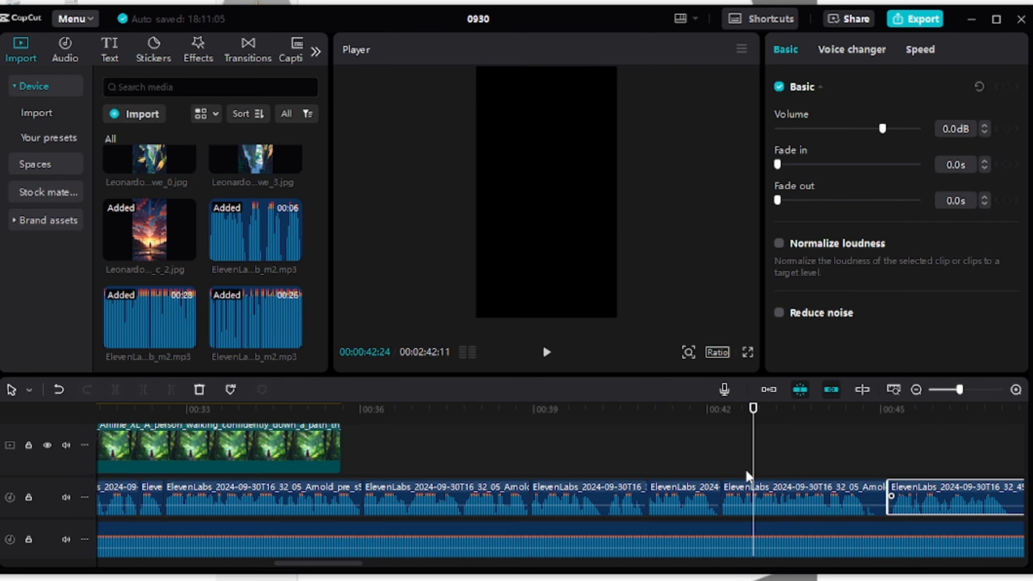
Step: Trim the silence off the second voice-over's end at 00:00:44:22, then cut the third voice-over's pauses and close the gaps
{"action": "left_click_drag", "start_coordinate": [140, 419], "coordinate": [258, 423]}
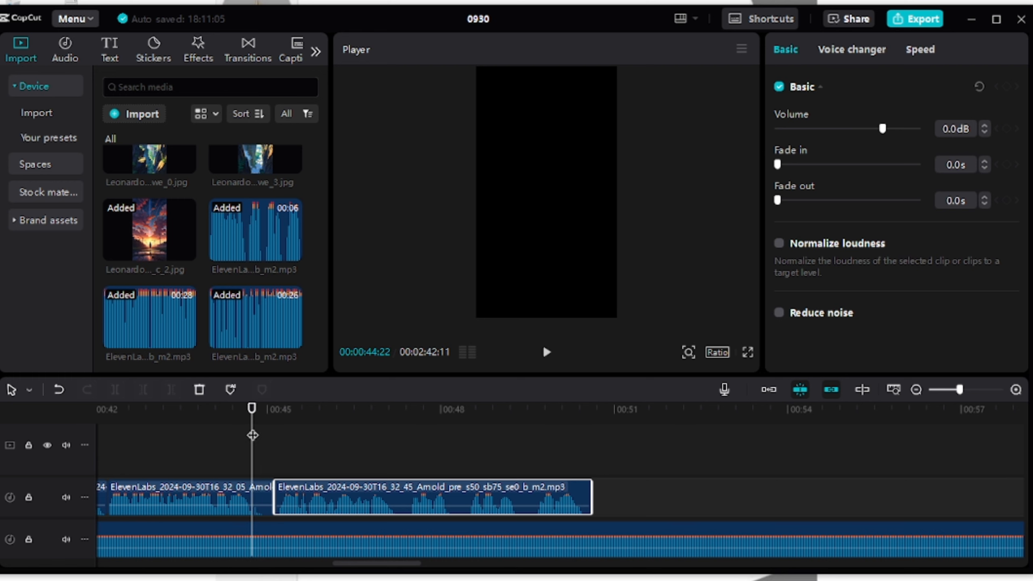
{"action": "left_click", "coordinate": [240, 500]}
{"action": "key", "text": "w"}
{"action": "left_click_drag", "start_coordinate": [315, 503], "coordinate": [292, 503]}
{"action": "key", "text": "q"}
{"action": "left_click_drag", "start_coordinate": [386, 413], "coordinate": [455, 410]}
{"action": "left_click_drag", "start_coordinate": [503, 501], "coordinate": [481, 501]}
Step: Select all voice-over clips from about 00:10 onward and shift them slightly earlier to meet the first voice-over
{"action": "left_click_drag", "start_coordinate": [476, 413], "coordinate": [134, 411]}
{"action": "left_click", "coordinate": [916, 390]}
{"action": "left_click", "coordinate": [917, 389]}
{"action": "left_click_drag", "start_coordinate": [863, 503], "coordinate": [321, 507]}
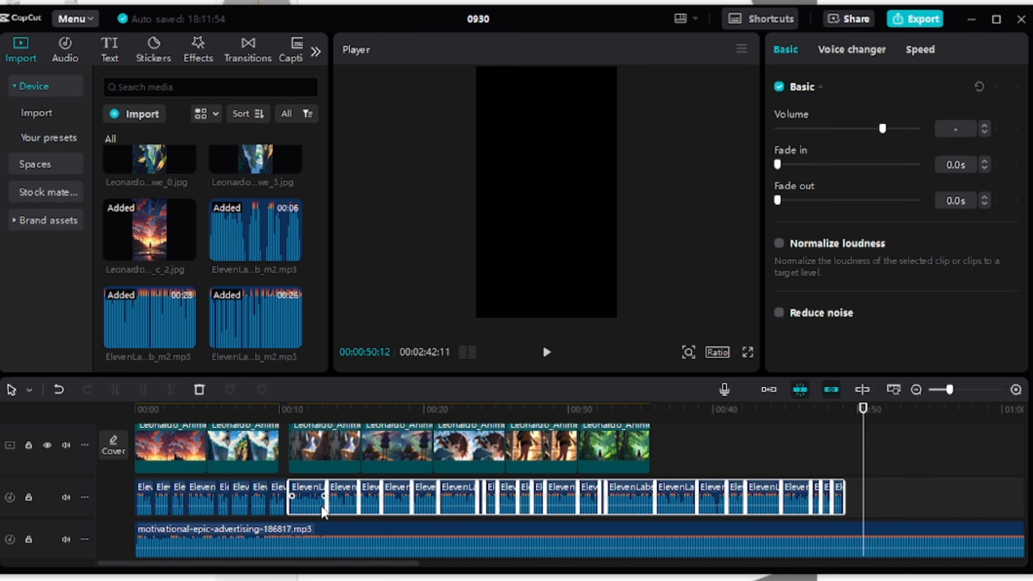
{"action": "scroll", "coordinate": [916, 427], "scroll_direction": "up", "scroll_amount": 4}
{"action": "scroll", "coordinate": [281, 517], "scroll_direction": "left", "scroll_amount": 10}
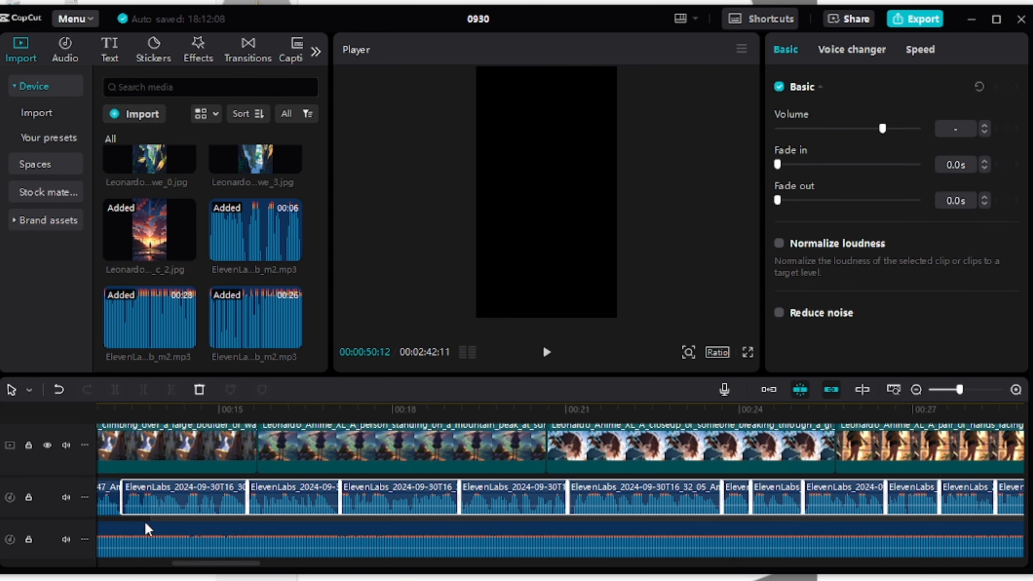
{"action": "scroll", "coordinate": [146, 524], "scroll_direction": "left", "scroll_amount": 4}
{"action": "left_click_drag", "start_coordinate": [658, 497], "coordinate": [648, 497]}
{"action": "left_click", "coordinate": [916, 390]}
{"action": "left_click", "coordinate": [916, 390]}
Step: Move the rock-climbing image directly after the leaping image and the mountain-peak image directly after the rock-climbing image
{"action": "left_click", "coordinate": [164, 415]}
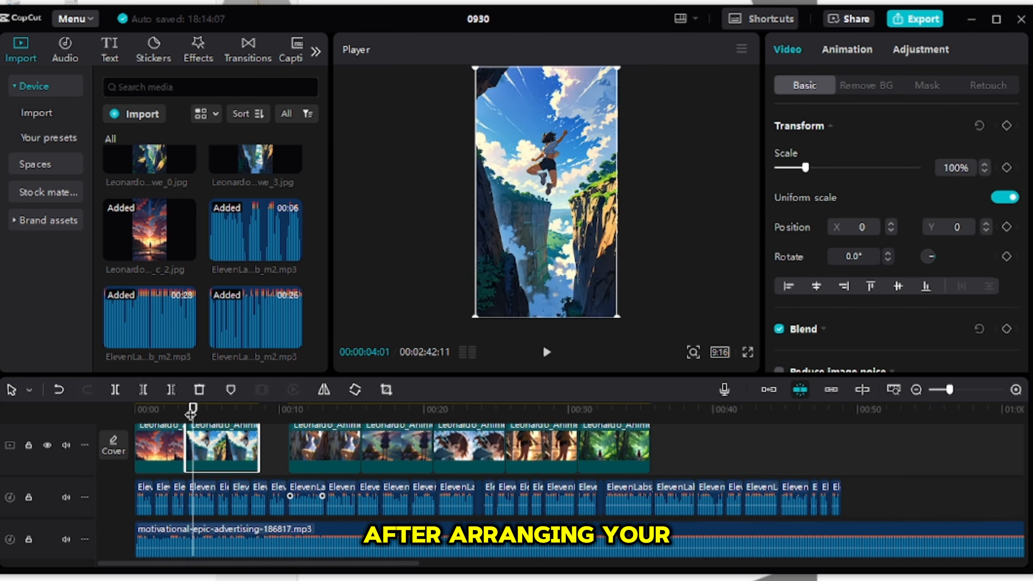
{"action": "key", "text": "Home"}
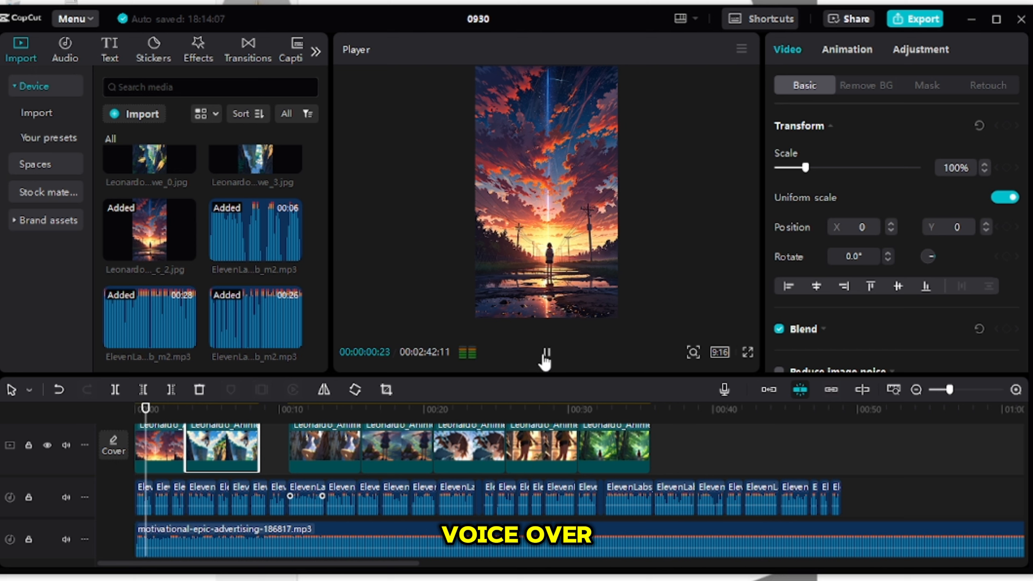
{"action": "left_click", "coordinate": [240, 412]}
{"action": "left_click_drag", "start_coordinate": [311, 447], "coordinate": [280, 446]}
{"action": "left_click", "coordinate": [182, 432]}
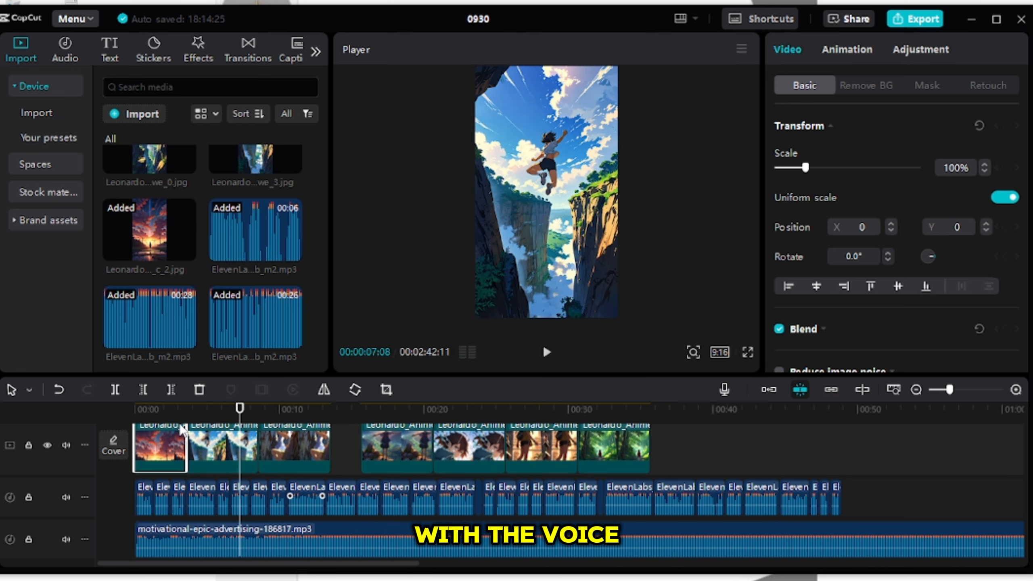
{"action": "left_click_drag", "start_coordinate": [181, 412], "coordinate": [277, 430]}
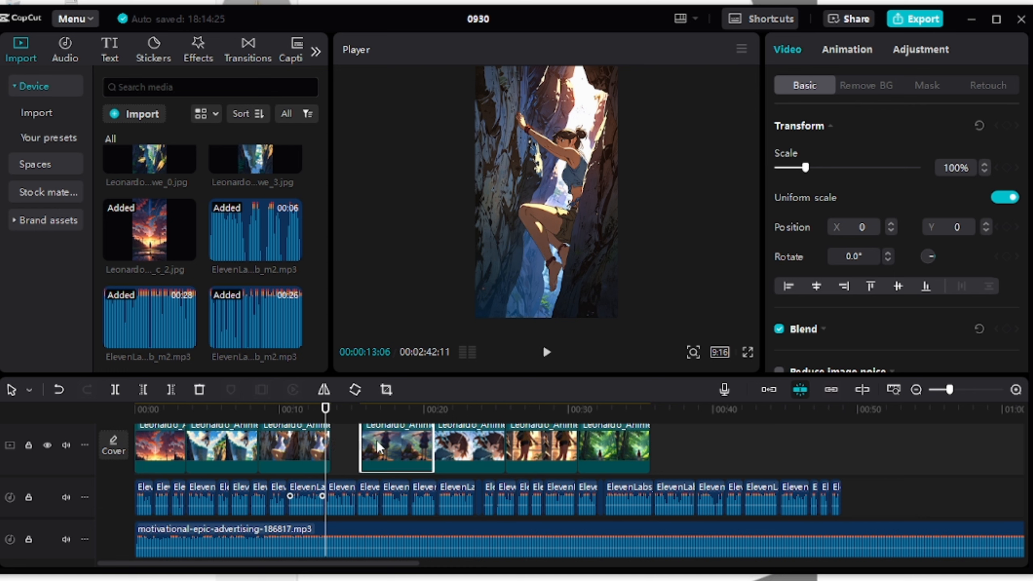
{"action": "left_click_drag", "start_coordinate": [389, 452], "coordinate": [359, 453]}
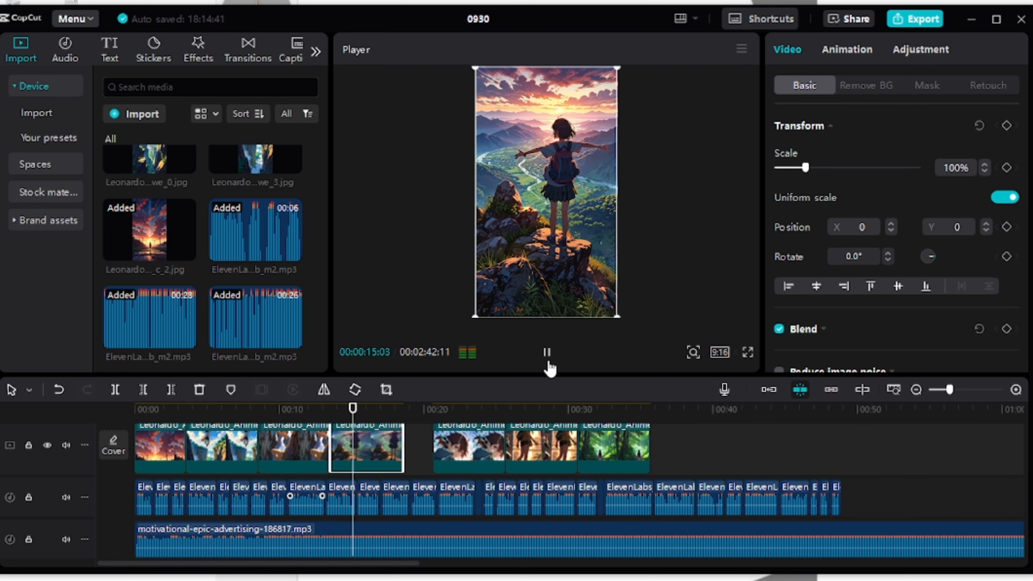
Step: Move the breaking-glass image to about 00:37 and place the running-shoes image directly after the mountain-peak image
{"action": "left_click_drag", "start_coordinate": [463, 412], "coordinate": [565, 447]}
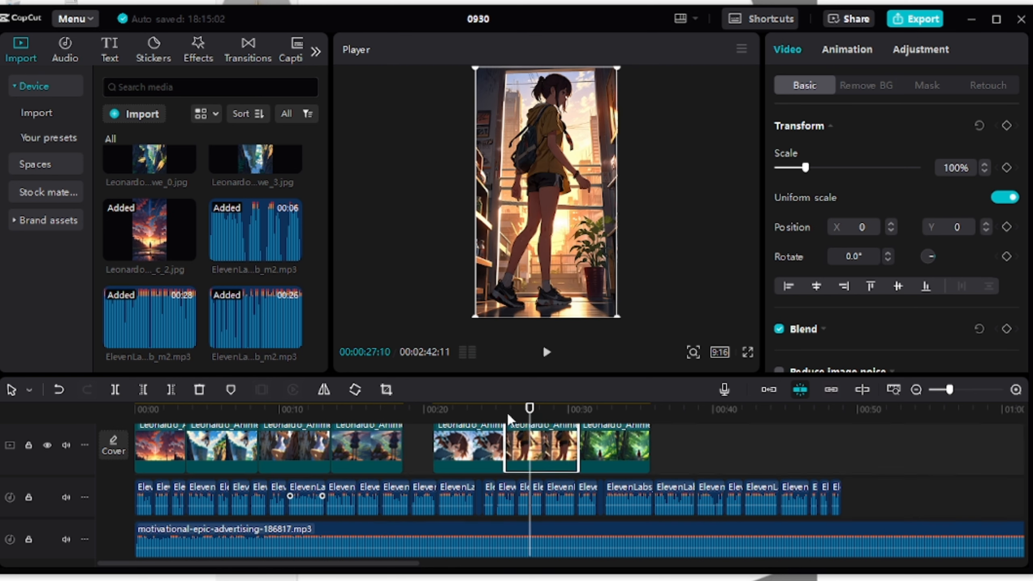
{"action": "left_click_drag", "start_coordinate": [470, 415], "coordinate": [386, 416]}
{"action": "left_click_drag", "start_coordinate": [472, 445], "coordinate": [710, 446]}
{"action": "left_click_drag", "start_coordinate": [550, 446], "coordinate": [448, 443]}
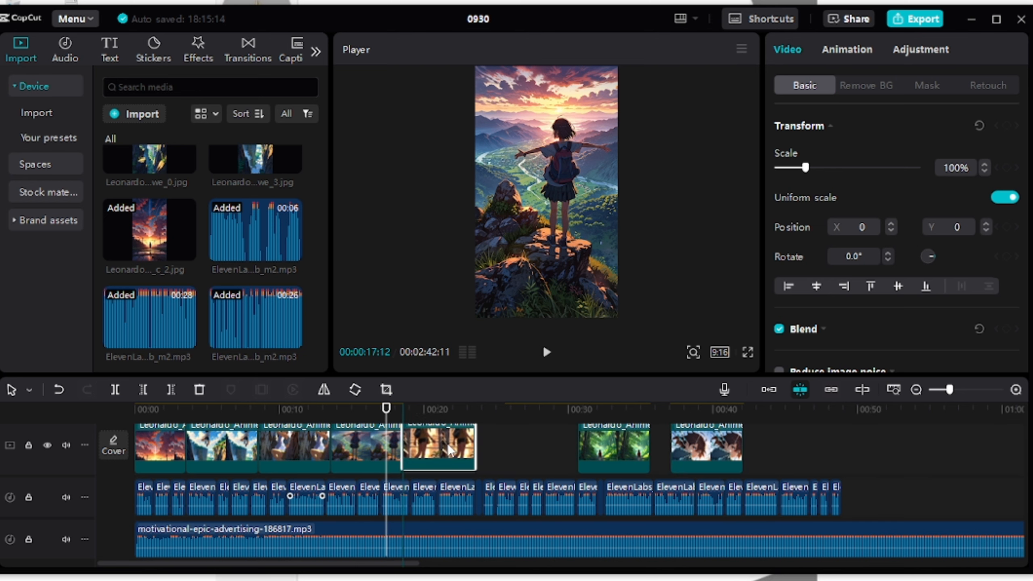
Step: Play the arrangement against the voice-over and move the running-shoes image to start at about 00:20
{"action": "left_click_drag", "start_coordinate": [330, 421], "coordinate": [125, 443]}
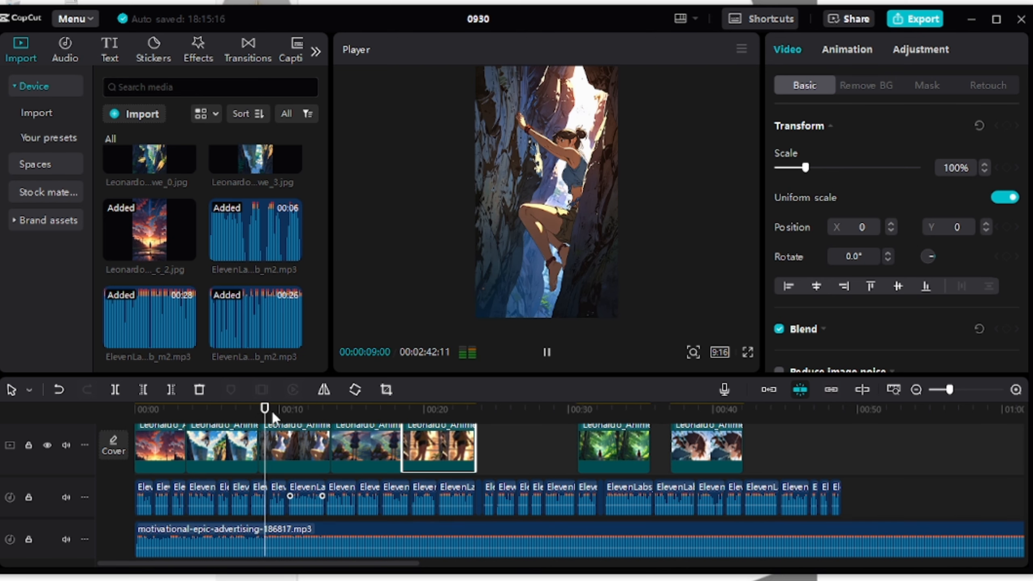
{"action": "left_click", "coordinate": [258, 410]}
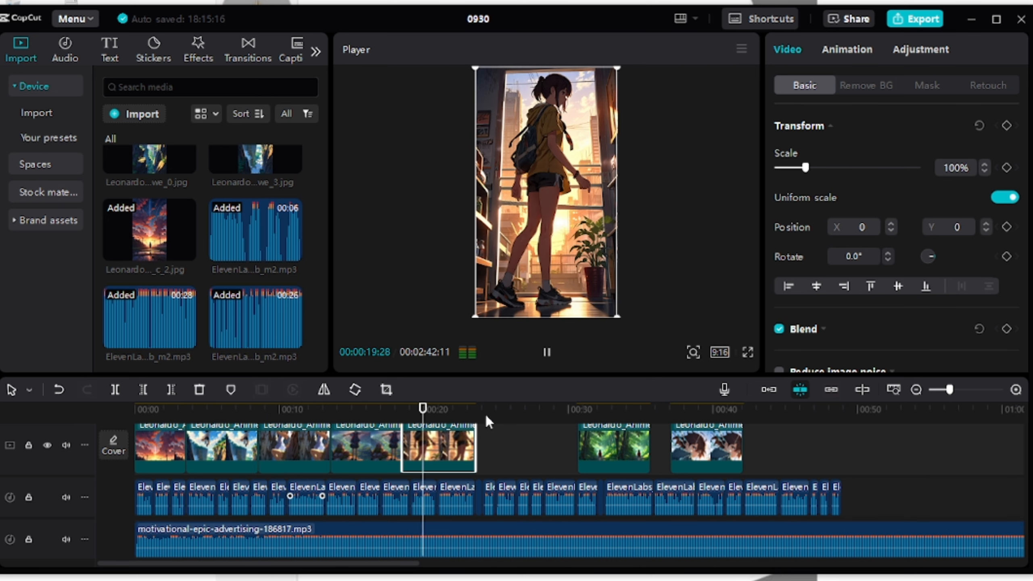
{"action": "left_click_drag", "start_coordinate": [434, 449], "coordinate": [467, 488]}
{"action": "left_click", "coordinate": [420, 409]}
{"action": "left_click", "coordinate": [546, 352]}
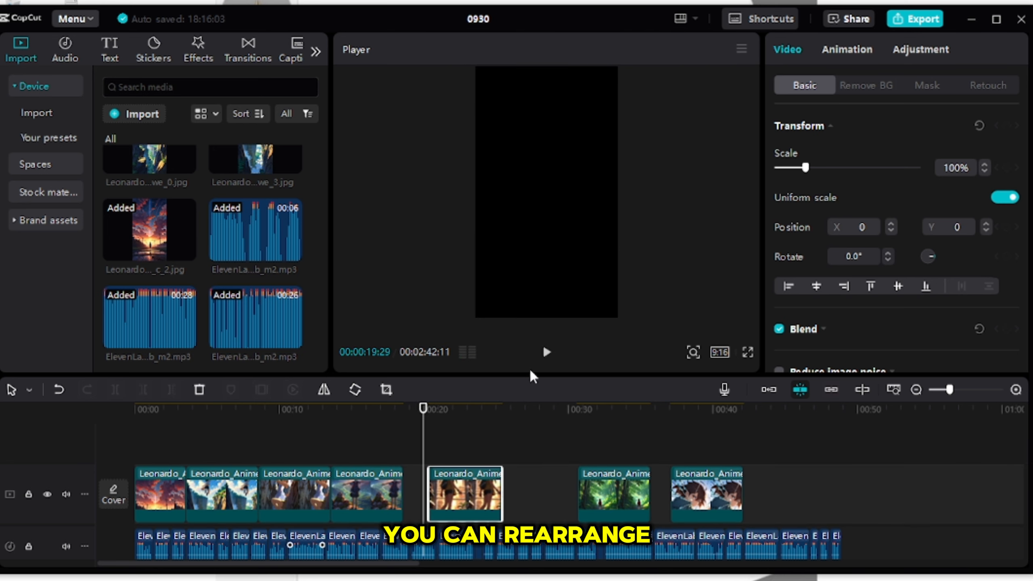
Step: Shift the mountain-peak, rock-climbing and leaping images later so they directly precede the running-shoes image
{"action": "left_click", "coordinate": [546, 351]}
{"action": "left_click", "coordinate": [382, 495]}
{"action": "left_click", "coordinate": [369, 409]}
{"action": "left_click_drag", "start_coordinate": [339, 495], "coordinate": [365, 496]}
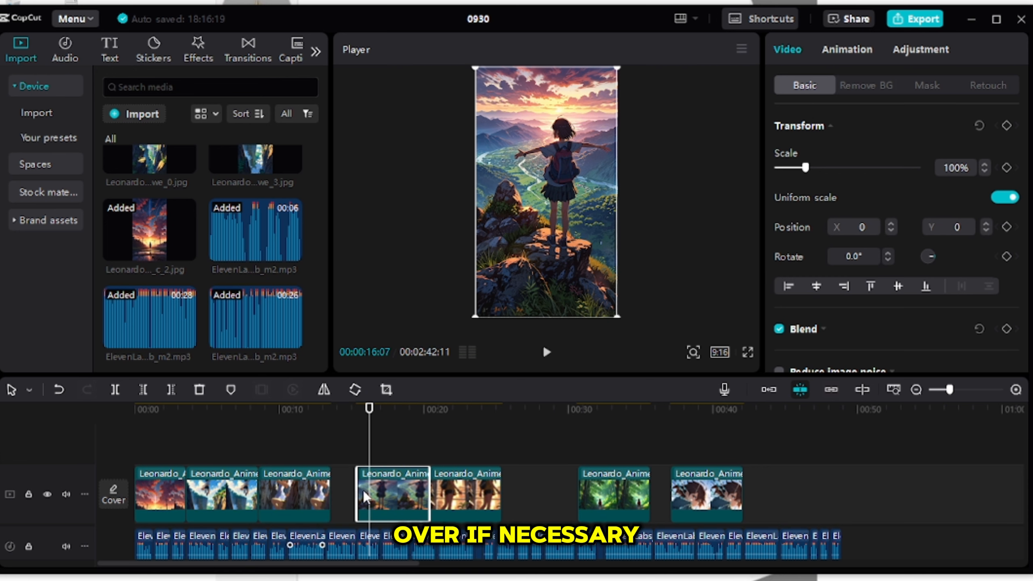
{"action": "key", "text": "Home"}
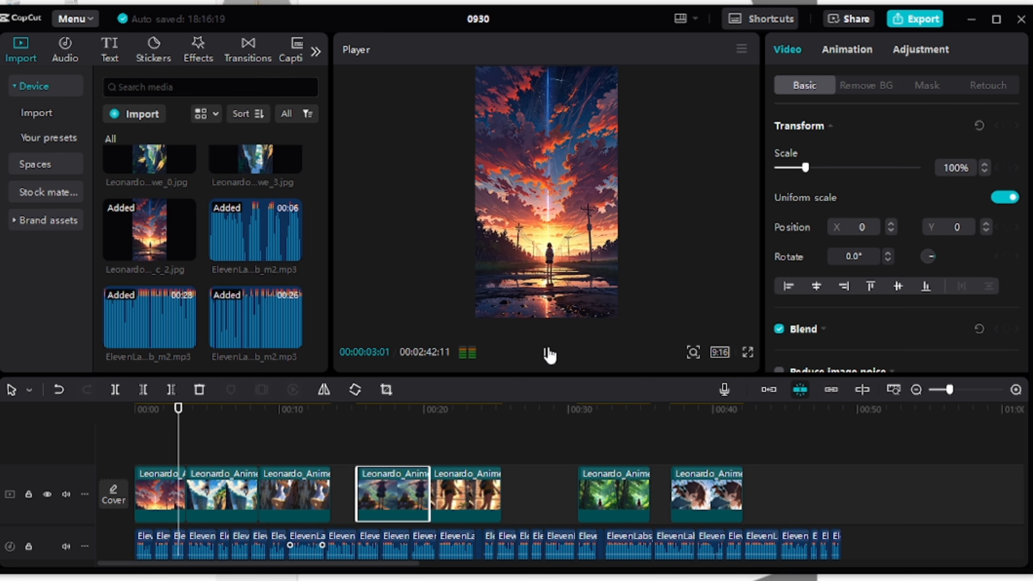
{"action": "left_click_drag", "start_coordinate": [308, 496], "coordinate": [334, 495]}
{"action": "left_click_drag", "start_coordinate": [247, 494], "coordinate": [274, 494]}
Step: Extend the opening sunset image's end to about 00:05 to meet the leaping image and play it from the start
{"action": "left_click", "coordinate": [182, 491]}
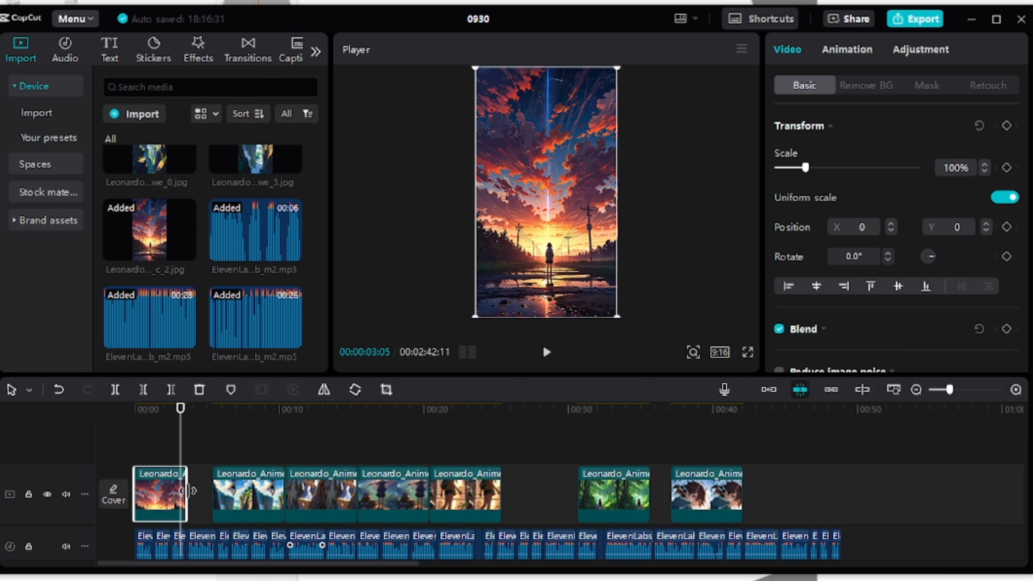
{"action": "left_click_drag", "start_coordinate": [185, 493], "coordinate": [207, 493]}
{"action": "key", "text": "Home"}
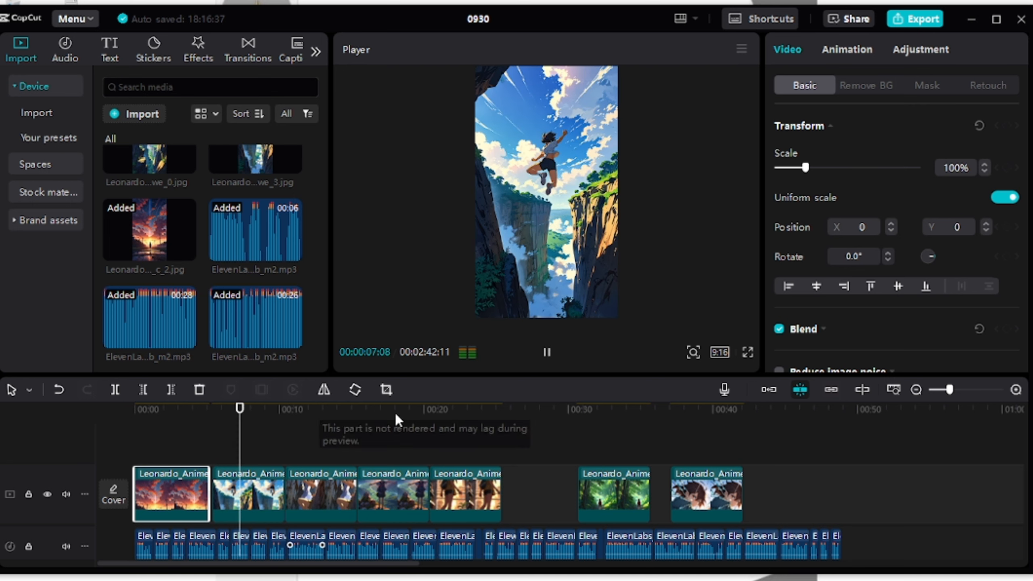
{"action": "left_click_drag", "start_coordinate": [213, 412], "coordinate": [170, 423]}
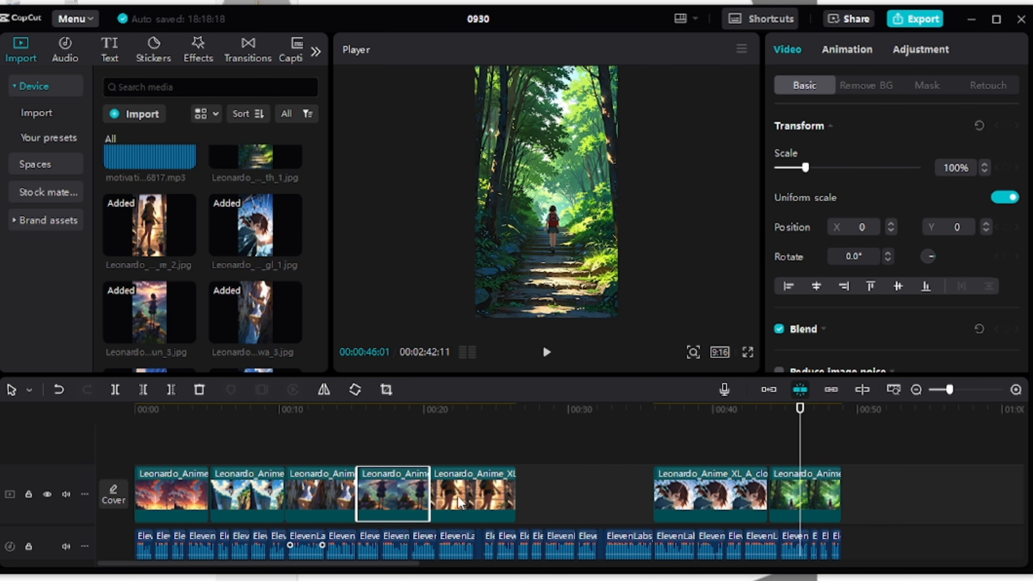
Step: Place the running-shoes image directly before the breaking-glass image, shift the latter earlier and extend the forest-path image's start back to it
{"action": "left_click_drag", "start_coordinate": [464, 506], "coordinate": [582, 500]}
{"action": "left_click_drag", "start_coordinate": [700, 500], "coordinate": [671, 501]}
{"action": "left_click_drag", "start_coordinate": [770, 499], "coordinate": [741, 498]}
{"action": "left_click_drag", "start_coordinate": [800, 451], "coordinate": [695, 452]}
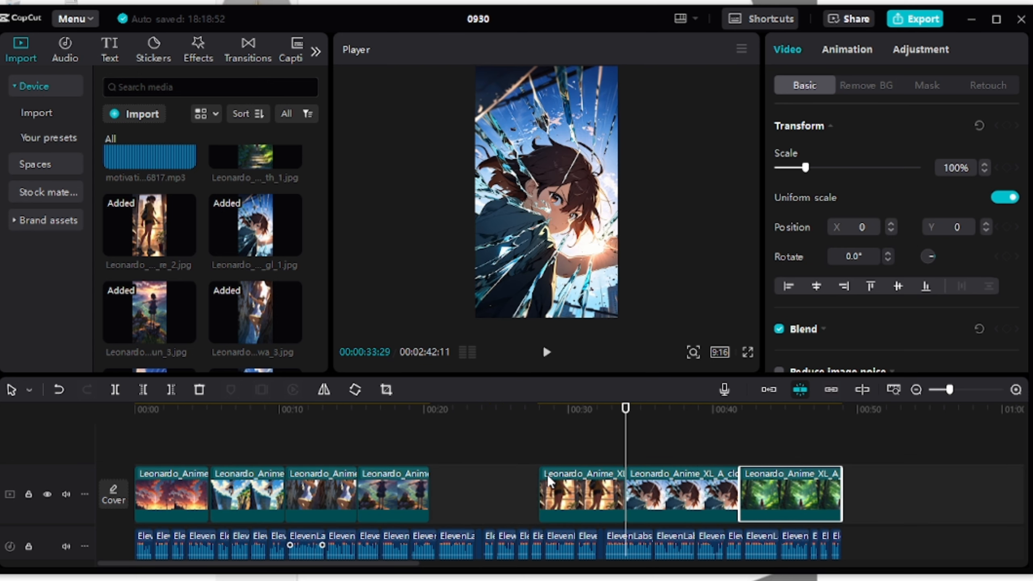
Step: Reposition and lengthen the running-shoes, mountain-peak, rock-climbing and leaping images until no gaps remain between the images
{"action": "left_click_drag", "start_coordinate": [549, 482], "coordinate": [524, 488]}
{"action": "left_click_drag", "start_coordinate": [419, 501], "coordinate": [484, 498]}
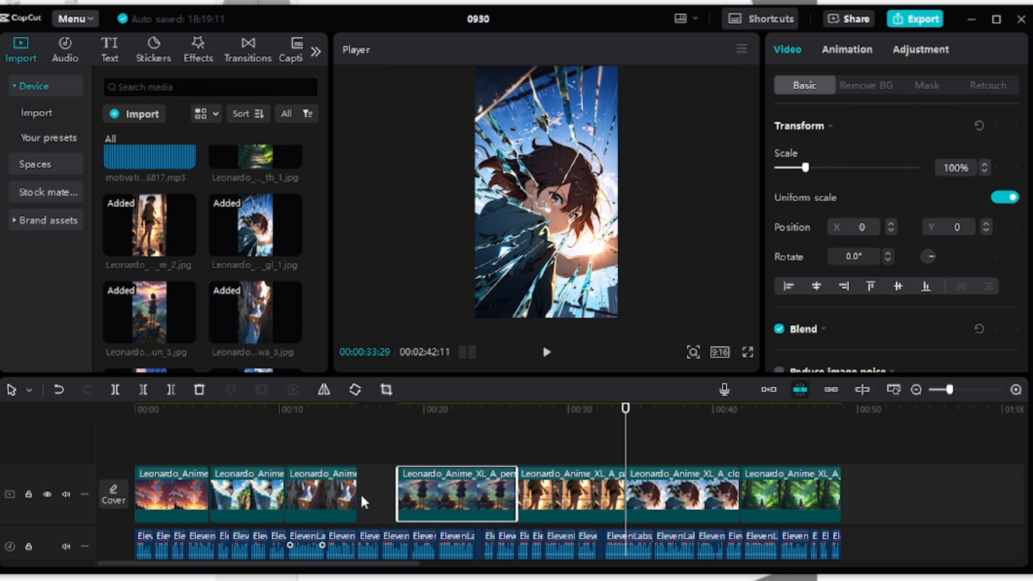
{"action": "left_click_drag", "start_coordinate": [357, 494], "coordinate": [389, 501]}
{"action": "left_click_drag", "start_coordinate": [353, 503], "coordinate": [358, 505]}
{"action": "left_click_drag", "start_coordinate": [289, 495], "coordinate": [315, 496]}
{"action": "left_click_drag", "start_coordinate": [282, 493], "coordinate": [312, 491]}
{"action": "left_click_drag", "start_coordinate": [177, 418], "coordinate": [67, 418]}
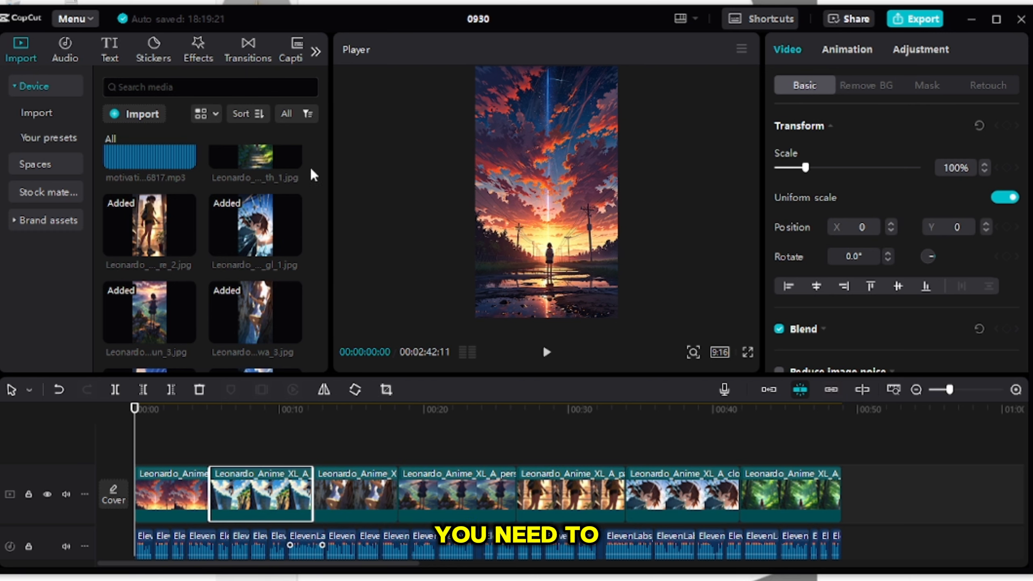
Step: Open the transitions library, try placing Mix between the sunset and leaping images and adjust the leaping image's start to touch the sunset image
{"action": "left_click_drag", "start_coordinate": [324, 171], "coordinate": [325, 114]}
{"action": "left_click", "coordinate": [246, 44]}
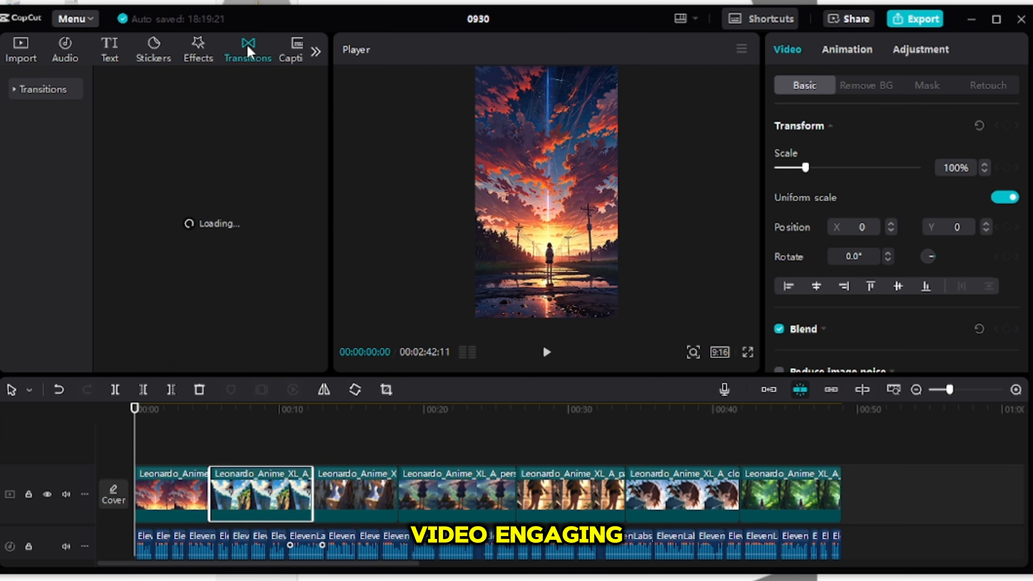
{"action": "left_click", "coordinate": [207, 426]}
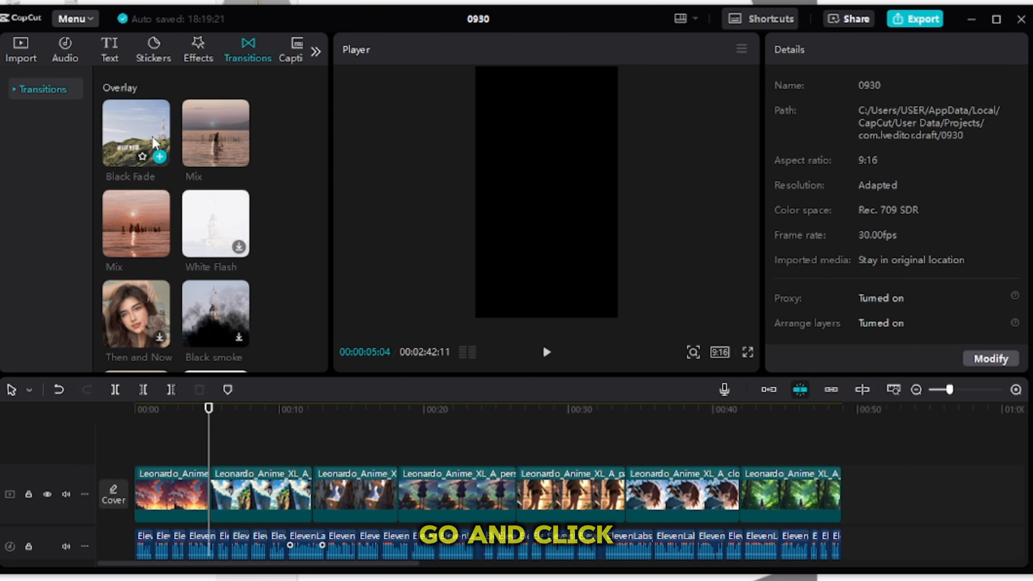
{"action": "left_click_drag", "start_coordinate": [147, 218], "coordinate": [190, 442]}
{"action": "left_click", "coordinate": [215, 488]}
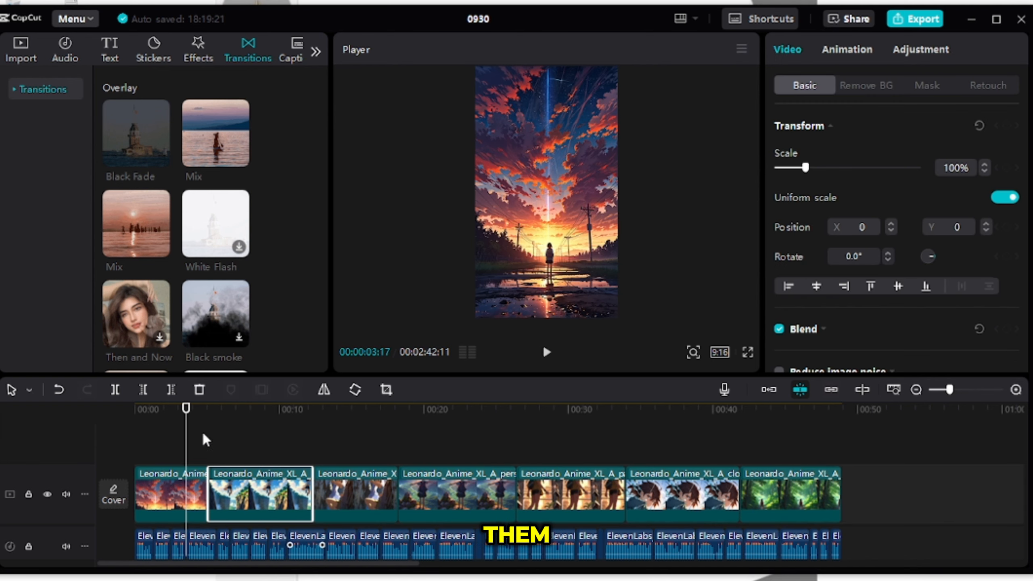
{"action": "left_click_drag", "start_coordinate": [210, 493], "coordinate": [206, 492]}
{"action": "left_click", "coordinate": [199, 494]}
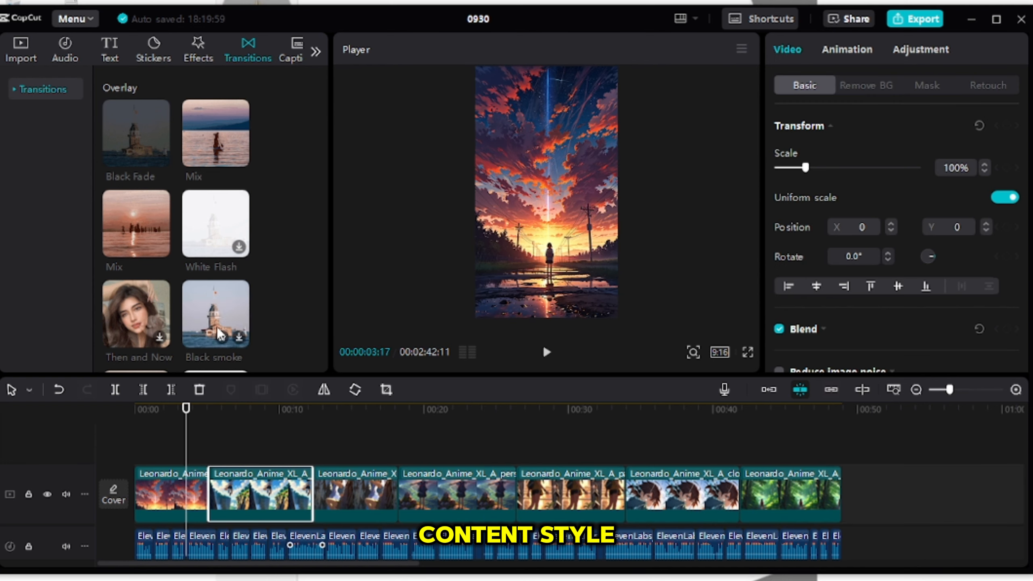
Step: Add the Mix transition at the join between the sunset and leaping images
{"action": "left_click_drag", "start_coordinate": [140, 224], "coordinate": [209, 473]}
{"action": "left_click", "coordinate": [217, 447]}
{"action": "left_click", "coordinate": [206, 492]}
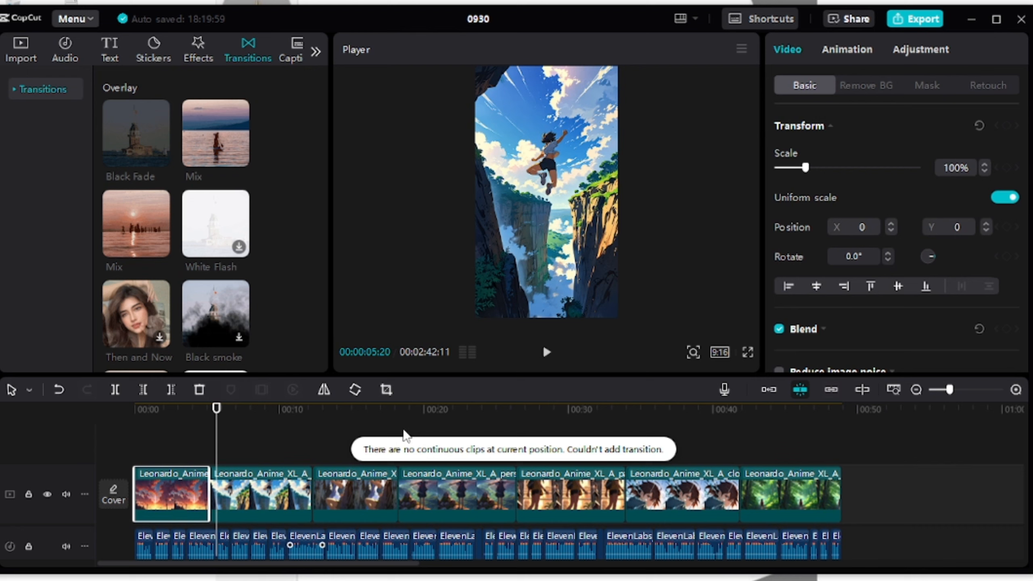
{"action": "left_click", "coordinate": [1016, 390]}
{"action": "left_click", "coordinate": [378, 453]}
{"action": "left_click", "coordinate": [201, 494]}
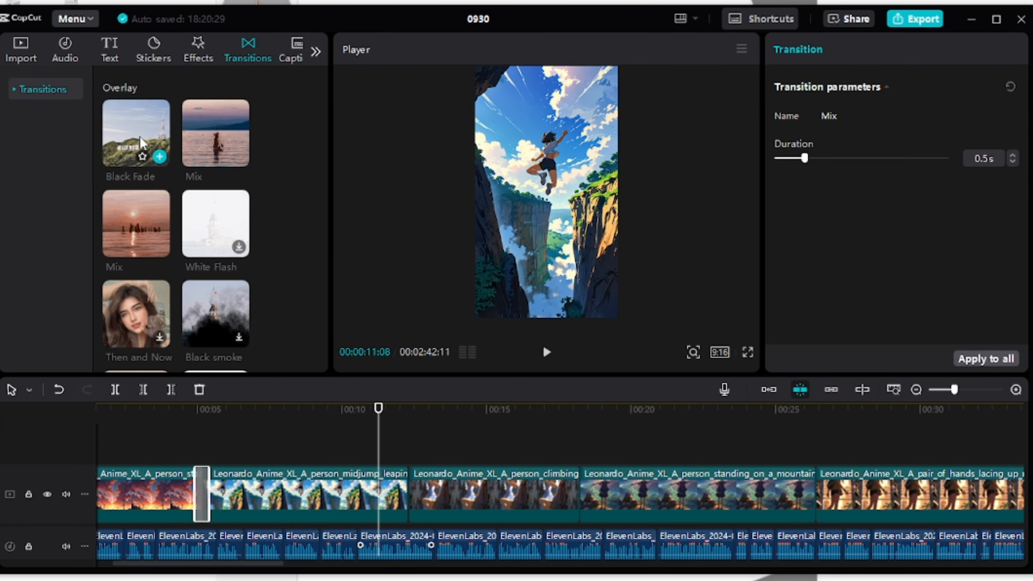
Step: Add a Black Fade transition between the leaping and rock-climbing images and a Mix transition between the mountain-peak and running-shoes images
{"action": "left_click_drag", "start_coordinate": [141, 143], "coordinate": [409, 489]}
{"action": "left_click", "coordinate": [434, 499]}
{"action": "left_click_drag", "start_coordinate": [211, 161], "coordinate": [803, 500]}
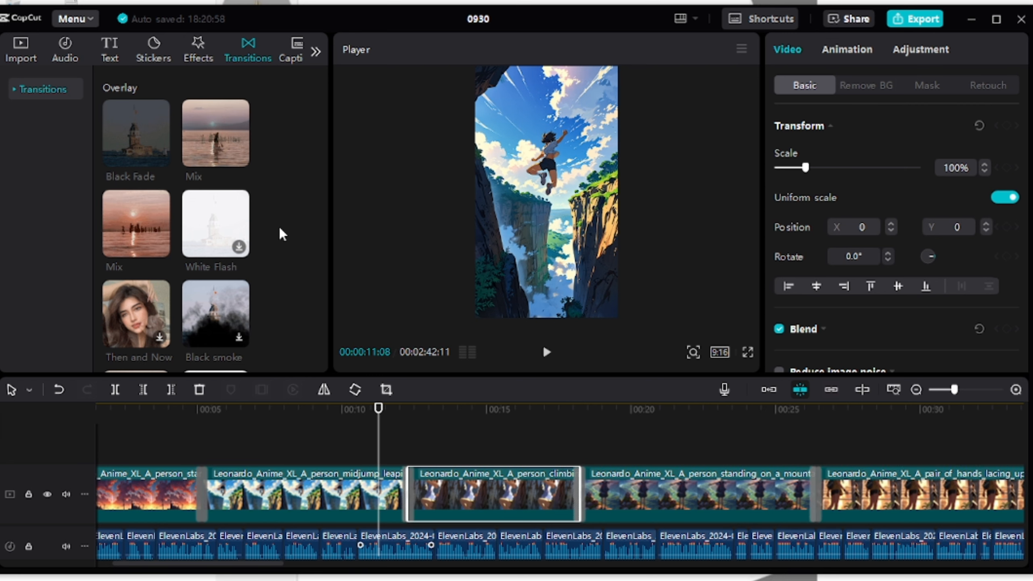
Step: Browse the Camera transitions, check Pull in and review the timeline up to the end of the rock-climbing image
{"action": "left_click_drag", "start_coordinate": [325, 175], "coordinate": [326, 240]}
{"action": "left_click", "coordinate": [43, 89]}
{"action": "left_click", "coordinate": [45, 146]}
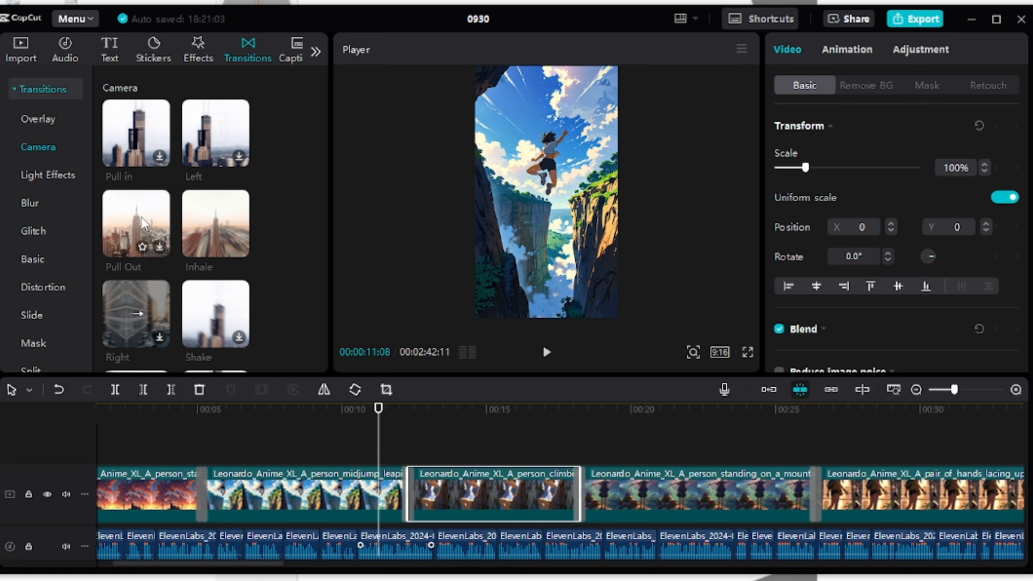
{"action": "left_click", "coordinate": [135, 139]}
{"action": "left_click_drag", "start_coordinate": [189, 409], "coordinate": [449, 409]}
{"action": "left_click_drag", "start_coordinate": [486, 468], "coordinate": [573, 468]}
Step: Apply the Rotate CW II camera transition between the rock-climbing and mountain-peak images
{"action": "left_click_drag", "start_coordinate": [325, 147], "coordinate": [326, 200]}
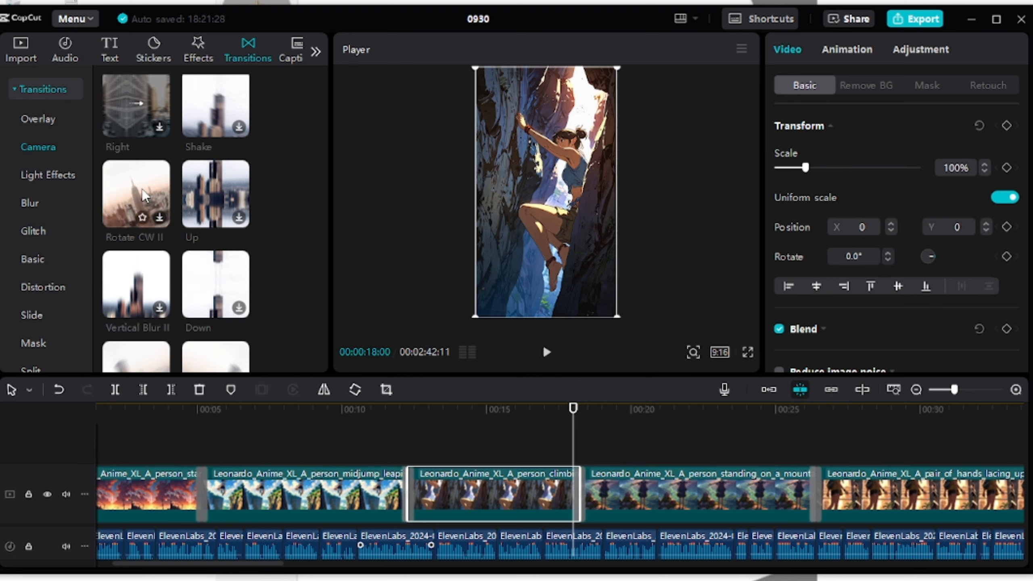
{"action": "left_click_drag", "start_coordinate": [136, 195], "coordinate": [582, 496]}
{"action": "left_click_drag", "start_coordinate": [573, 428], "coordinate": [505, 454]}
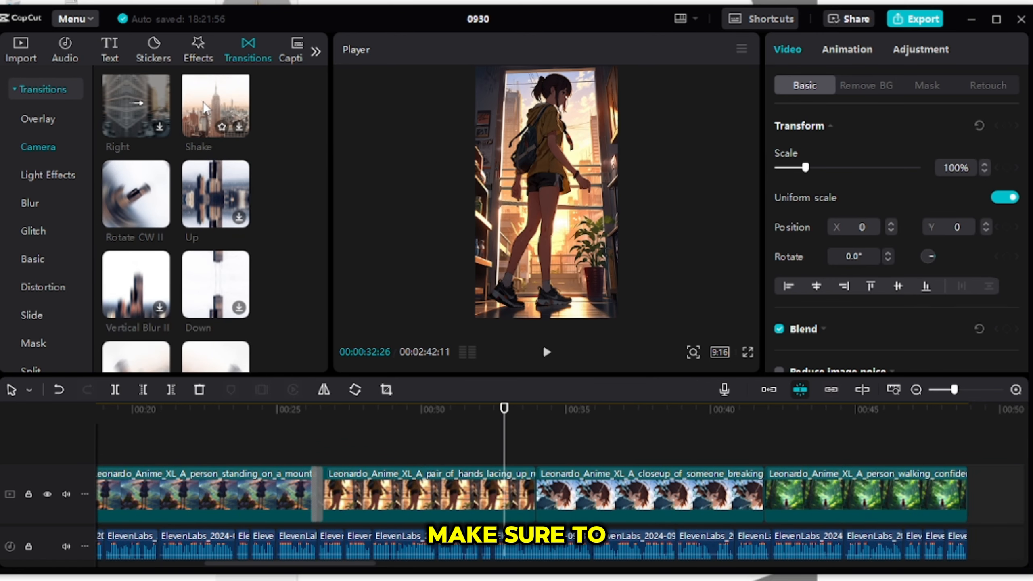
Step: Apply the Shake camera transition between the running-shoes and breaking-glass images and review the joins around it
{"action": "left_click_drag", "start_coordinate": [204, 103], "coordinate": [540, 484]}
{"action": "left_click_drag", "start_coordinate": [545, 432], "coordinate": [544, 441]}
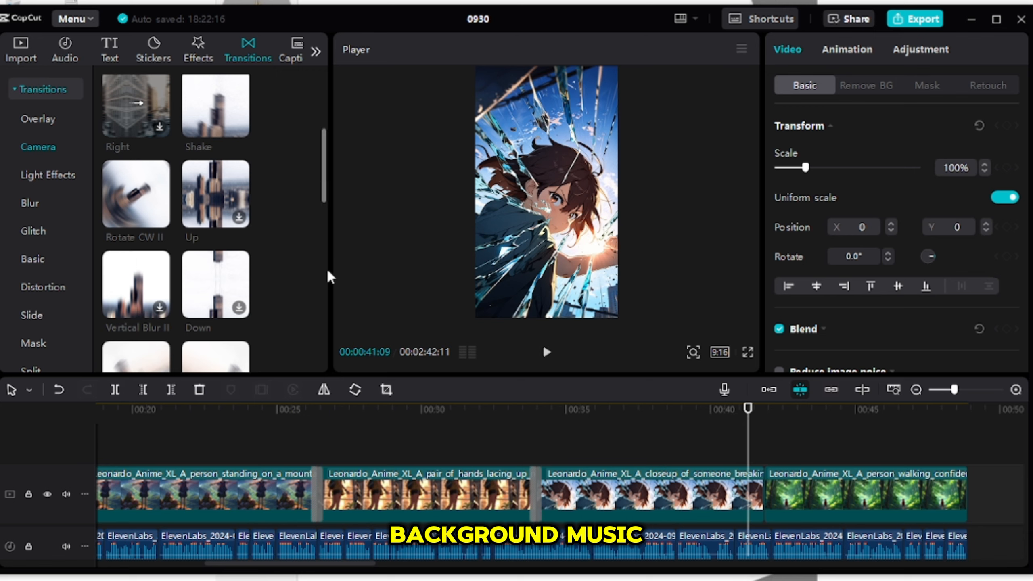
{"action": "scroll", "coordinate": [318, 264], "scroll_direction": "up", "scroll_amount": 5}
{"action": "left_click", "coordinate": [599, 431]}
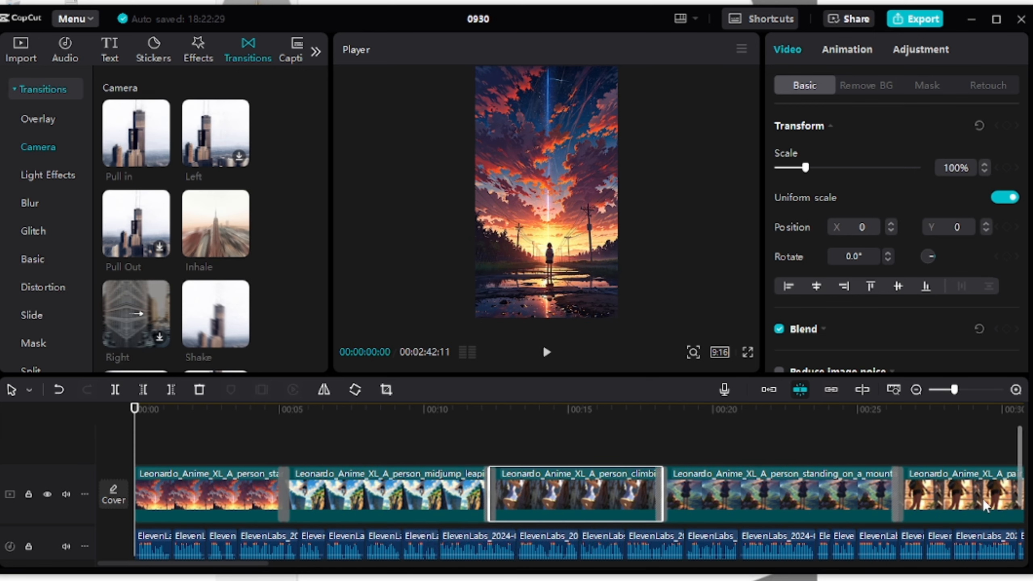
Step: Trim the motivational-epic-advertising music clip so it ends together with the last image at 00:00:48:27
{"action": "left_click", "coordinate": [917, 389]}
{"action": "left_click_drag", "start_coordinate": [1021, 464], "coordinate": [1021, 509]}
{"action": "left_click", "coordinate": [841, 460]}
{"action": "left_click", "coordinate": [801, 513]}
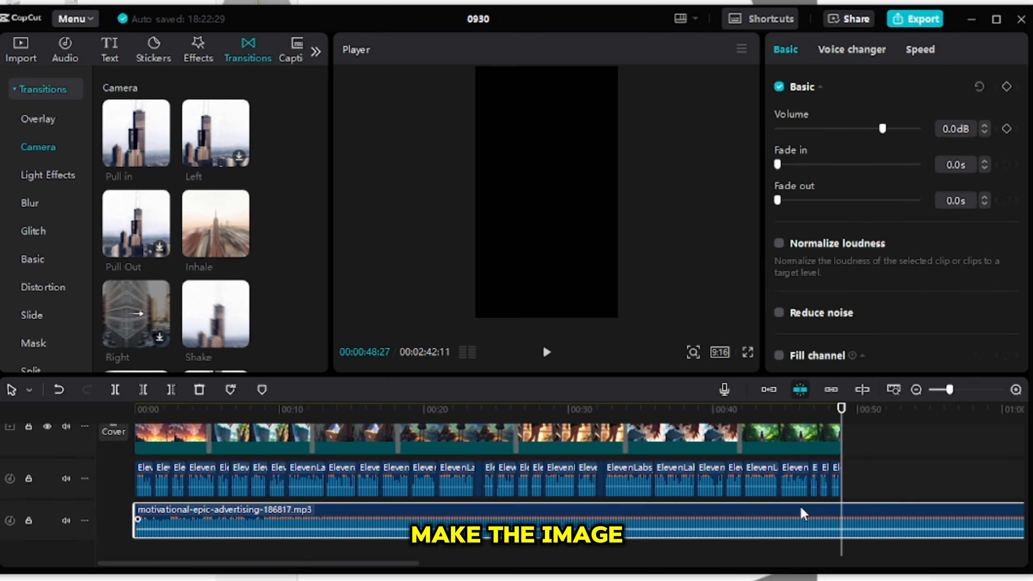
{"action": "key", "text": "w"}
{"action": "left_click_drag", "start_coordinate": [809, 408], "coordinate": [129, 464]}
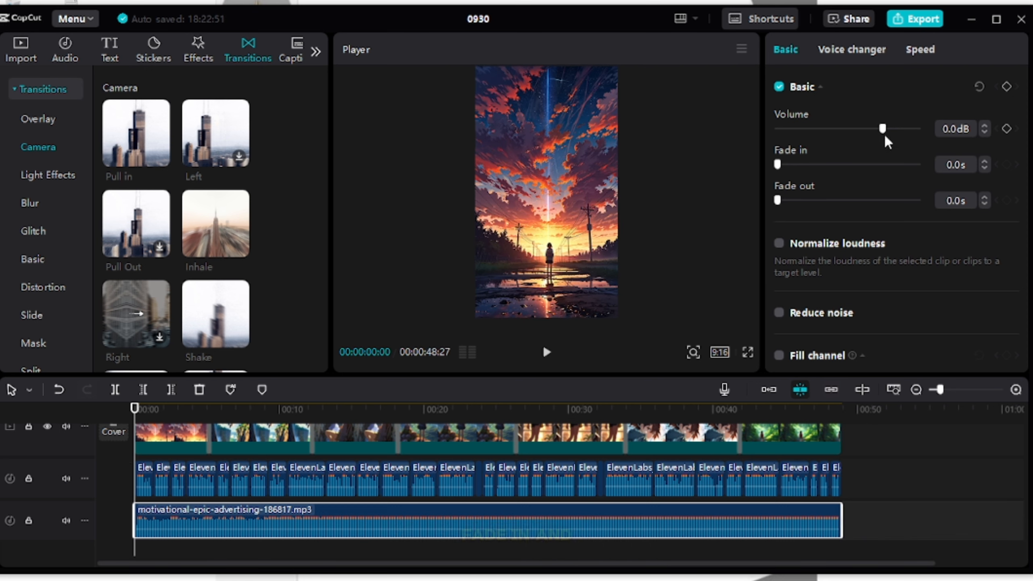
Step: Set the music clip's volume to -16.9 dB, checking it by playback, with a 0.5 s fade in and a 1.0 s fade out
{"action": "left_click_drag", "start_coordinate": [882, 128], "coordinate": [853, 131]}
{"action": "left_click", "coordinate": [547, 352]}
{"action": "left_click", "coordinate": [544, 351]}
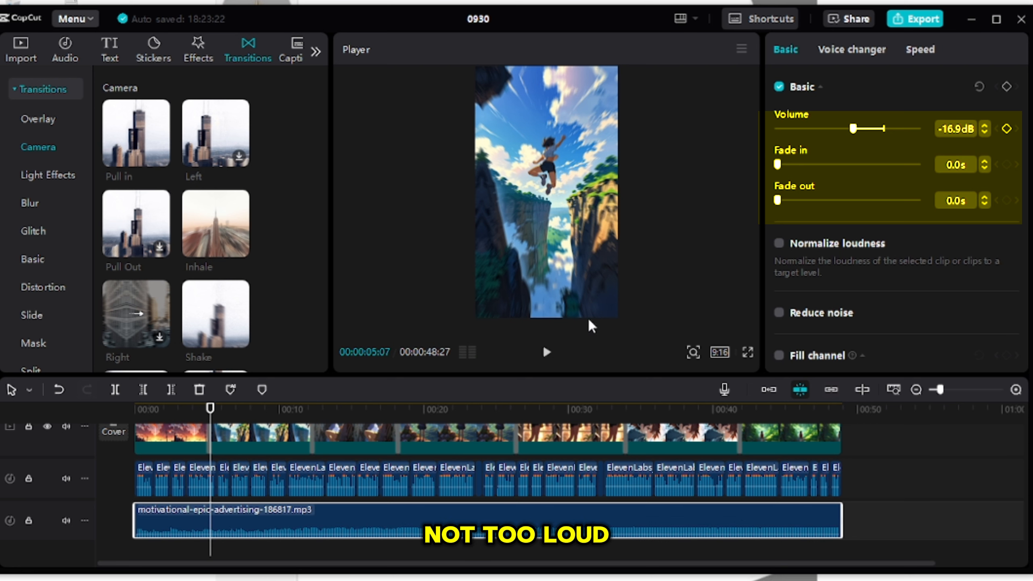
{"action": "left_click_drag", "start_coordinate": [210, 408], "coordinate": [72, 441]}
{"action": "left_click", "coordinate": [547, 352]}
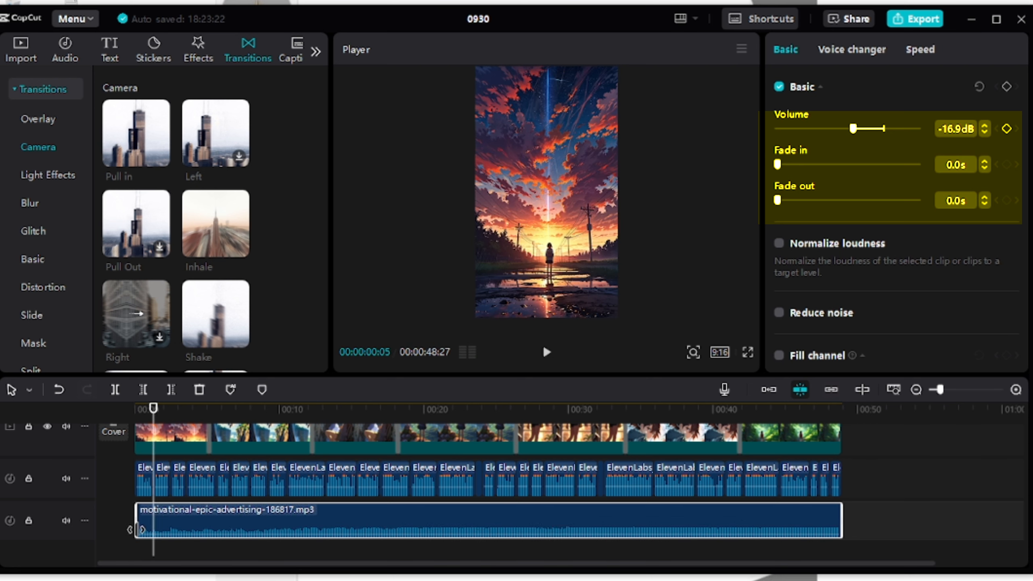
{"action": "left_click_drag", "start_coordinate": [136, 529], "coordinate": [133, 530]}
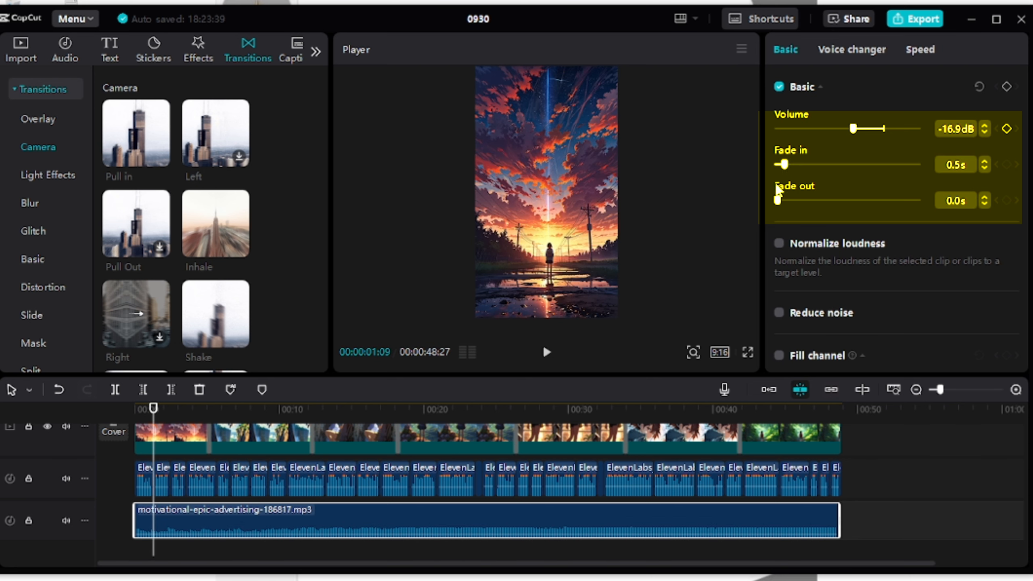
{"action": "left_click_drag", "start_coordinate": [777, 199], "coordinate": [791, 200]}
Step: Extend the final forest-path image to 00:00:50:12 and lengthen the music clip to match, past the last voice-over
{"action": "left_click", "coordinate": [820, 434]}
{"action": "left_click", "coordinate": [850, 51]}
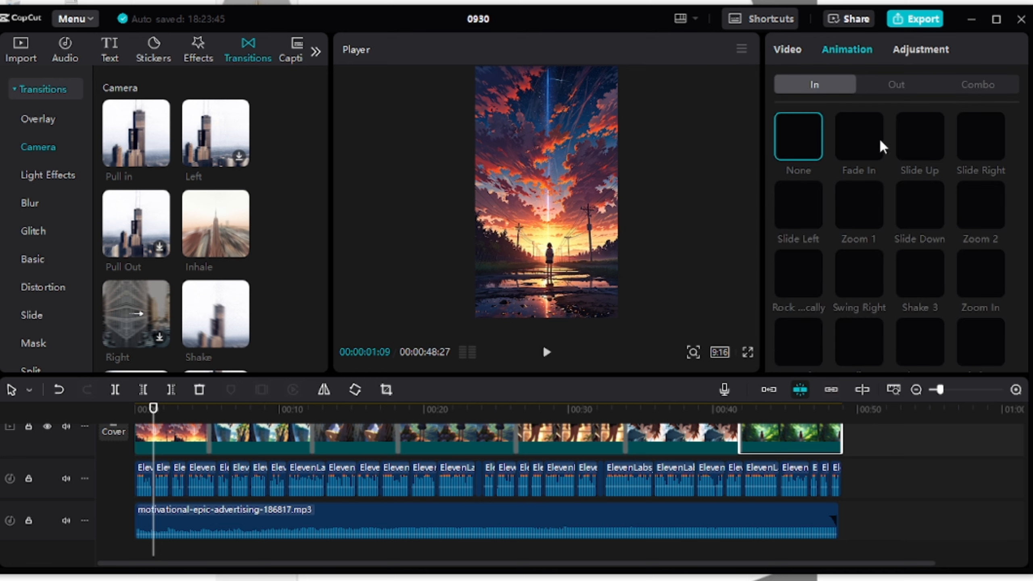
{"action": "left_click_drag", "start_coordinate": [153, 408], "coordinate": [818, 474]}
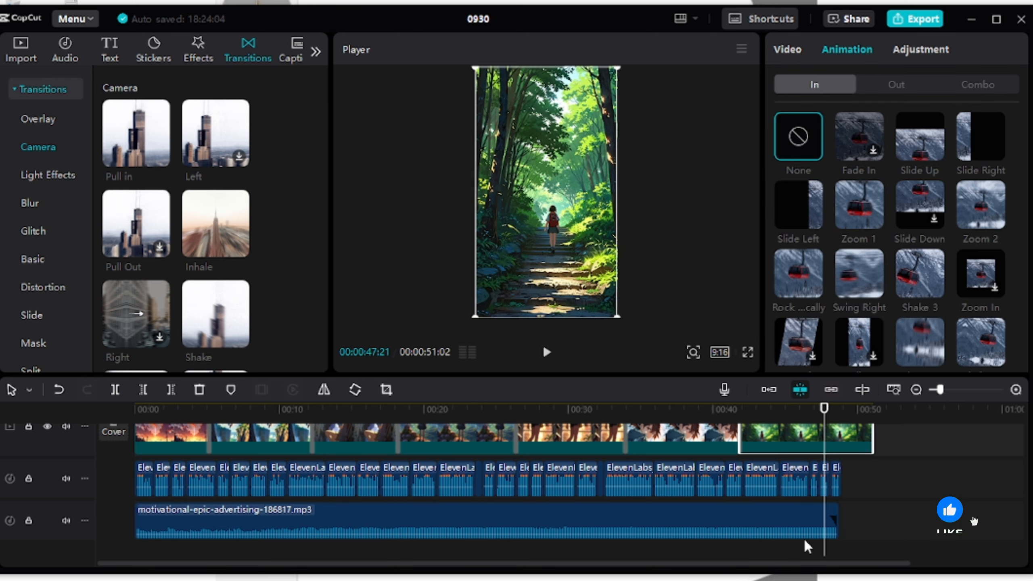
{"action": "left_click_drag", "start_coordinate": [836, 525], "coordinate": [862, 525]}
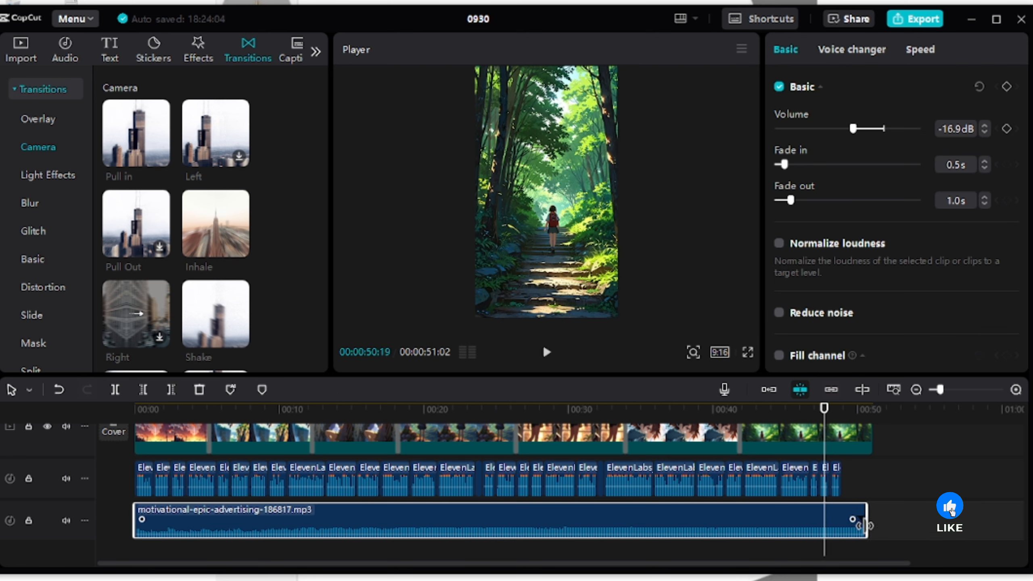
{"action": "left_click_drag", "start_coordinate": [871, 444], "coordinate": [863, 444]}
Step: Split the forest-path image at 00:00:47:21 and apply the Fade Out animation to its last segment
{"action": "key", "text": "ctrl+b"}
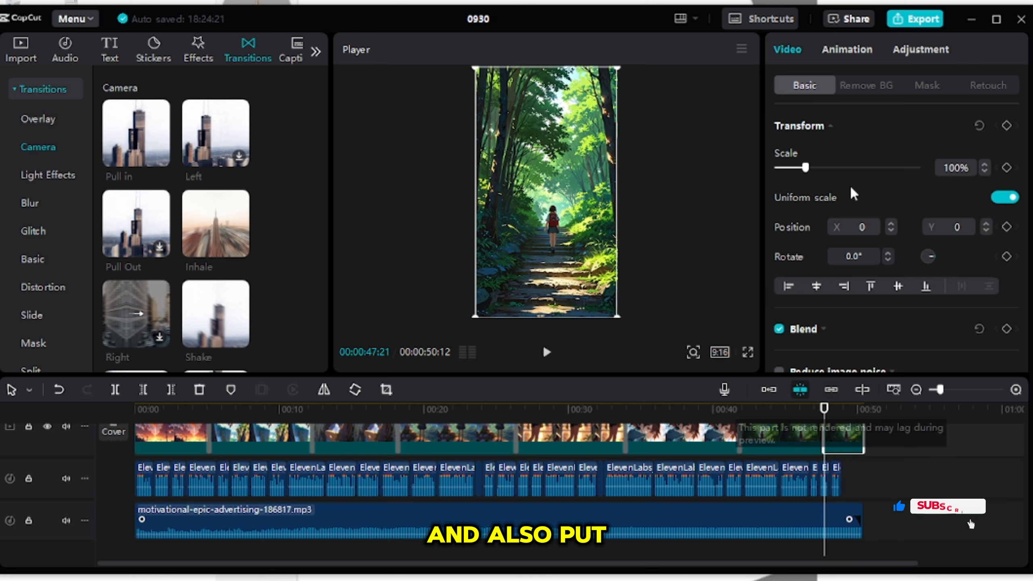
{"action": "left_click", "coordinate": [846, 50]}
{"action": "left_click", "coordinate": [896, 84]}
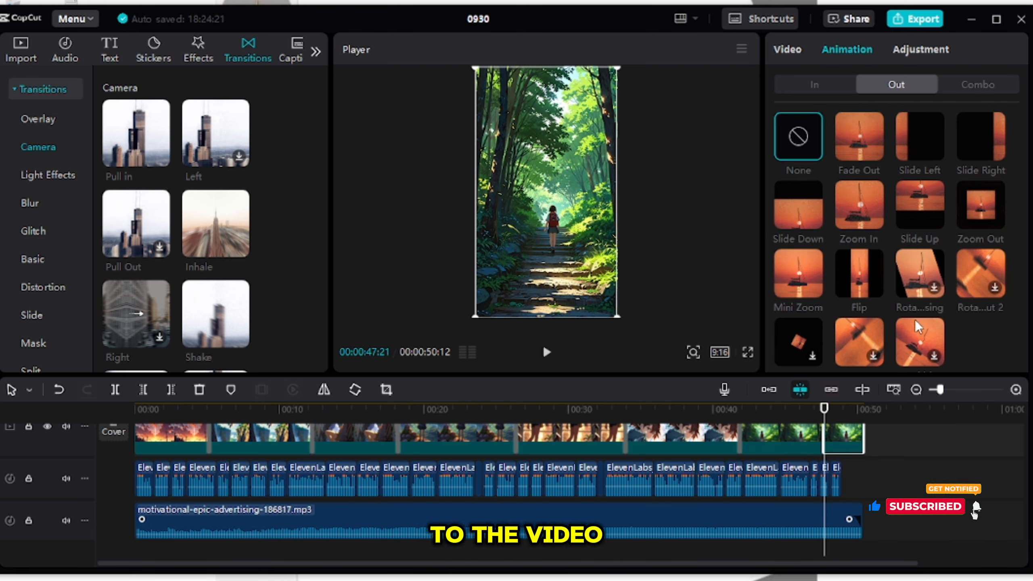
{"action": "left_click", "coordinate": [859, 136]}
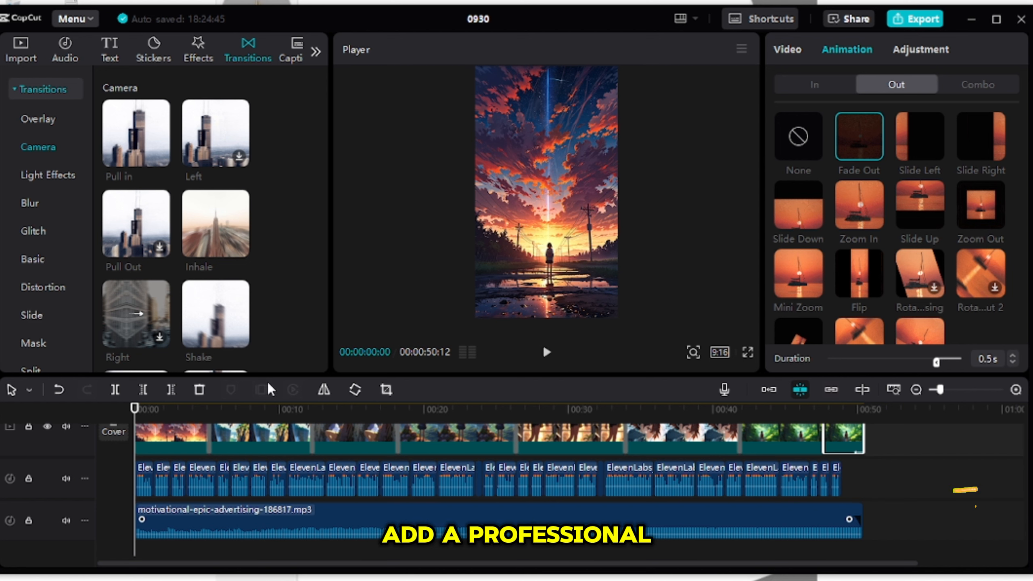
{"action": "left_click", "coordinate": [109, 49]}
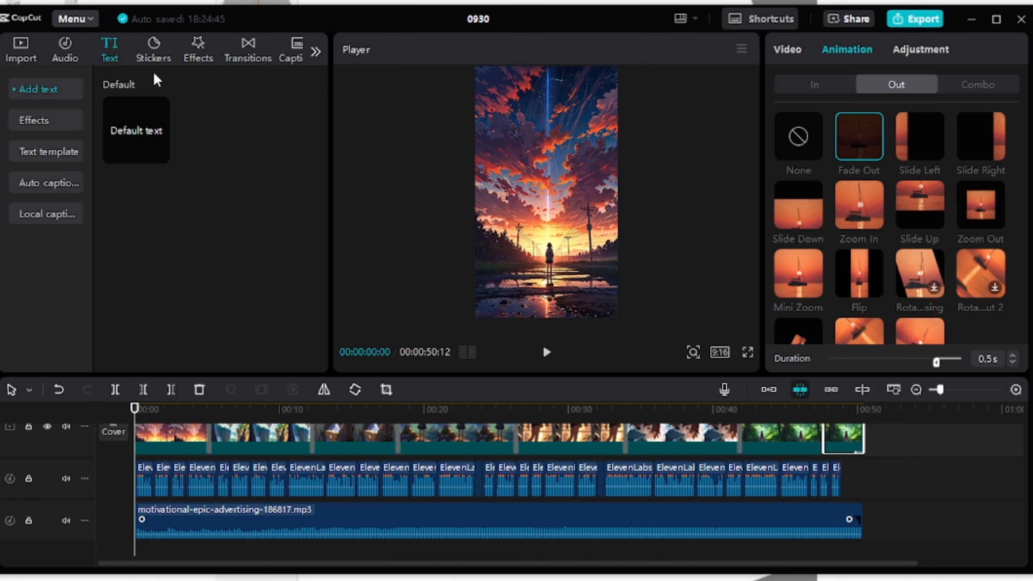
{"action": "left_click", "coordinate": [50, 122]}
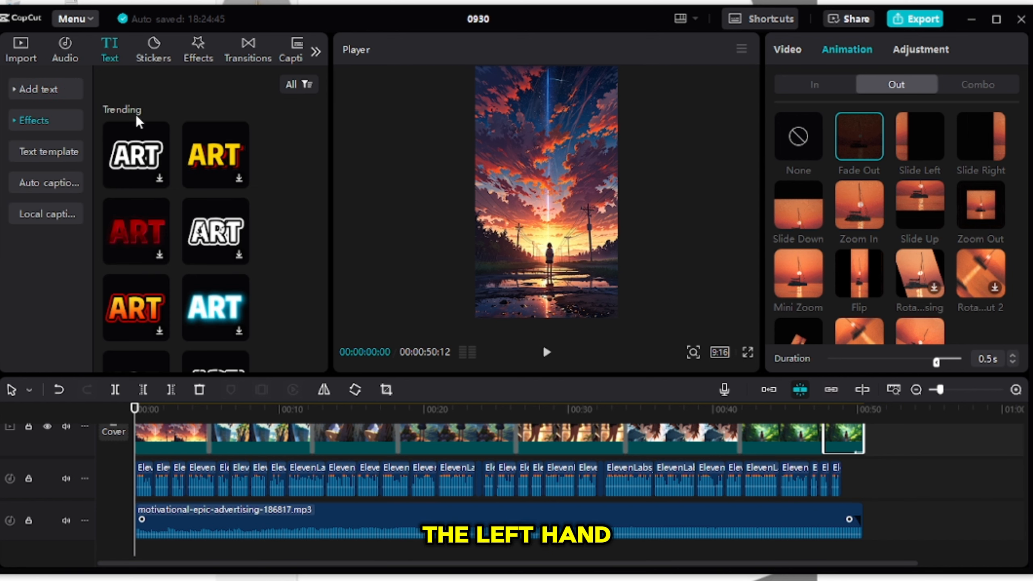
{"action": "left_click", "coordinate": [316, 52]}
{"action": "left_click", "coordinate": [51, 90]}
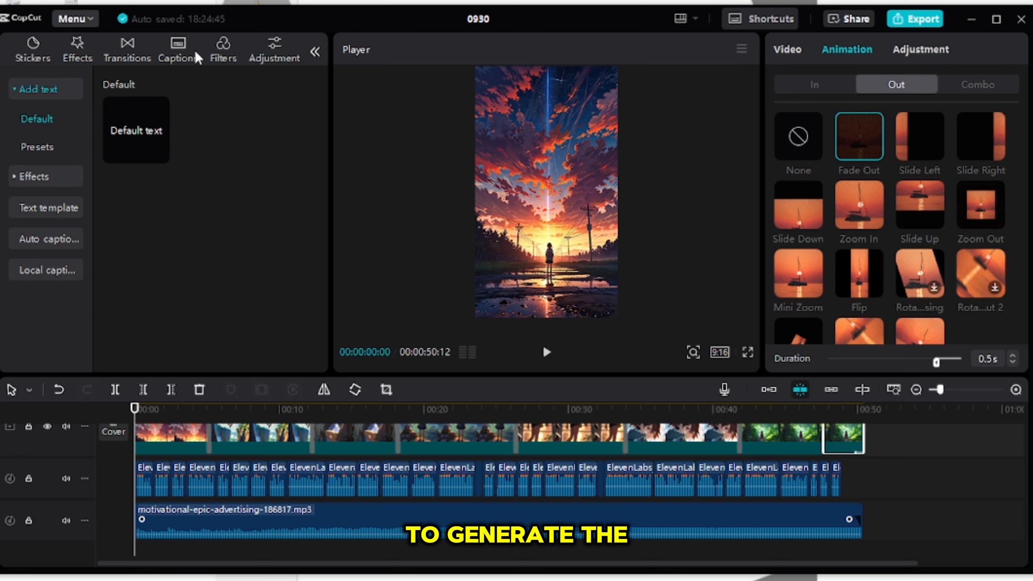
{"action": "left_click", "coordinate": [127, 50]}
Step: Browse the Trending and Emphasis caption templates and generate captions for the video with the white, black-outlined QUICK template
{"action": "left_click", "coordinate": [179, 49]}
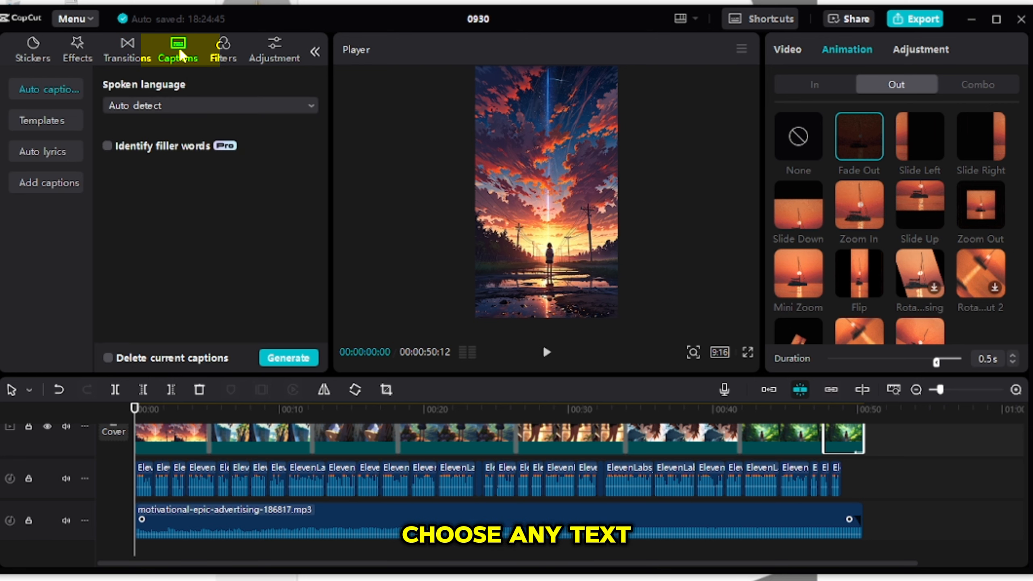
{"action": "left_click", "coordinate": [60, 115]}
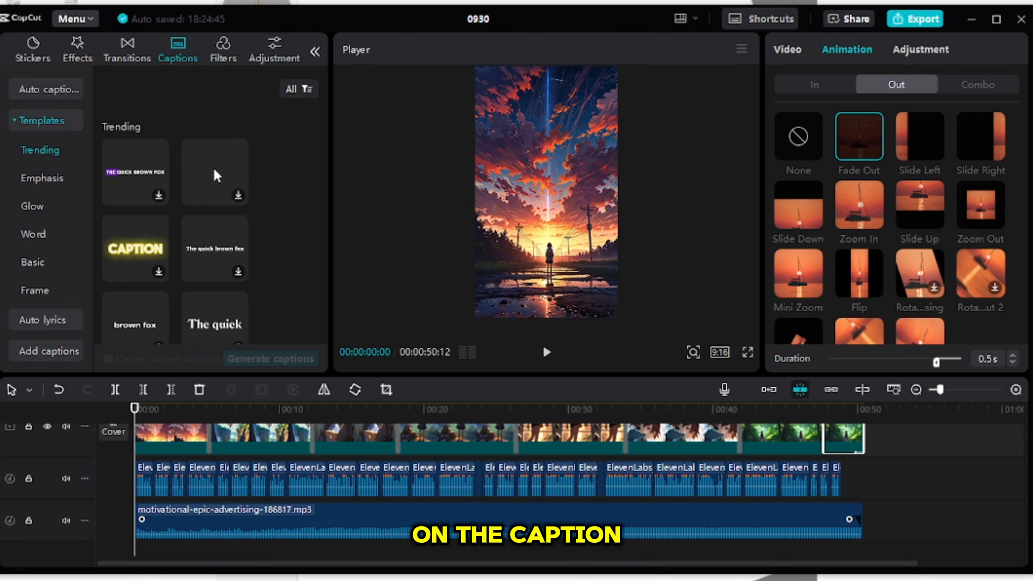
{"action": "mouse_move", "coordinate": [324, 179]}
{"action": "left_mouse_down"}
{"action": "mouse_move", "coordinate": [325, 240]}
{"action": "mouse_move", "coordinate": [324, 175]}
{"action": "left_mouse_up"}
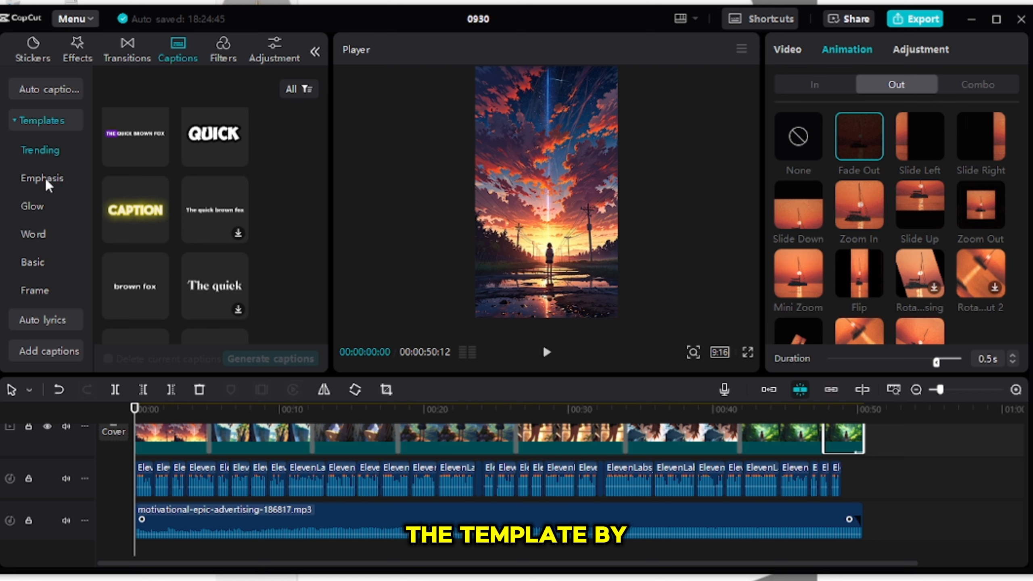
{"action": "left_click", "coordinate": [46, 177]}
{"action": "scroll", "coordinate": [140, 235], "scroll_direction": "down", "scroll_amount": 2}
{"action": "scroll", "coordinate": [136, 235], "scroll_direction": "up", "scroll_amount": 2}
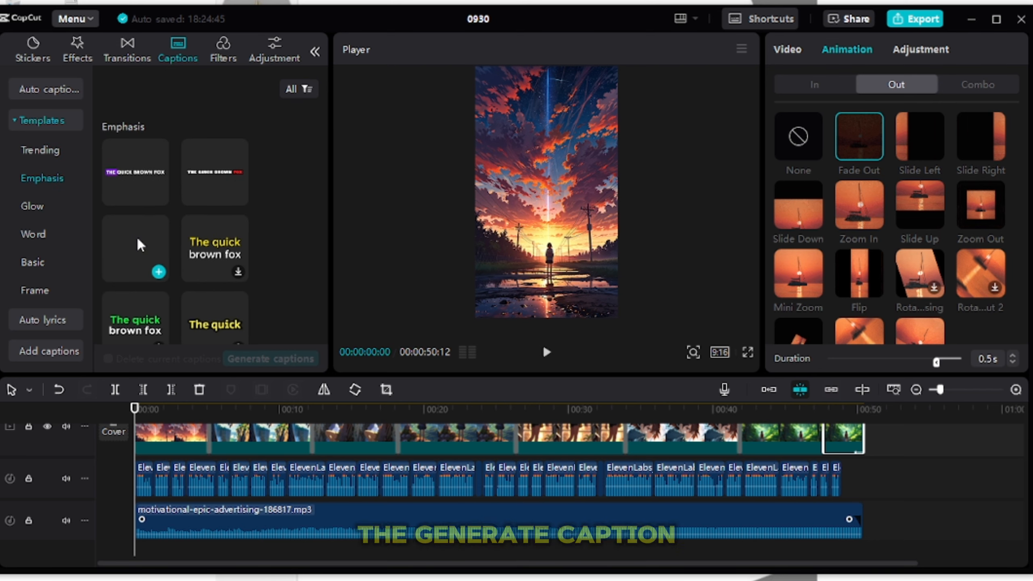
{"action": "left_click", "coordinate": [45, 150]}
{"action": "left_click", "coordinate": [228, 184]}
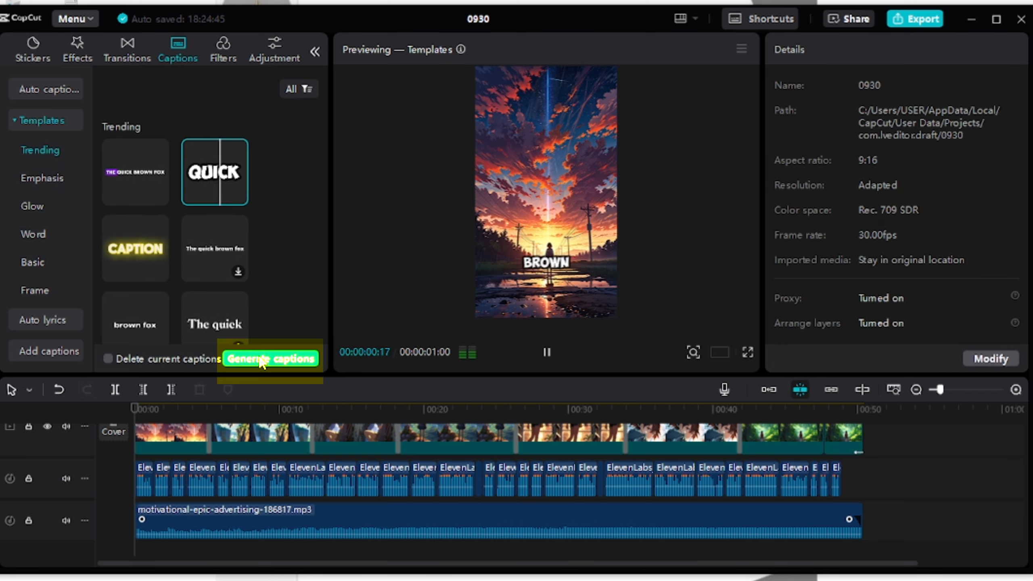
{"action": "left_click", "coordinate": [271, 358]}
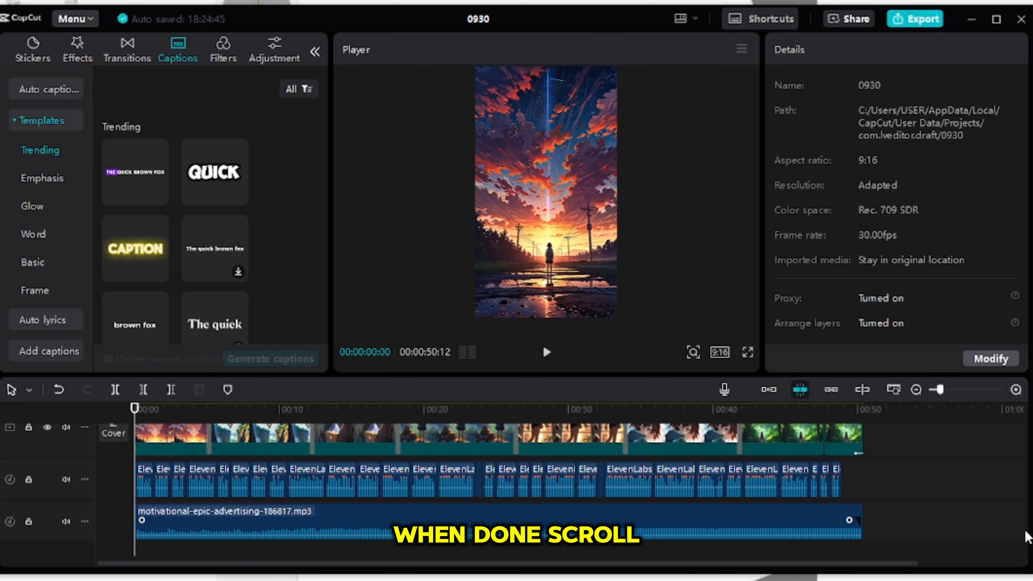
Step: Set the text colour of all generated captions to yellow and check them on the leaping image
{"action": "left_click_drag", "start_coordinate": [1017, 505], "coordinate": [1013, 458]}
{"action": "scroll", "coordinate": [345, 456], "scroll_direction": "down", "scroll_amount": 2}
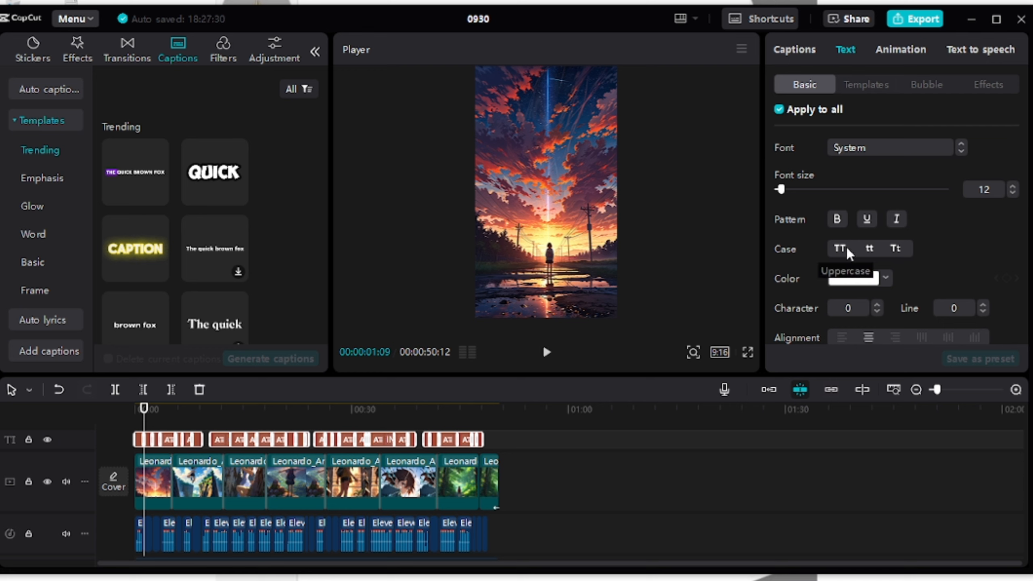
{"action": "left_click_drag", "start_coordinate": [1025, 175], "coordinate": [1002, 221]}
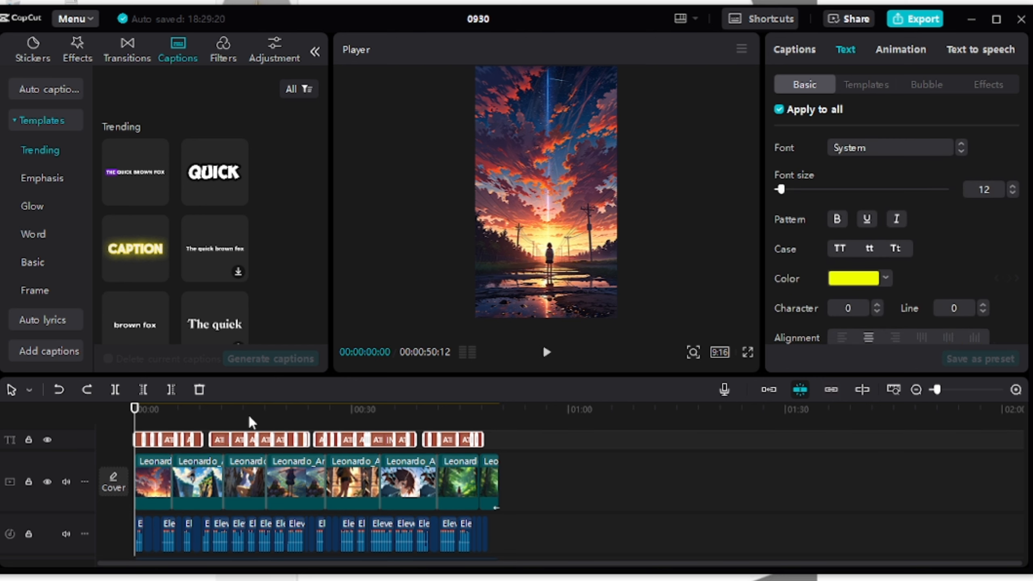
{"action": "left_click", "coordinate": [215, 412]}
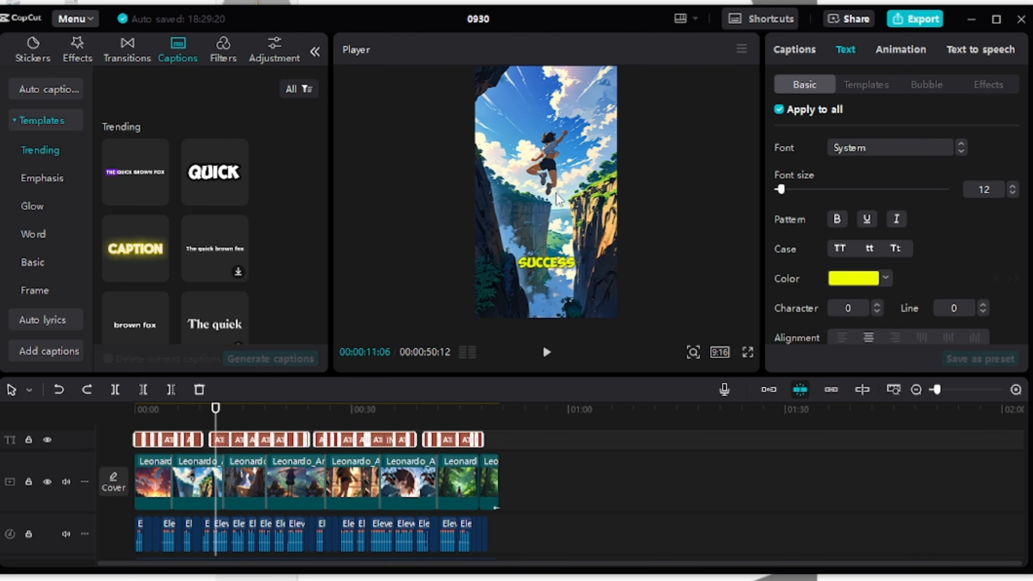
{"action": "left_click", "coordinate": [136, 409]}
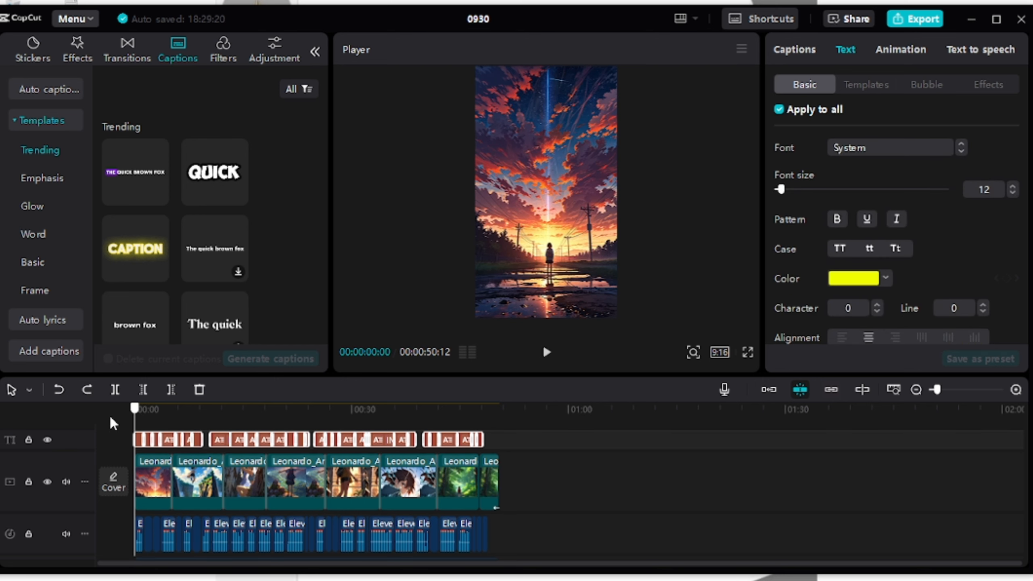
Step: Animate a zoom on the sunset image with a transform keyframe at its start and a scale of 115% at 00:00:04:28
{"action": "left_click", "coordinate": [1015, 390]}
{"action": "left_click", "coordinate": [144, 410]}
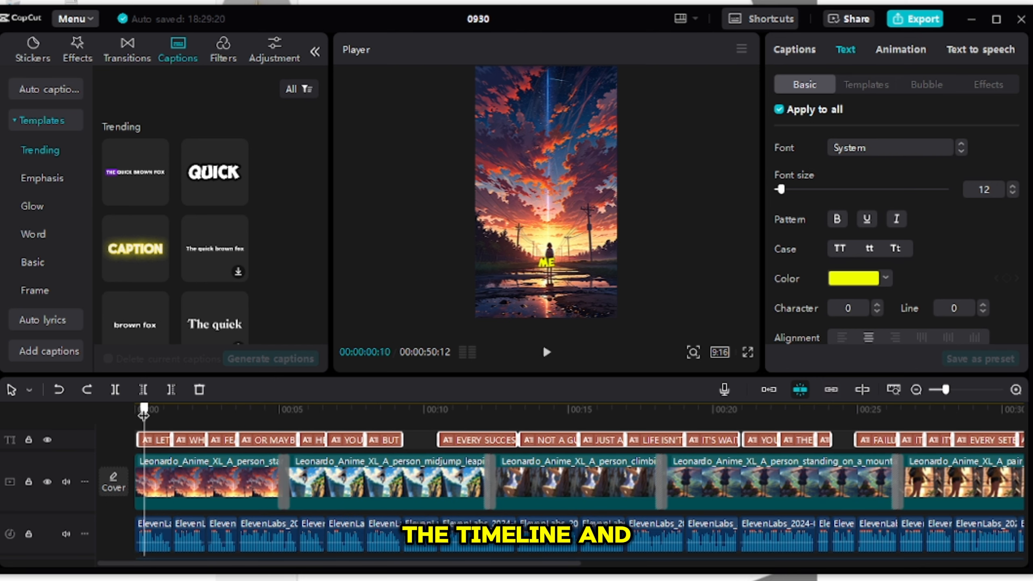
{"action": "left_click", "coordinate": [179, 480]}
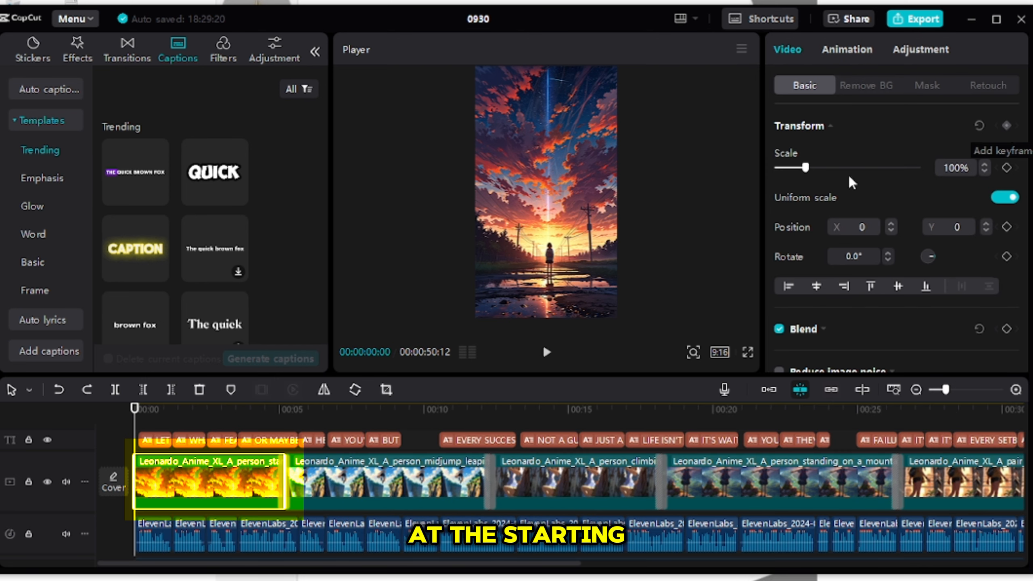
{"action": "left_click_drag", "start_coordinate": [185, 407], "coordinate": [276, 406]}
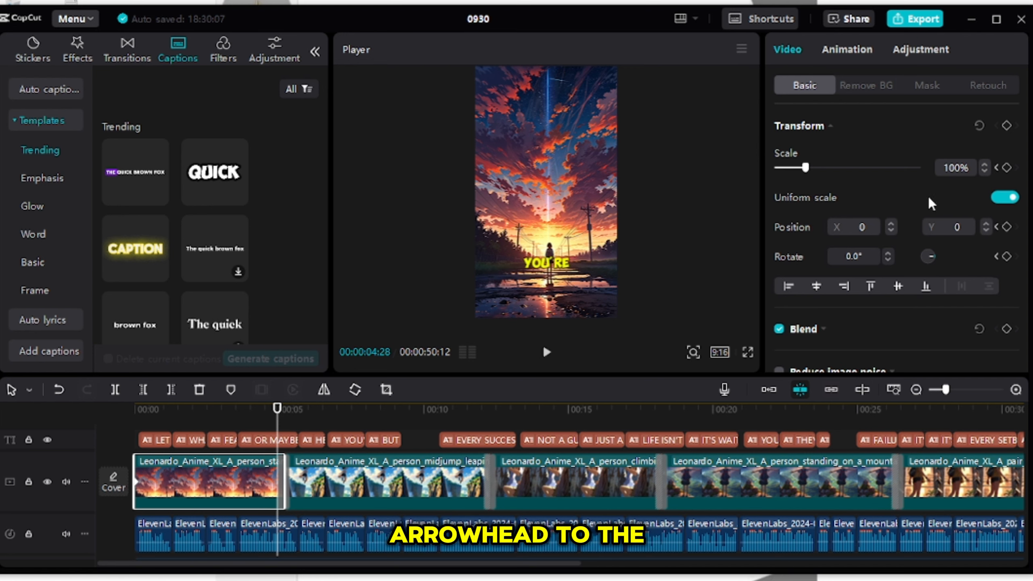
{"action": "left_click", "coordinate": [984, 163]}
{"action": "left_click", "coordinate": [985, 164]}
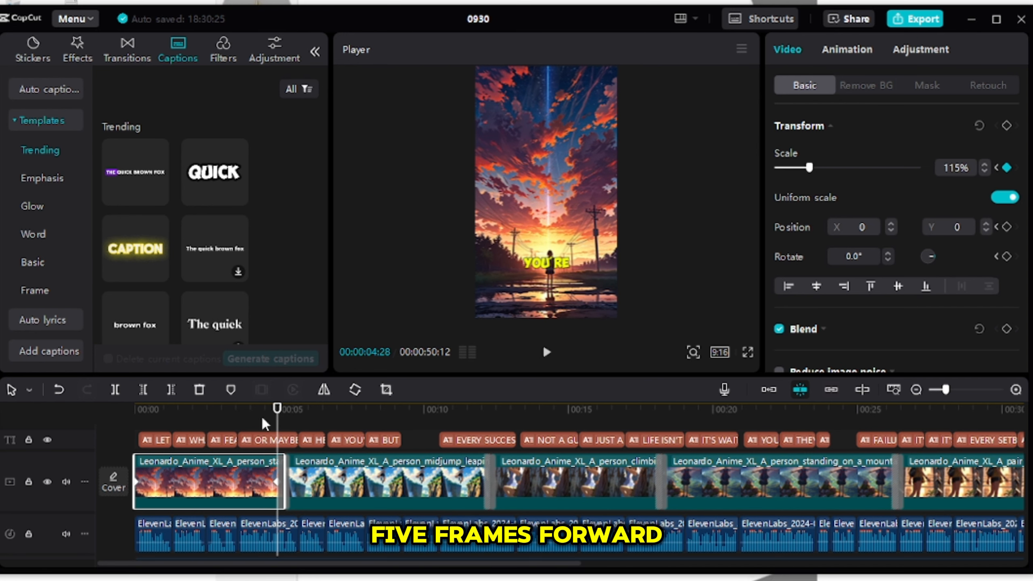
{"action": "left_click", "coordinate": [152, 409]}
Step: Animate a zoom on the leaping image with a transform keyframe near its start and a scale of 115% at 00:00:12:05
{"action": "left_click_drag", "start_coordinate": [153, 448], "coordinate": [287, 423]}
{"action": "left_click", "coordinate": [309, 474]}
{"action": "left_click", "coordinate": [1006, 126]}
{"action": "left_click", "coordinate": [284, 482]}
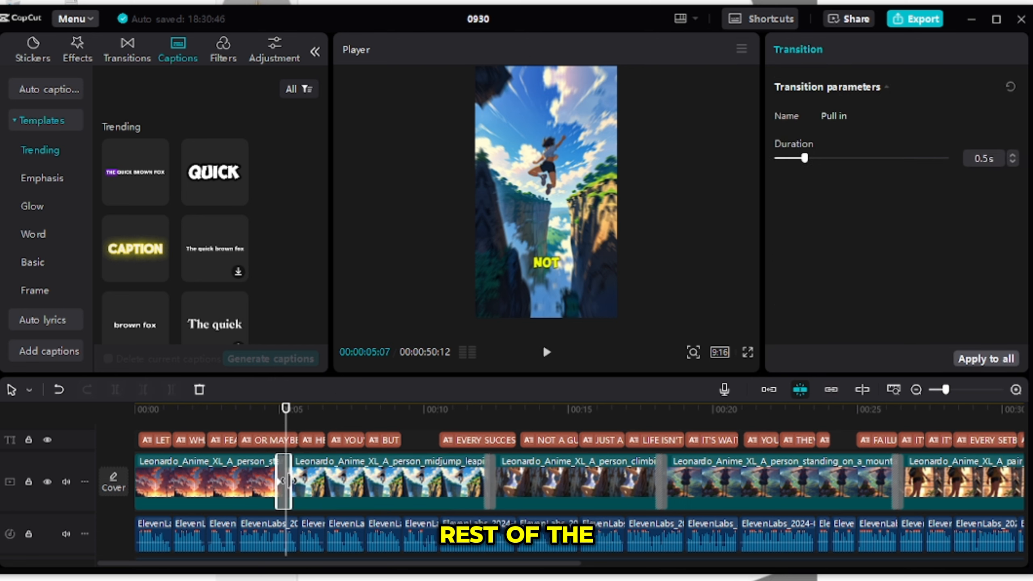
{"action": "key", "text": "Delete"}
{"action": "left_click", "coordinate": [304, 474]}
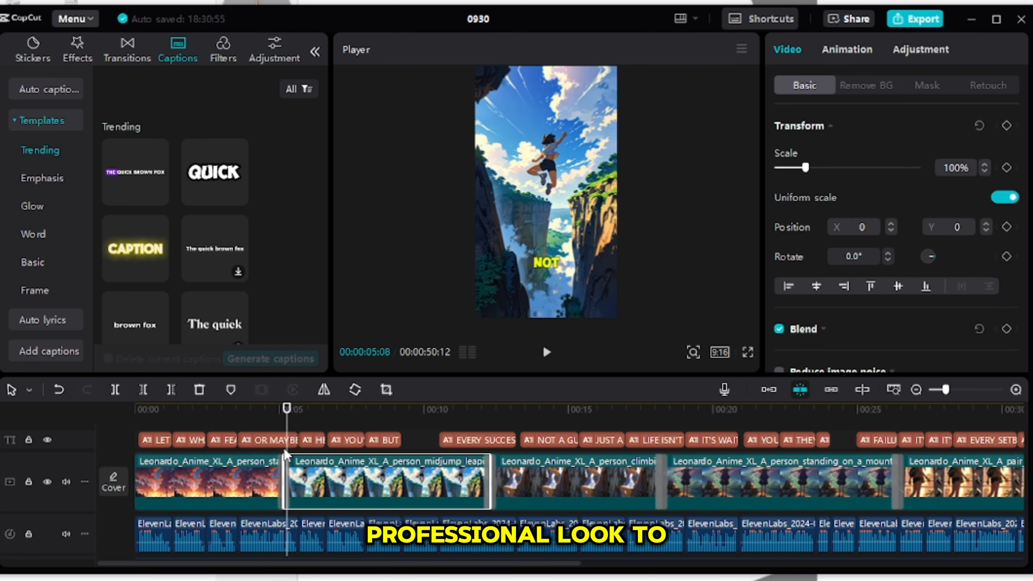
{"action": "left_click_drag", "start_coordinate": [476, 408], "coordinate": [486, 409]}
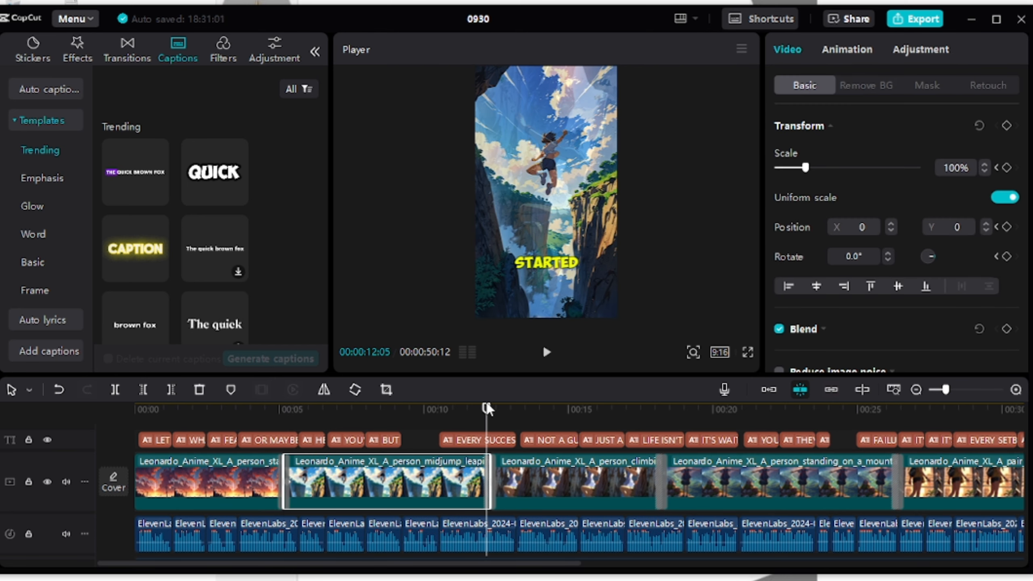
{"action": "left_click", "coordinate": [984, 163]}
{"action": "left_click", "coordinate": [984, 164]}
Step: Animate a zoom on the rock-climbing image with a transform keyframe near its start and a larger scale at 00:00:18:04
{"action": "left_click", "coordinate": [497, 408]}
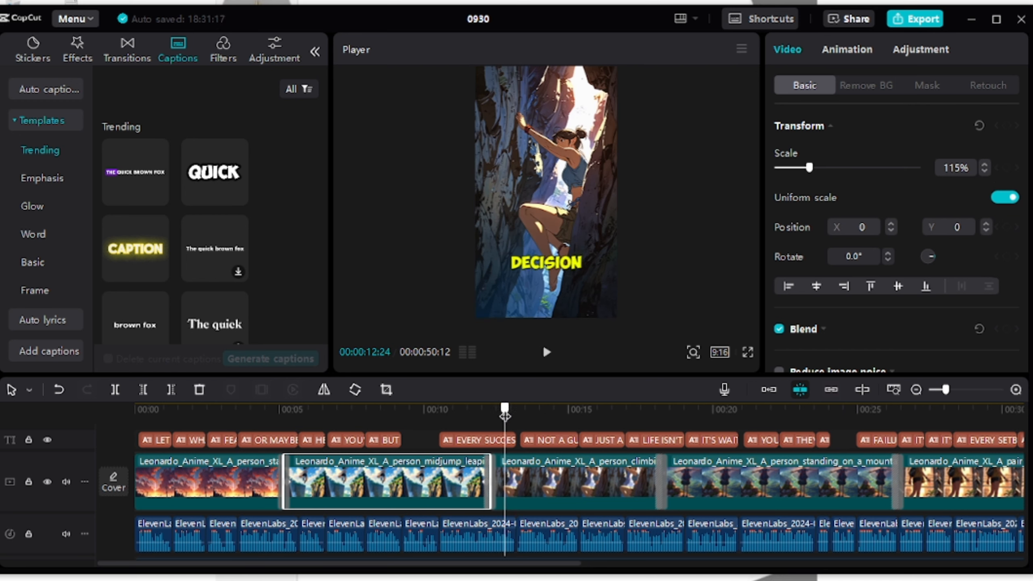
{"action": "left_click", "coordinate": [538, 480]}
{"action": "left_click_drag", "start_coordinate": [497, 408], "coordinate": [538, 410]}
{"action": "left_click", "coordinate": [1007, 126]}
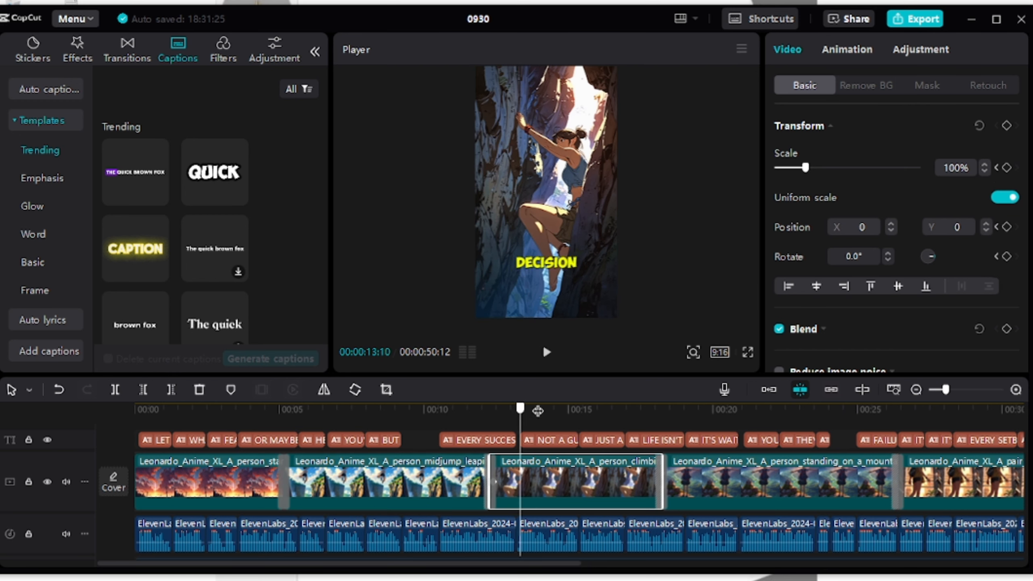
{"action": "left_click_drag", "start_coordinate": [655, 417], "coordinate": [659, 418]}
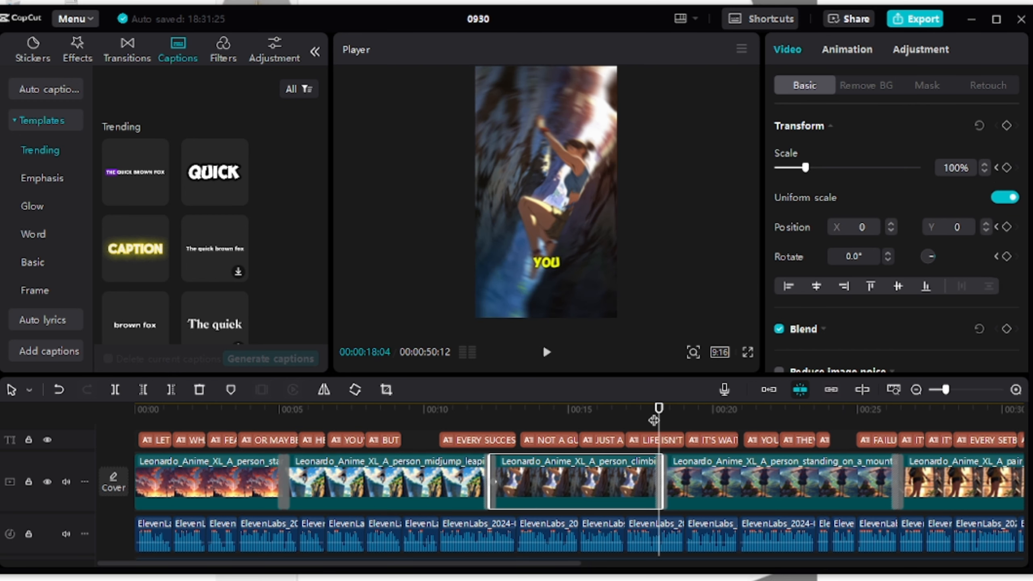
{"action": "left_click", "coordinate": [984, 164]}
Step: Animate a zoom on the mountain-standing image with a transform keyframe at 00:00:18:09 and a larger scale at 00:00:26:09
{"action": "left_click", "coordinate": [741, 460]}
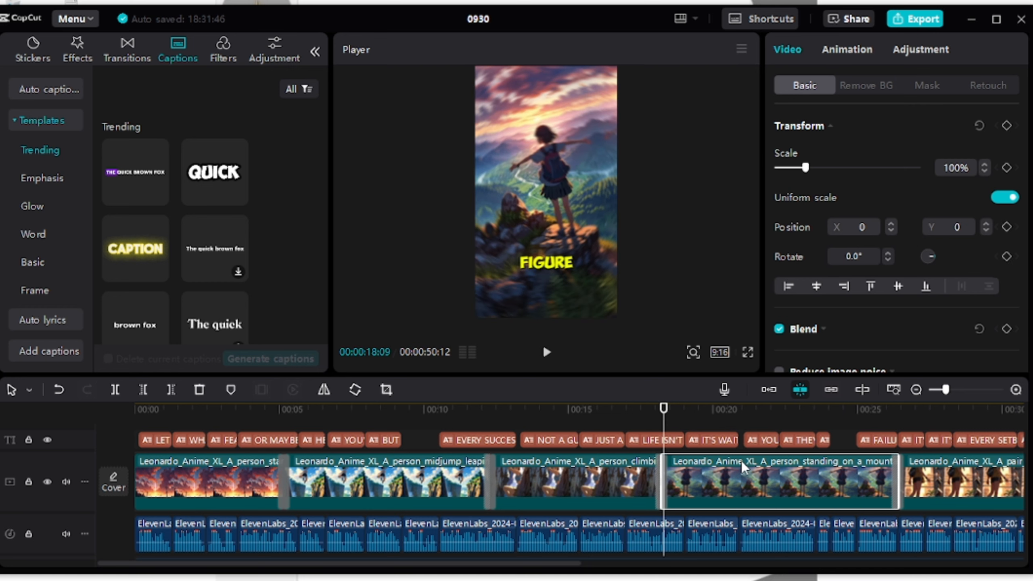
{"action": "left_click", "coordinate": [1006, 125]}
{"action": "left_click_drag", "start_coordinate": [663, 408], "coordinate": [894, 399]}
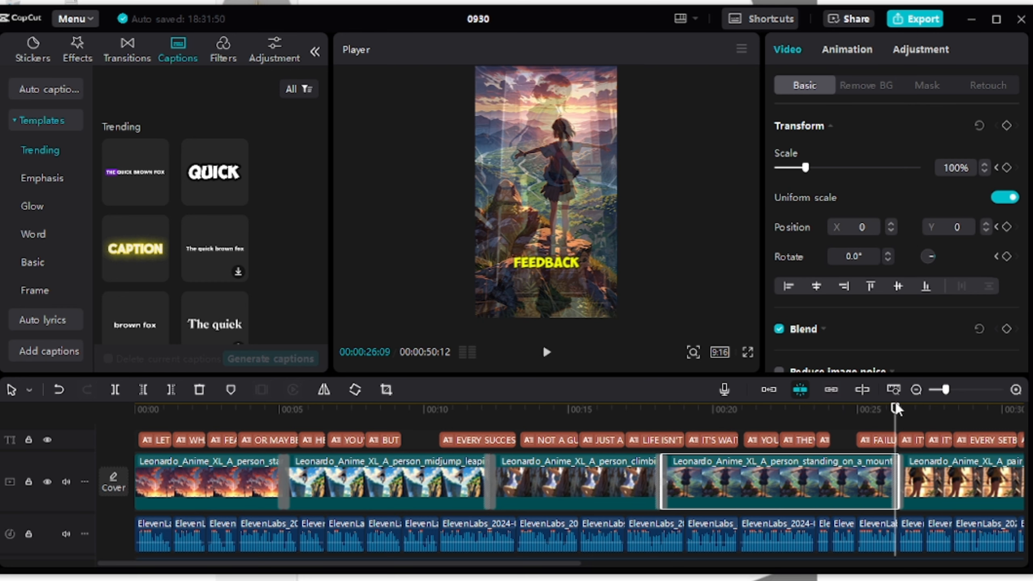
{"action": "left_click", "coordinate": [983, 162]}
Step: Animate a zoom on the shoe-lacing image with a transform keyframe near its start and a scale of 111% at 00:00:33:26
{"action": "left_click_drag", "start_coordinate": [513, 563], "coordinate": [825, 562]}
{"action": "left_click", "coordinate": [334, 477]}
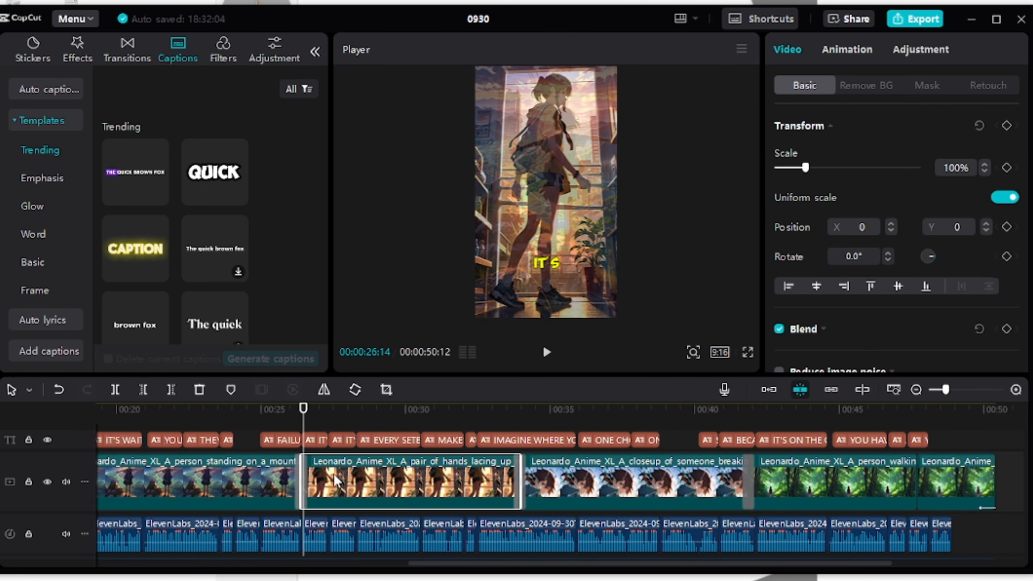
{"action": "left_click", "coordinate": [516, 408]}
{"action": "left_click", "coordinate": [984, 163]}
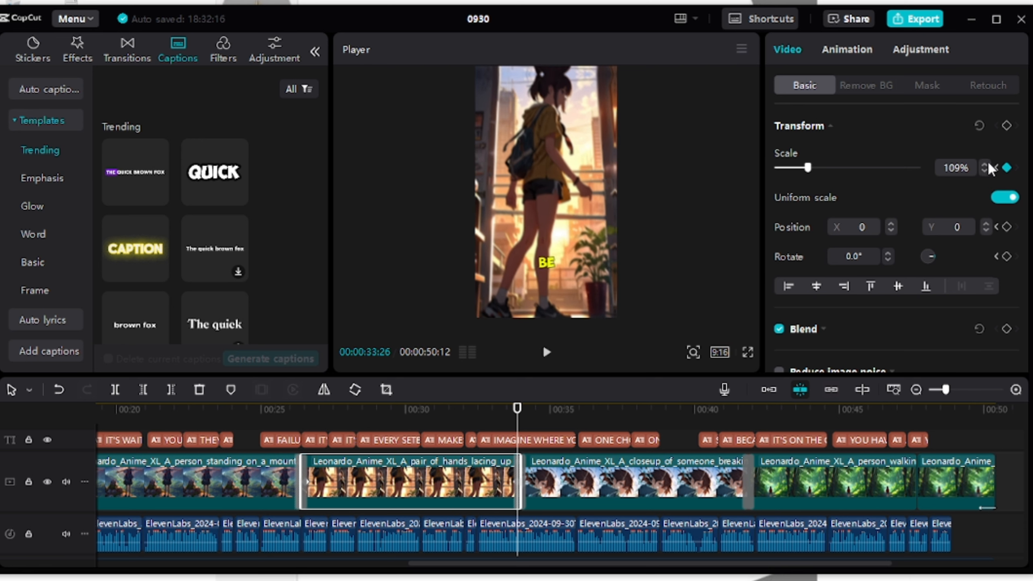
{"action": "left_click", "coordinate": [984, 164]}
{"action": "left_click", "coordinate": [984, 164]}
Step: Animate a zoom on the breaking-glass image with a transform keyframe at 00:00:34:06 and a larger scale at 00:00:41:19
{"action": "left_click", "coordinate": [523, 408]}
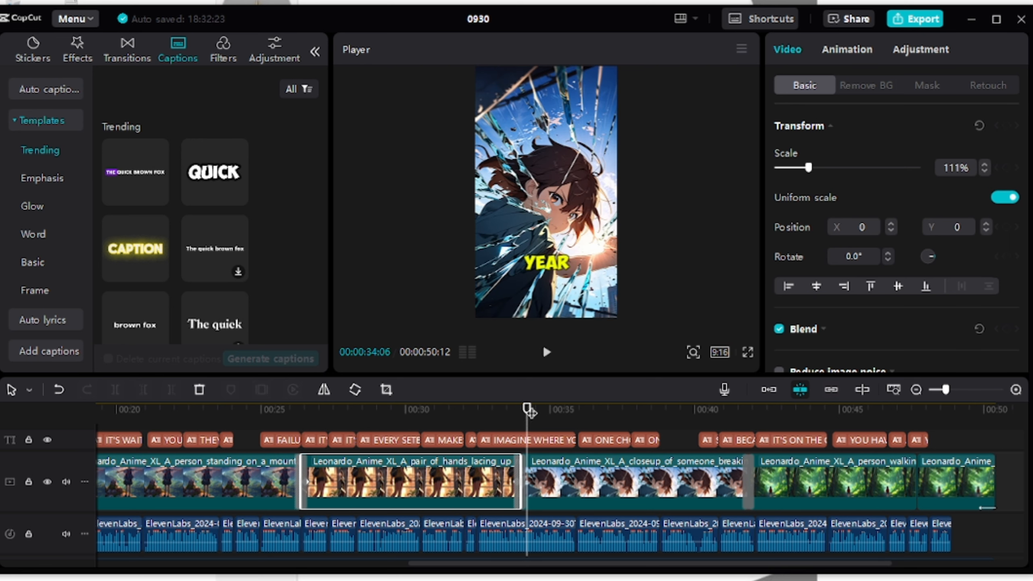
{"action": "left_click", "coordinate": [573, 452]}
{"action": "left_click", "coordinate": [1006, 127]}
{"action": "left_click", "coordinate": [596, 408]}
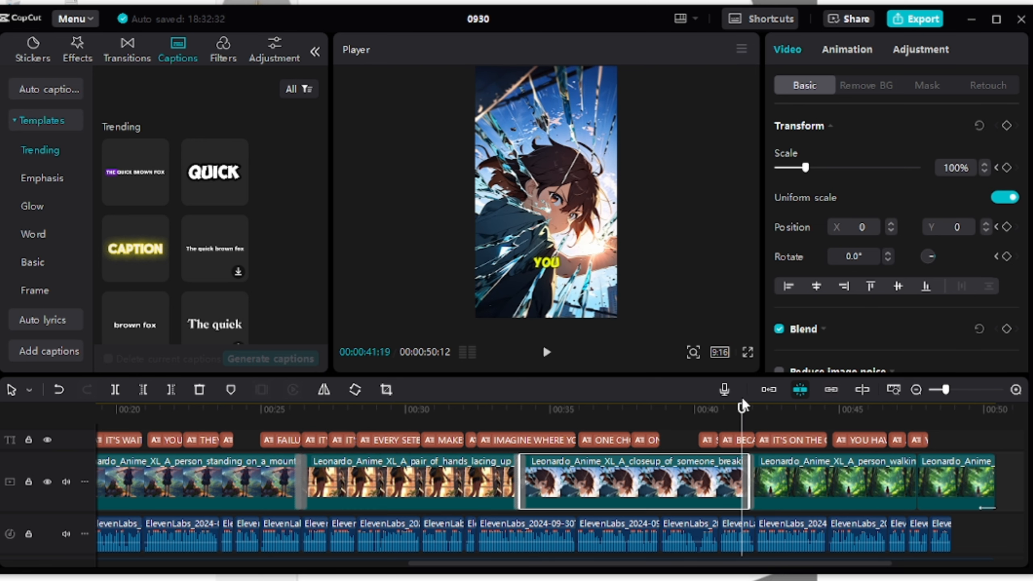
{"action": "left_click_drag", "start_coordinate": [742, 399], "coordinate": [912, 426]}
{"action": "left_click", "coordinate": [984, 164]}
{"action": "left_click", "coordinate": [984, 164]}
{"action": "left_click", "coordinate": [984, 165]}
{"action": "left_click", "coordinate": [985, 164]}
{"action": "left_click", "coordinate": [984, 165]}
{"action": "left_click", "coordinate": [984, 165]}
Step: Delete the trailing duplicate of the forest-walk image and extend the remaining forest clip to 00:00:50:12
{"action": "left_click", "coordinate": [812, 490]}
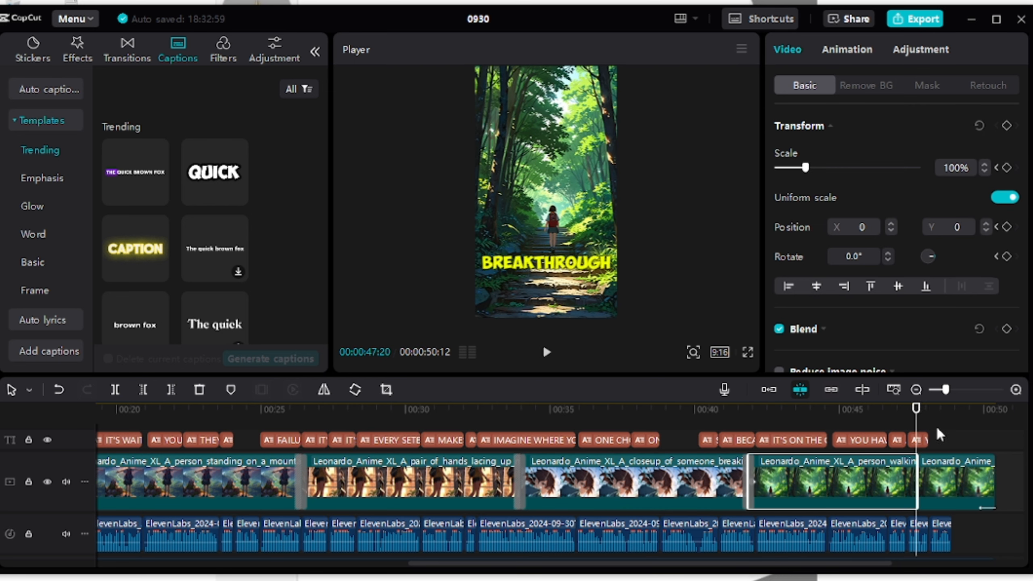
{"action": "left_click", "coordinate": [957, 477]}
{"action": "key", "text": "Delete"}
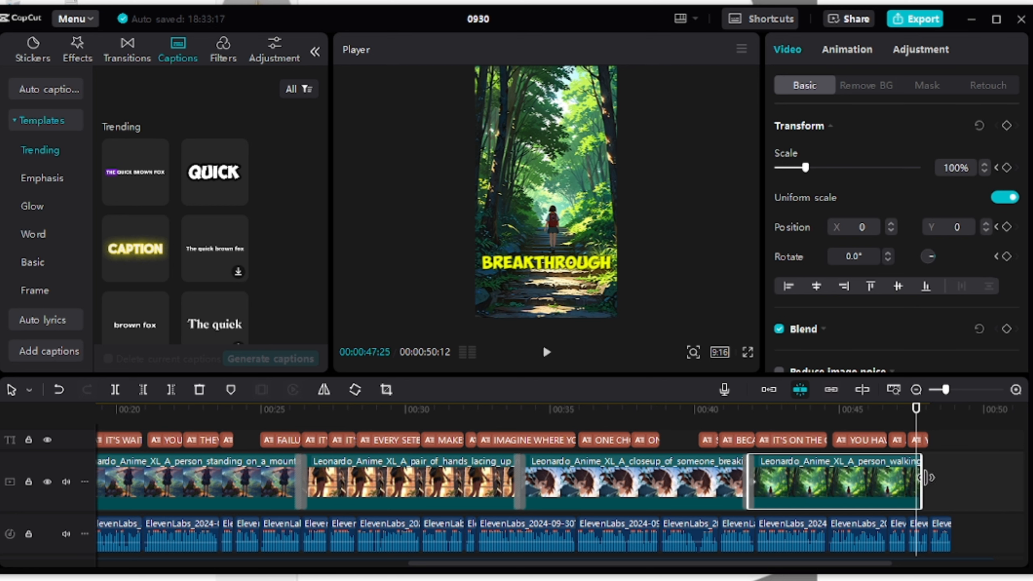
{"action": "left_click_drag", "start_coordinate": [917, 477], "coordinate": [991, 474]}
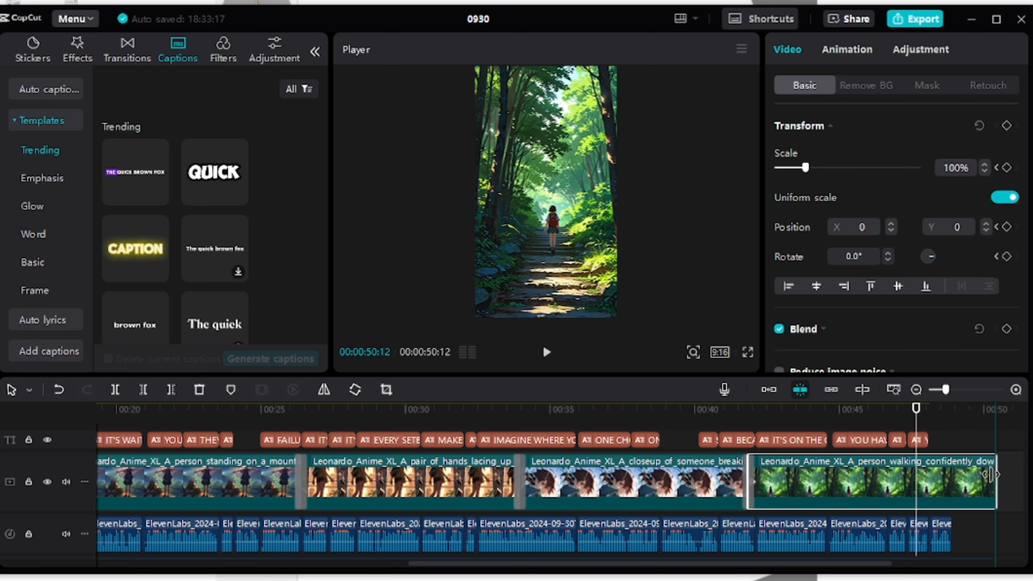
Step: Enlarge the forest clip's scale at 00:00:50:12 and give it a Fade Out closing animation
{"action": "left_click", "coordinate": [985, 164]}
{"action": "left_click", "coordinate": [847, 50]}
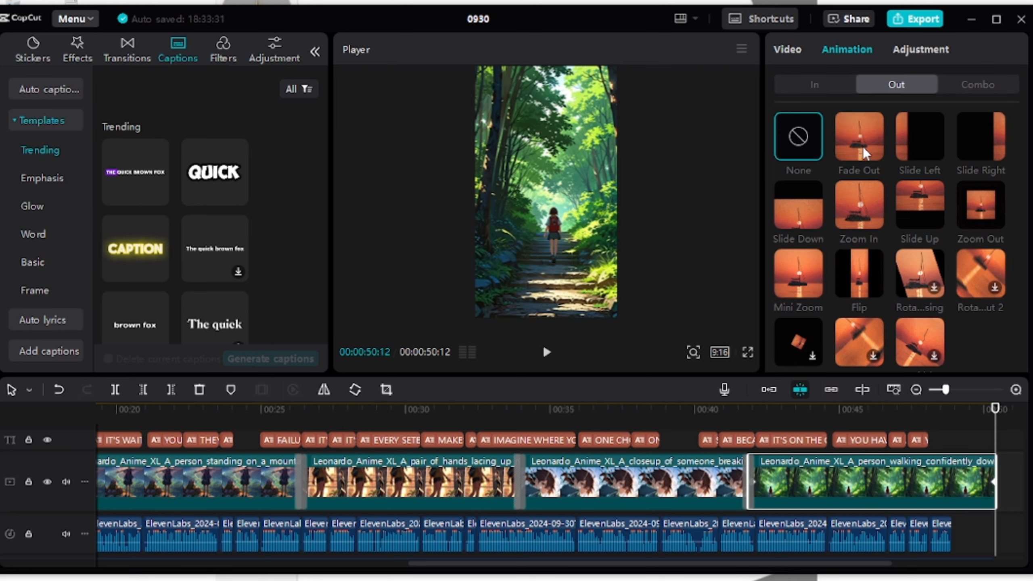
{"action": "left_click", "coordinate": [862, 147]}
Step: Fit the whole timeline in view and play the finished video from the beginning
{"action": "left_click", "coordinate": [916, 389]}
{"action": "left_click", "coordinate": [915, 390]}
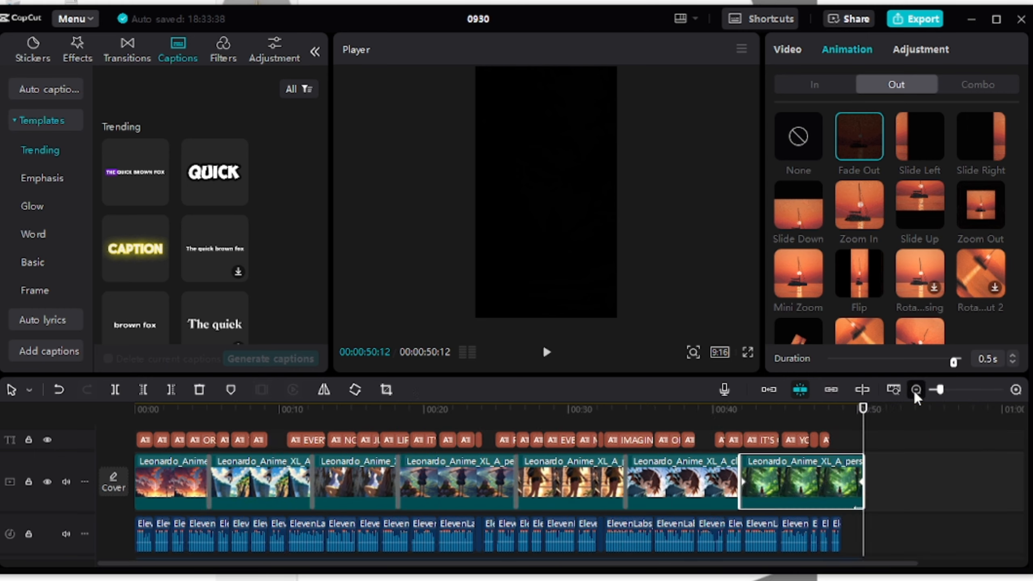
{"action": "left_click", "coordinate": [916, 390]}
{"action": "left_click", "coordinate": [132, 441]}
{"action": "left_click", "coordinate": [547, 353]}
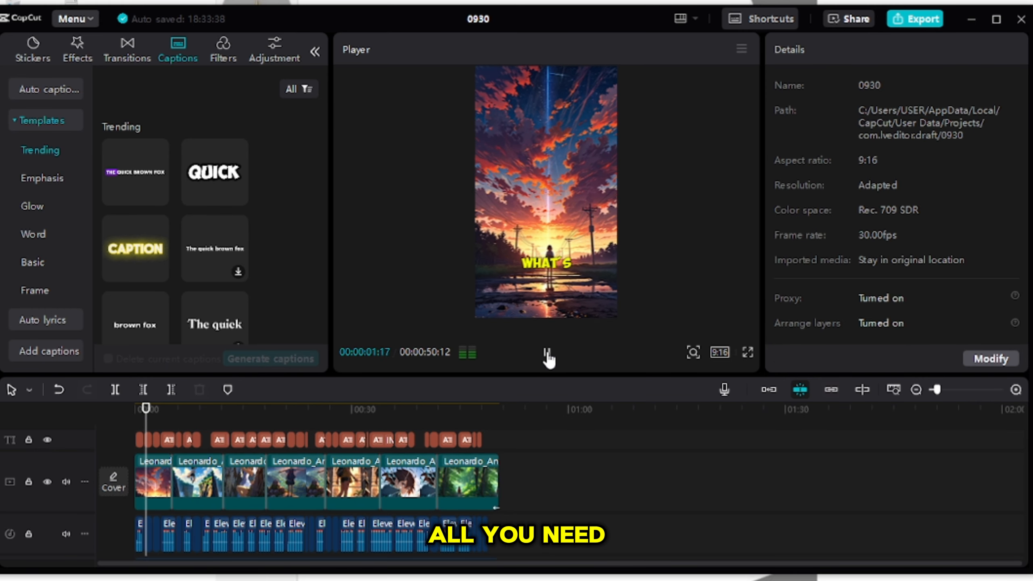